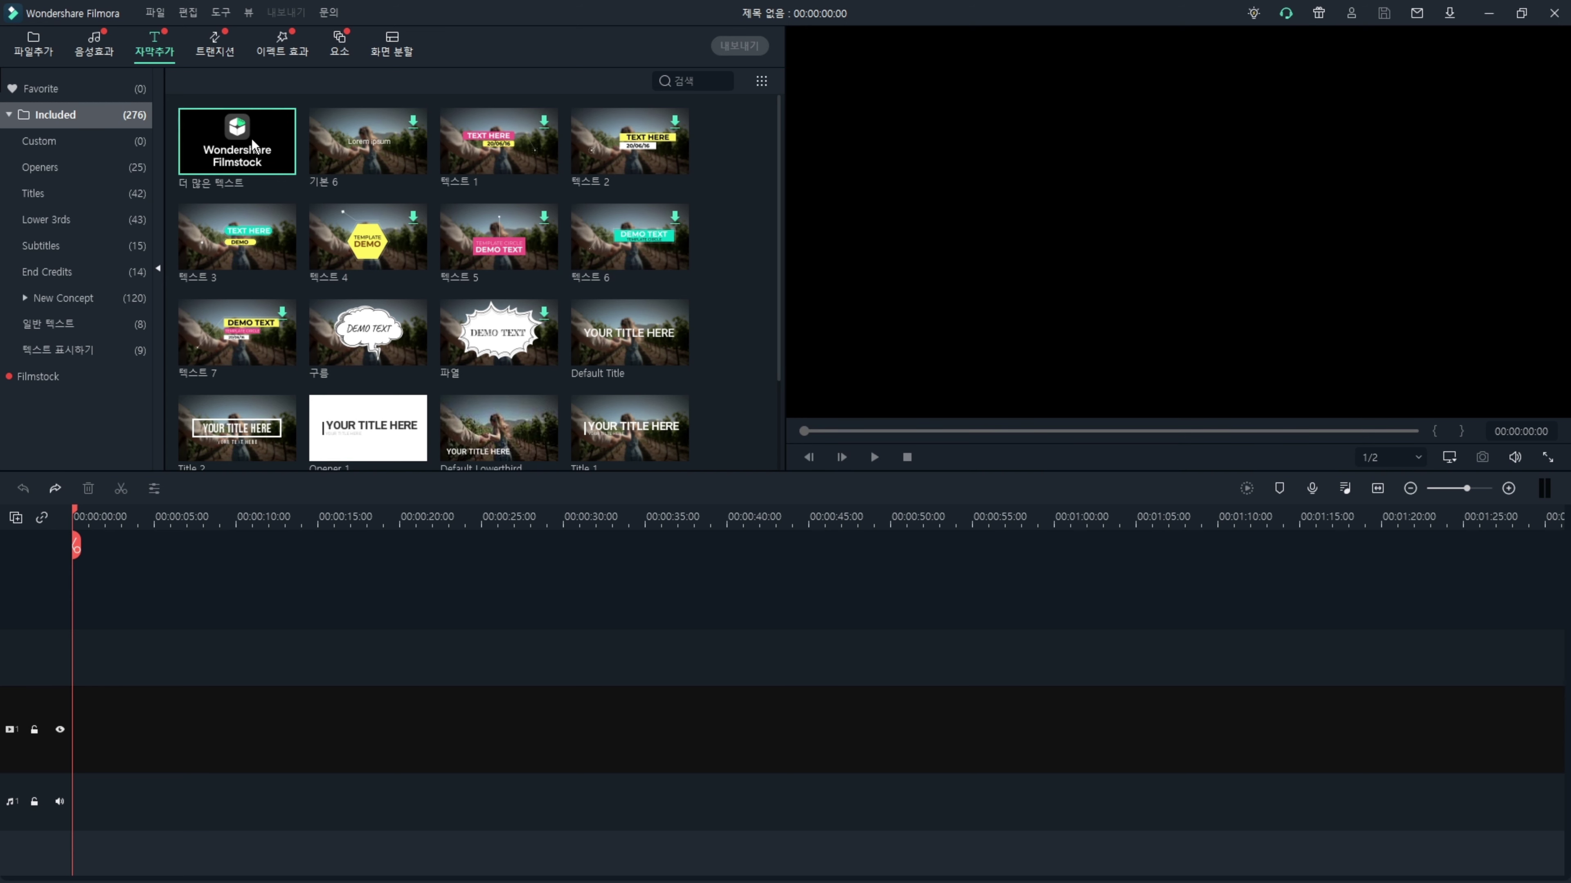
Browse the included transition, effect and element libraries.
{"action": "left_click", "coordinate": [214, 56]}
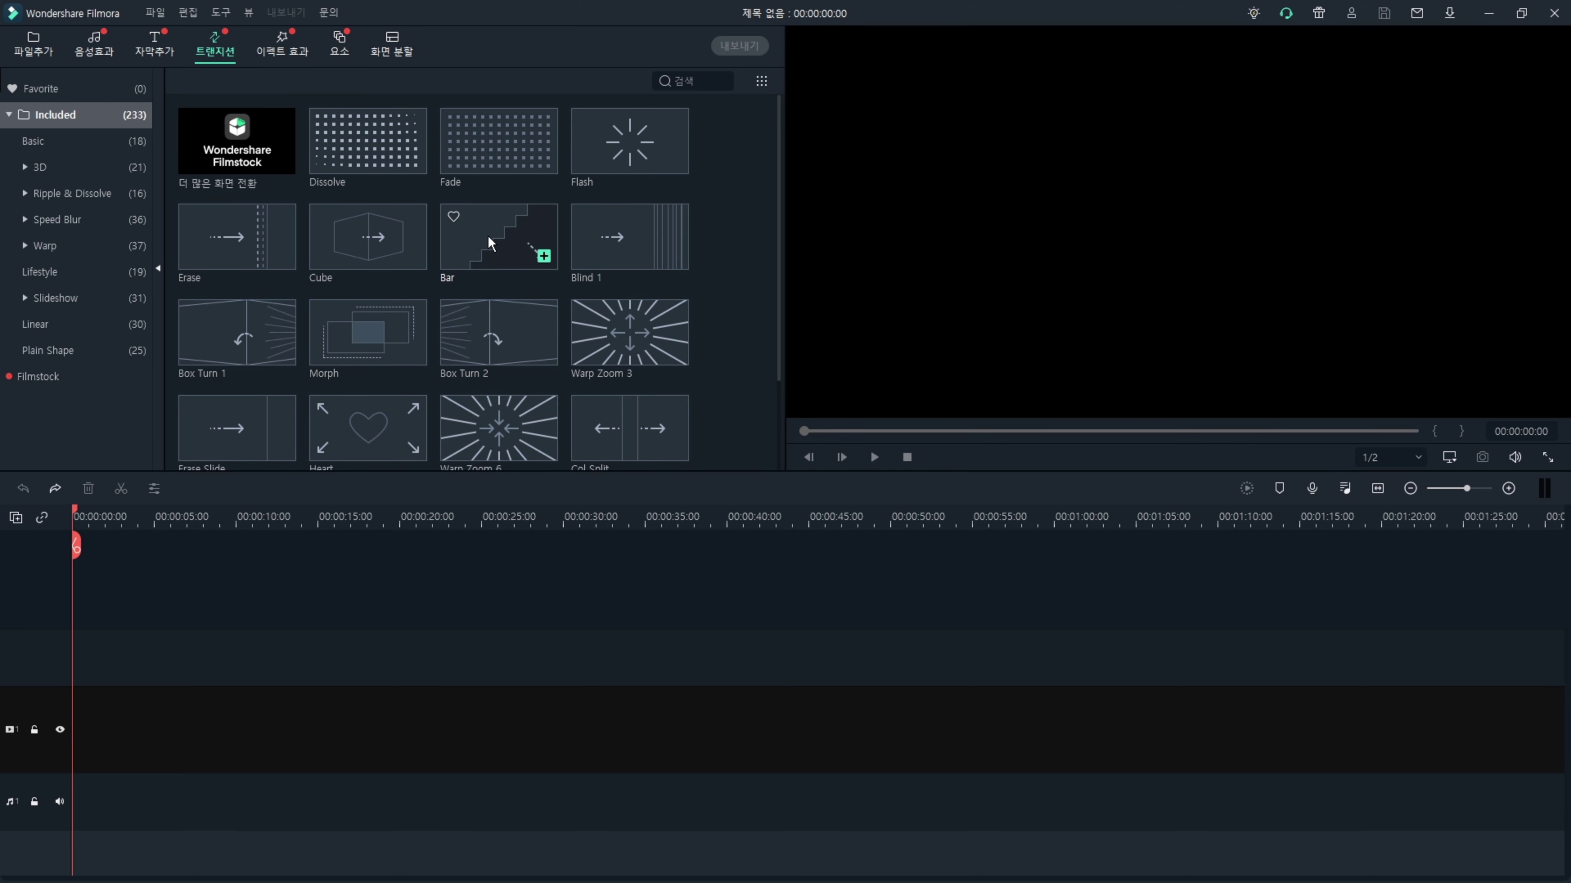
{"action": "left_click", "coordinate": [282, 46]}
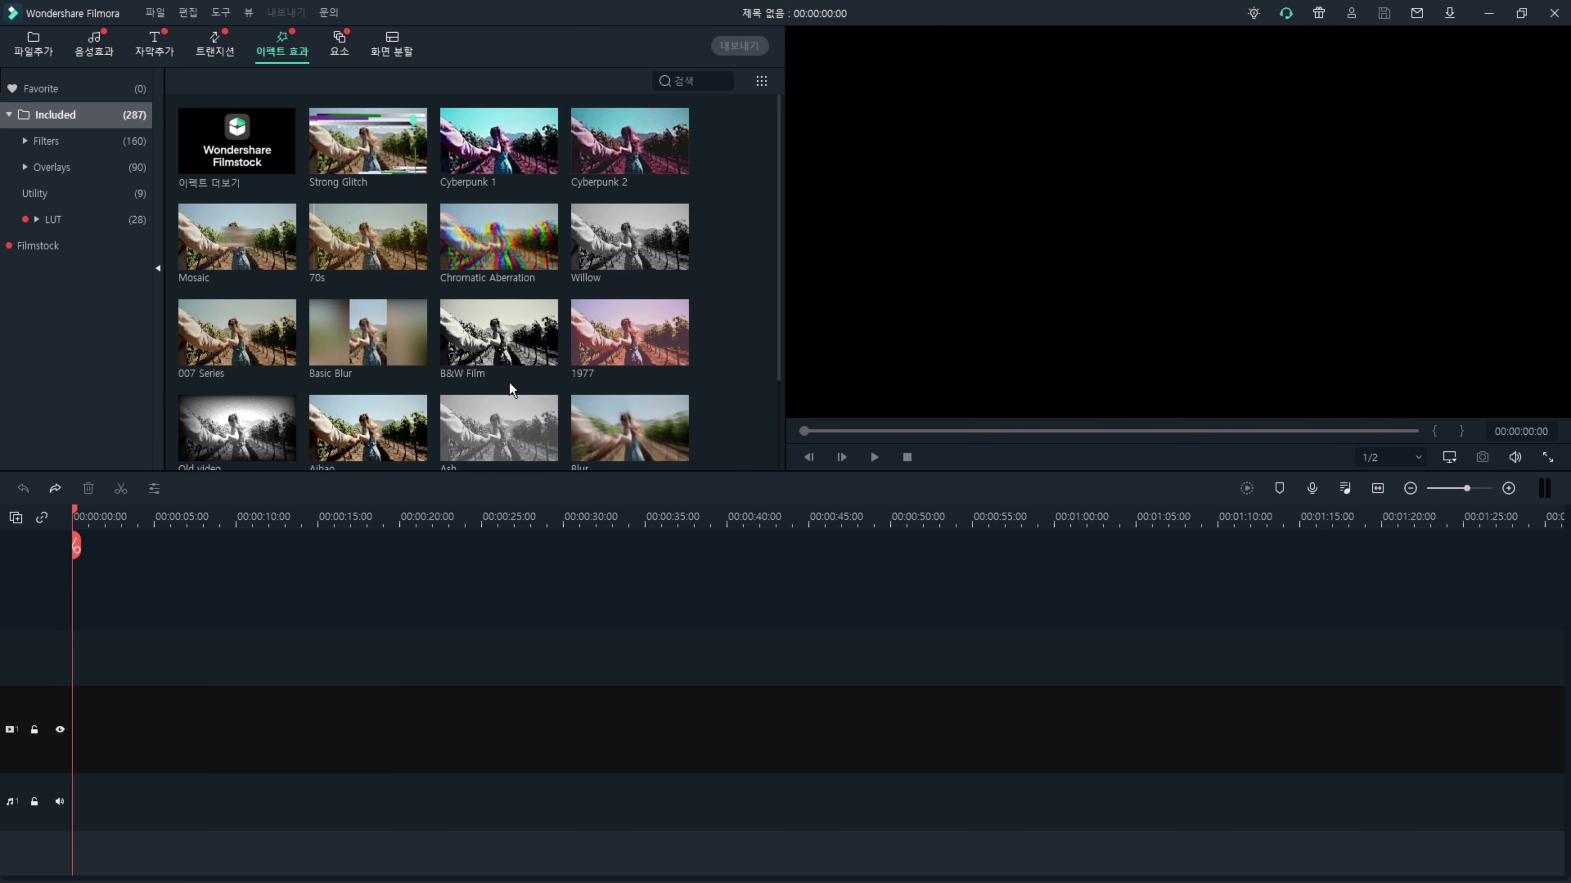
{"action": "left_click", "coordinate": [345, 46]}
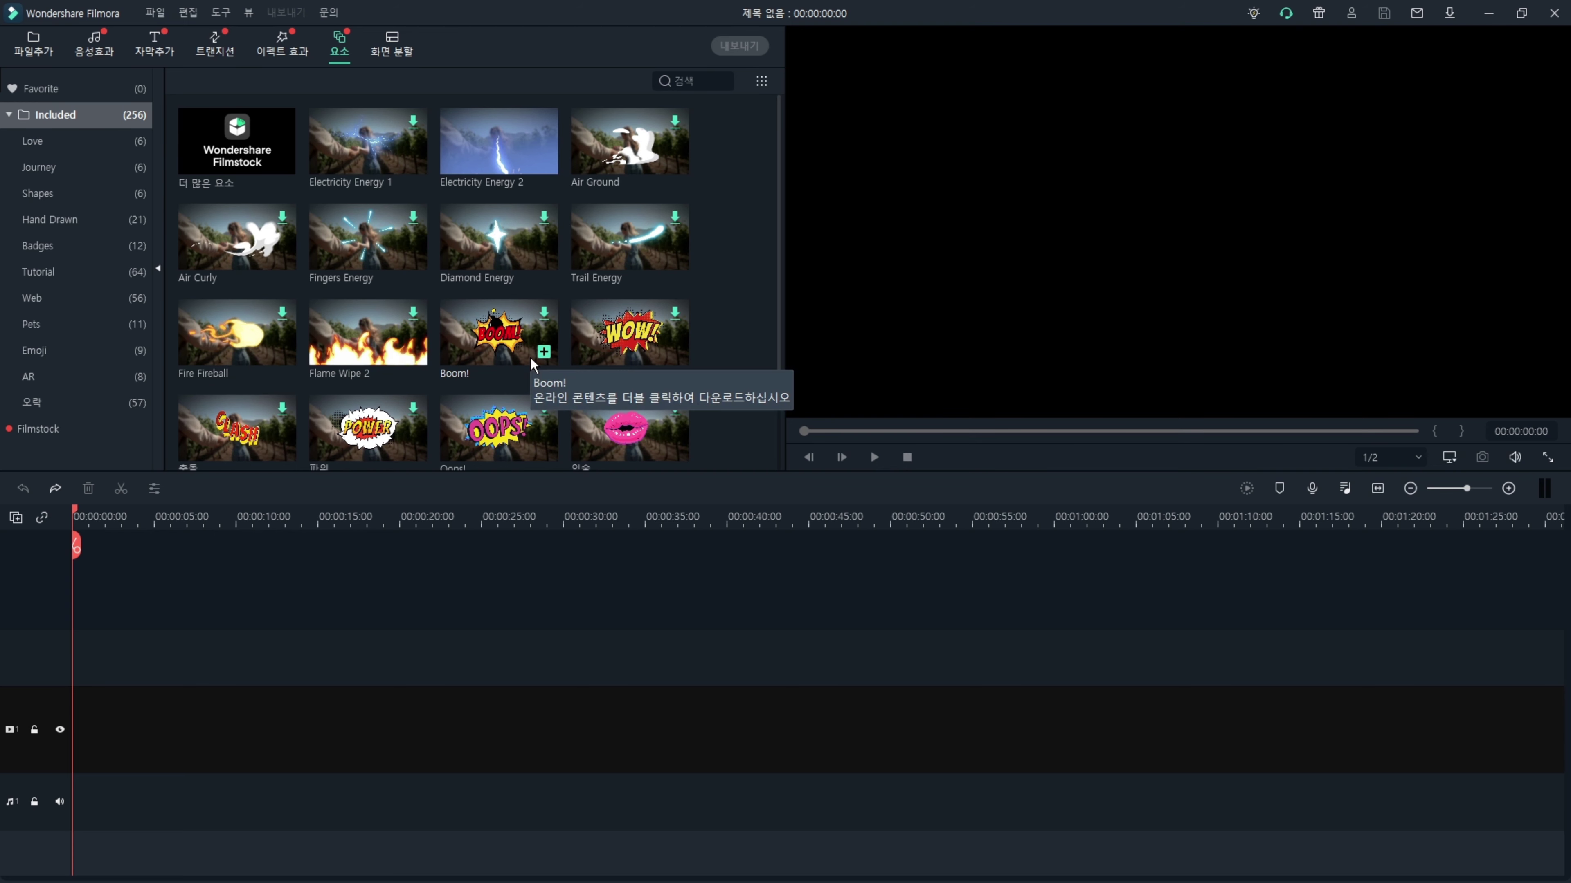
{"action": "scroll", "coordinate": [521, 366], "scroll_direction": "down", "scroll_amount": 5}
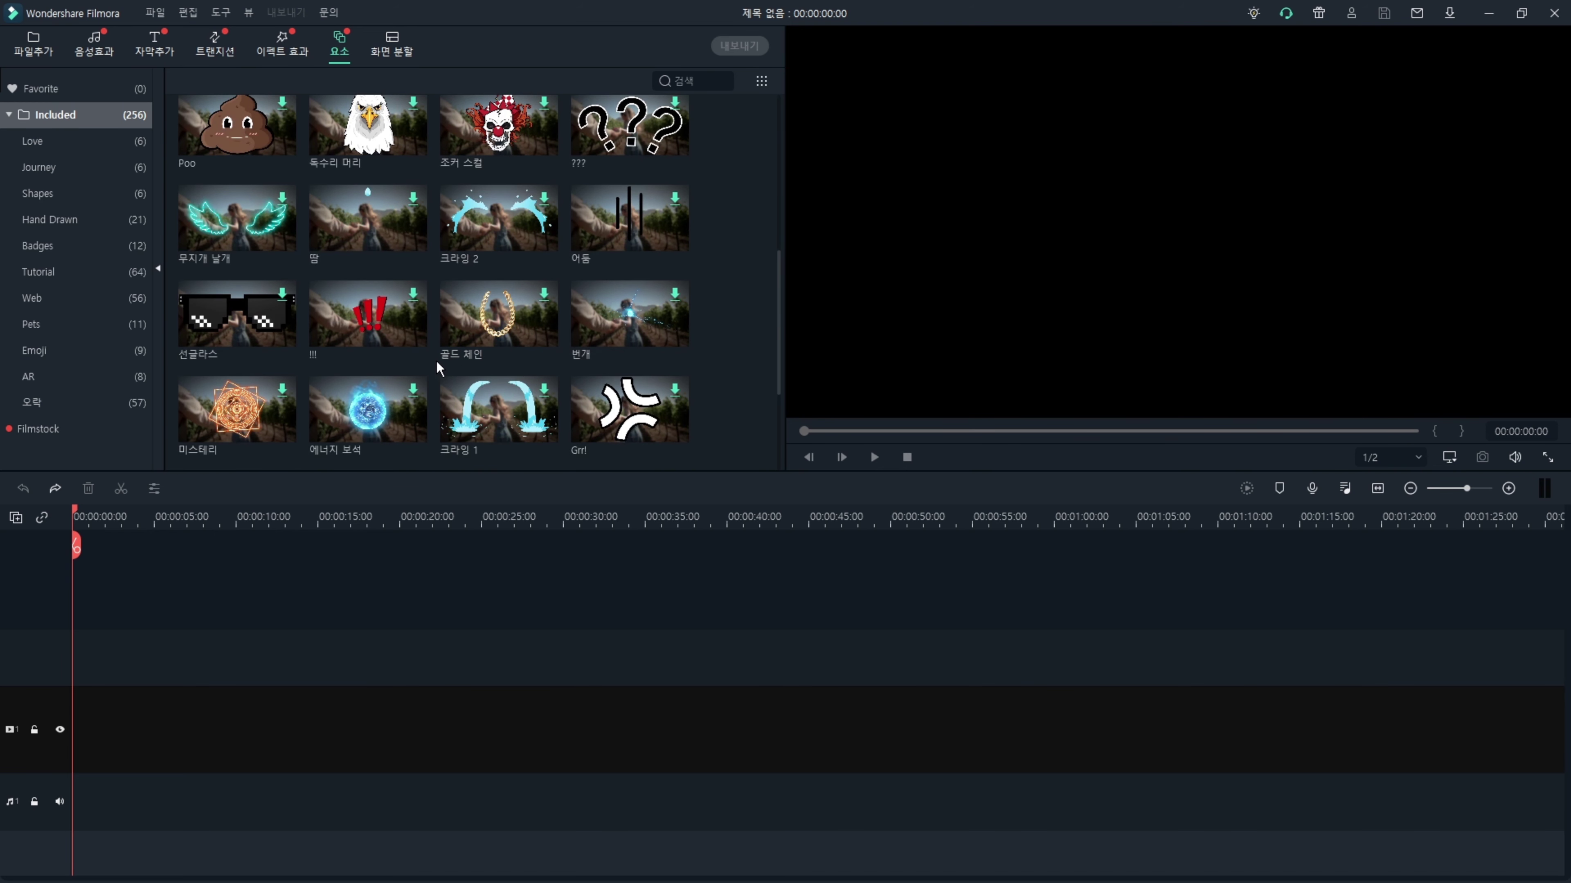
{"action": "left_click", "coordinate": [337, 52]}
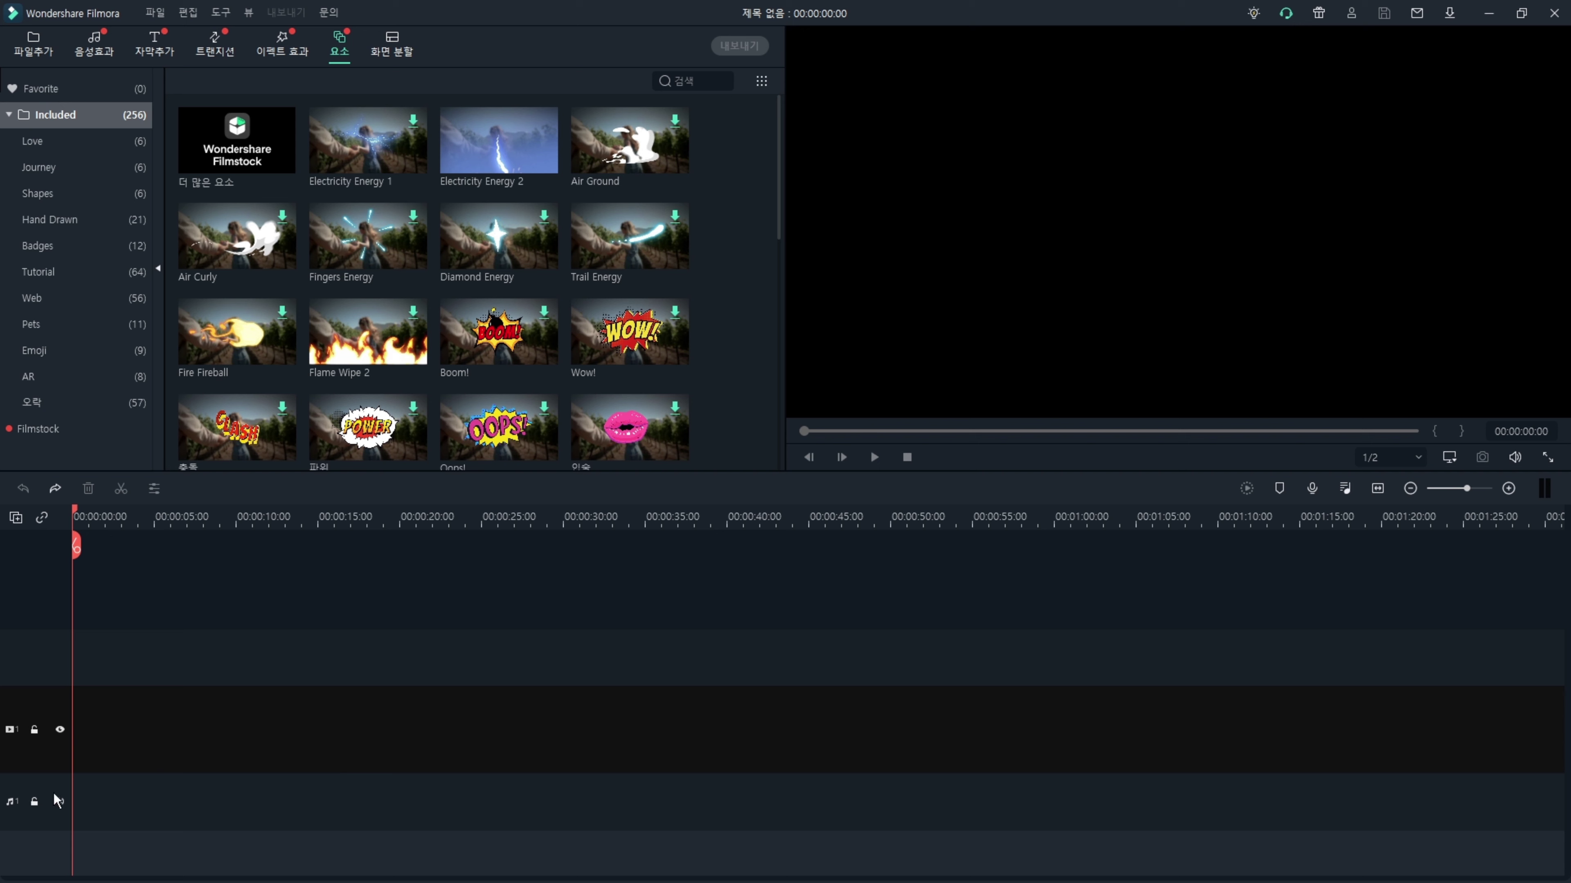
Place the Travel 01 sample video at the start of the video track and play it back.
{"action": "left_click", "coordinate": [34, 45]}
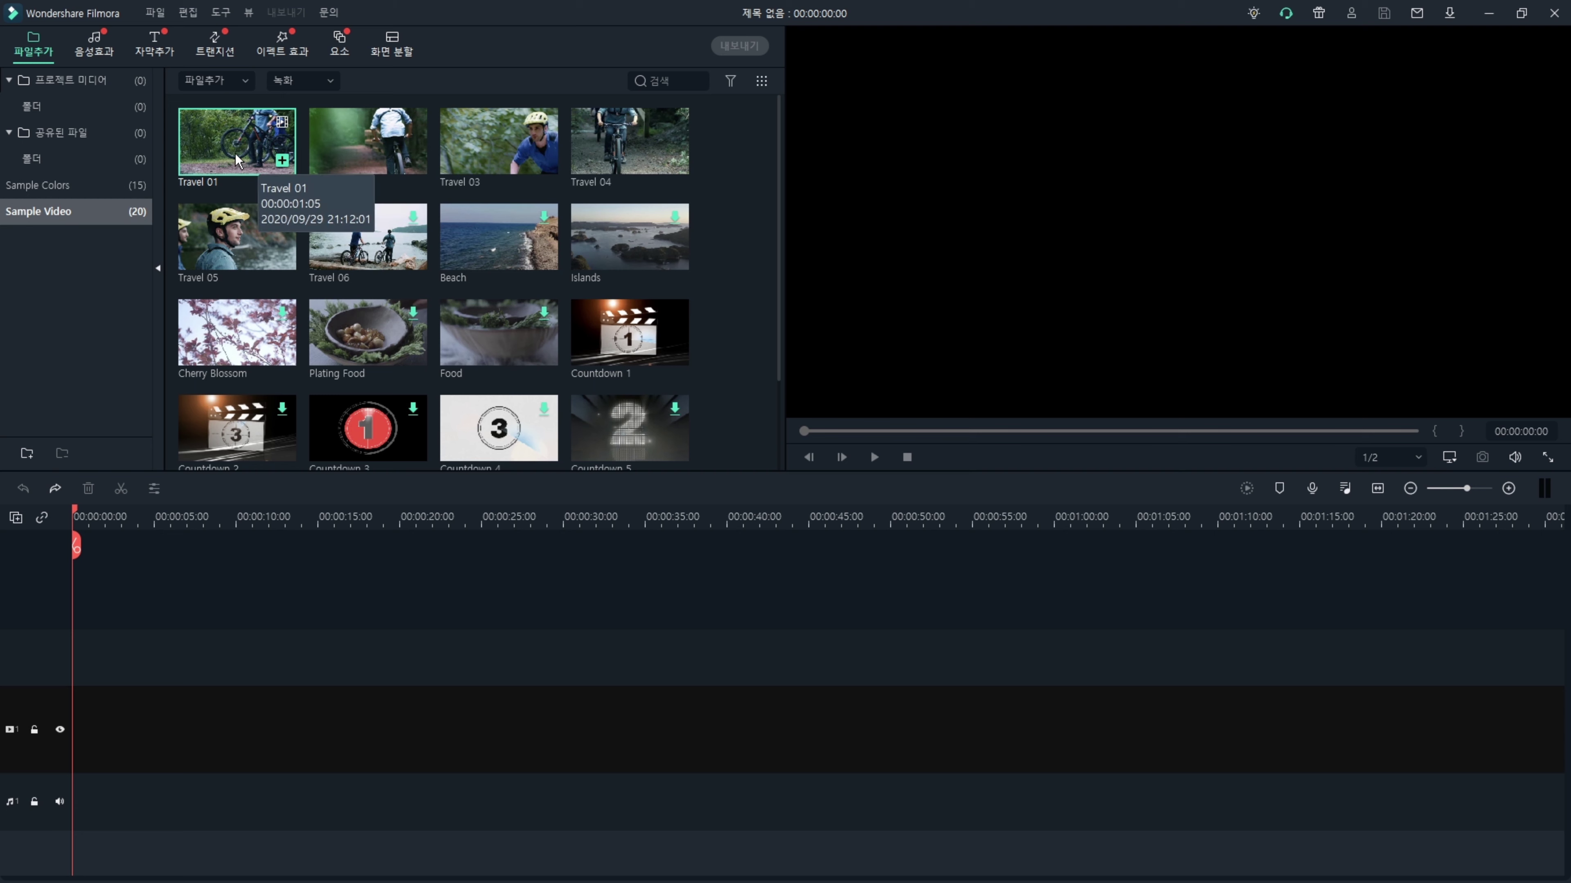
{"action": "left_click_drag", "start_coordinate": [236, 160], "coordinate": [83, 736]}
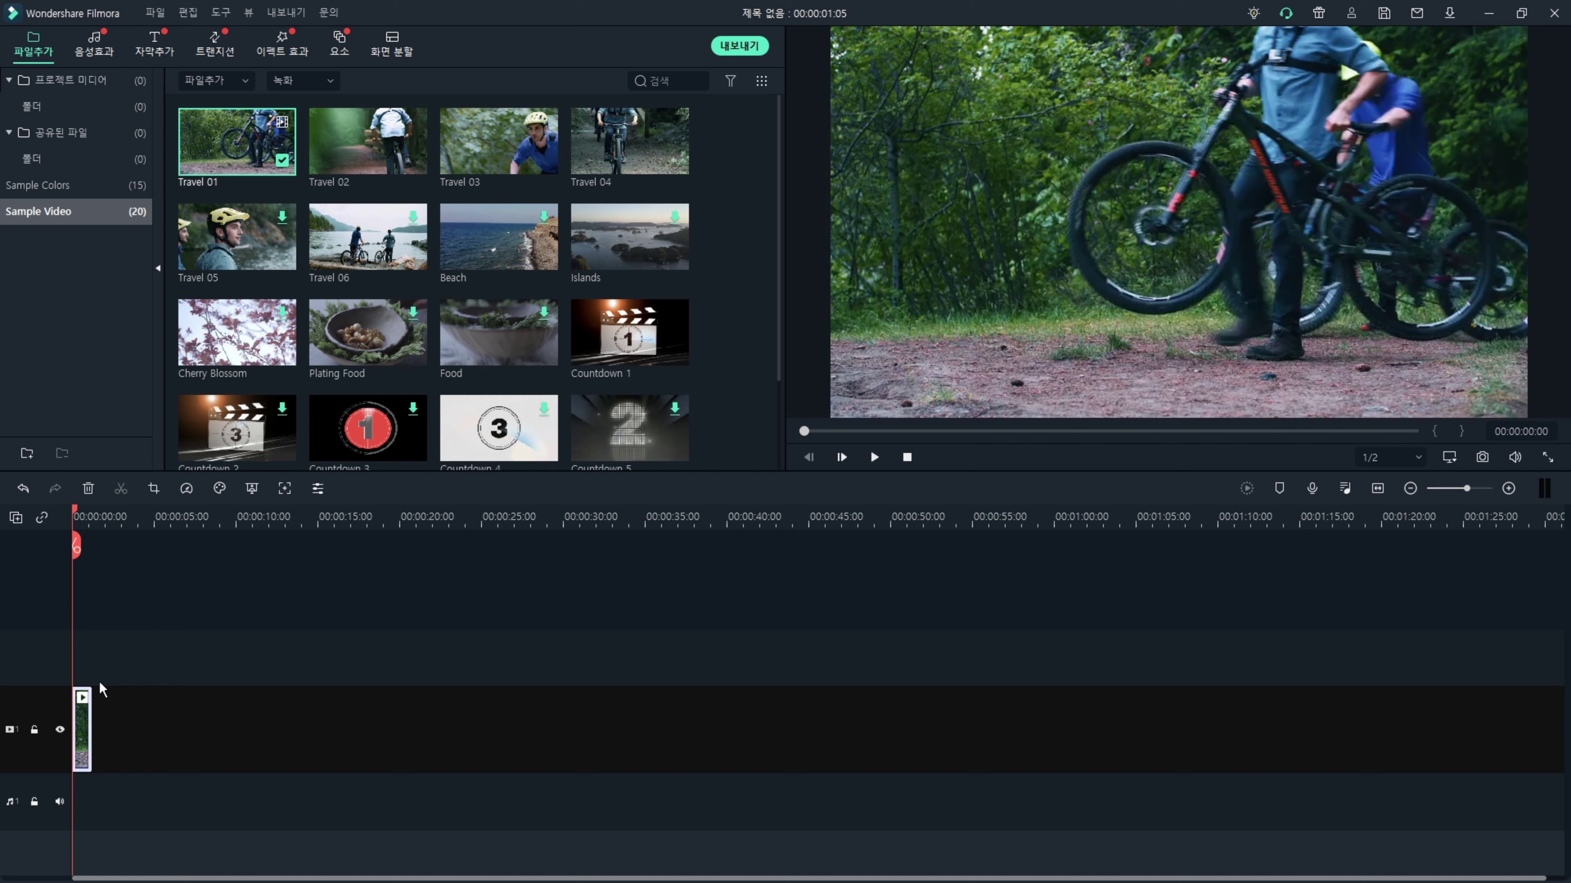
{"action": "left_click", "coordinate": [875, 458]}
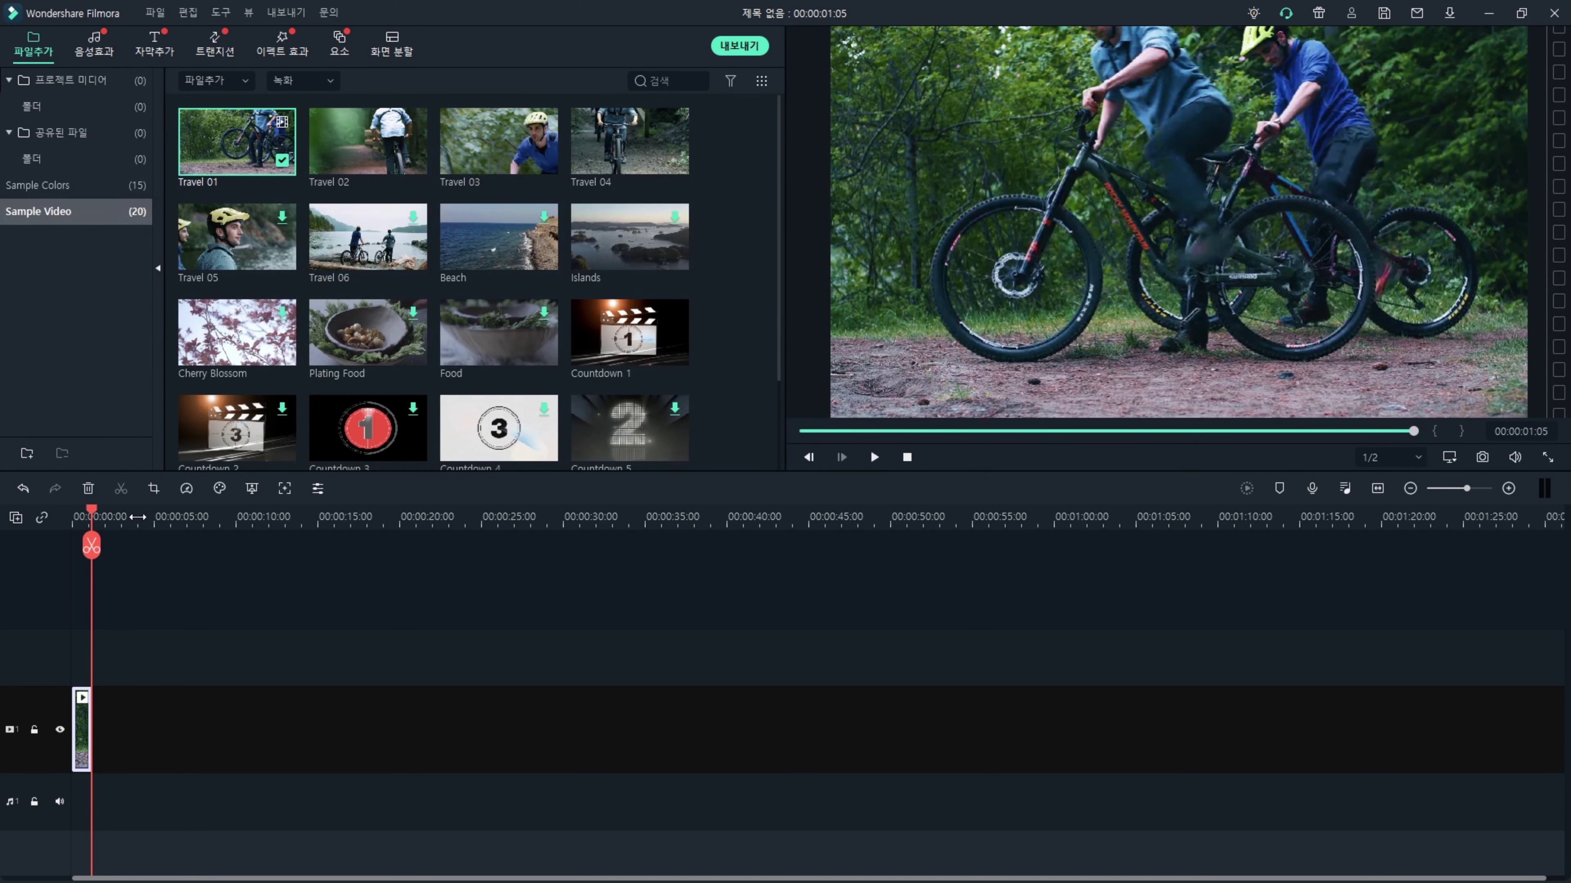
Split the Travel 01 clip at 00:00:00:18, and undo the split.
{"action": "left_click_drag", "start_coordinate": [135, 516], "coordinate": [206, 520]}
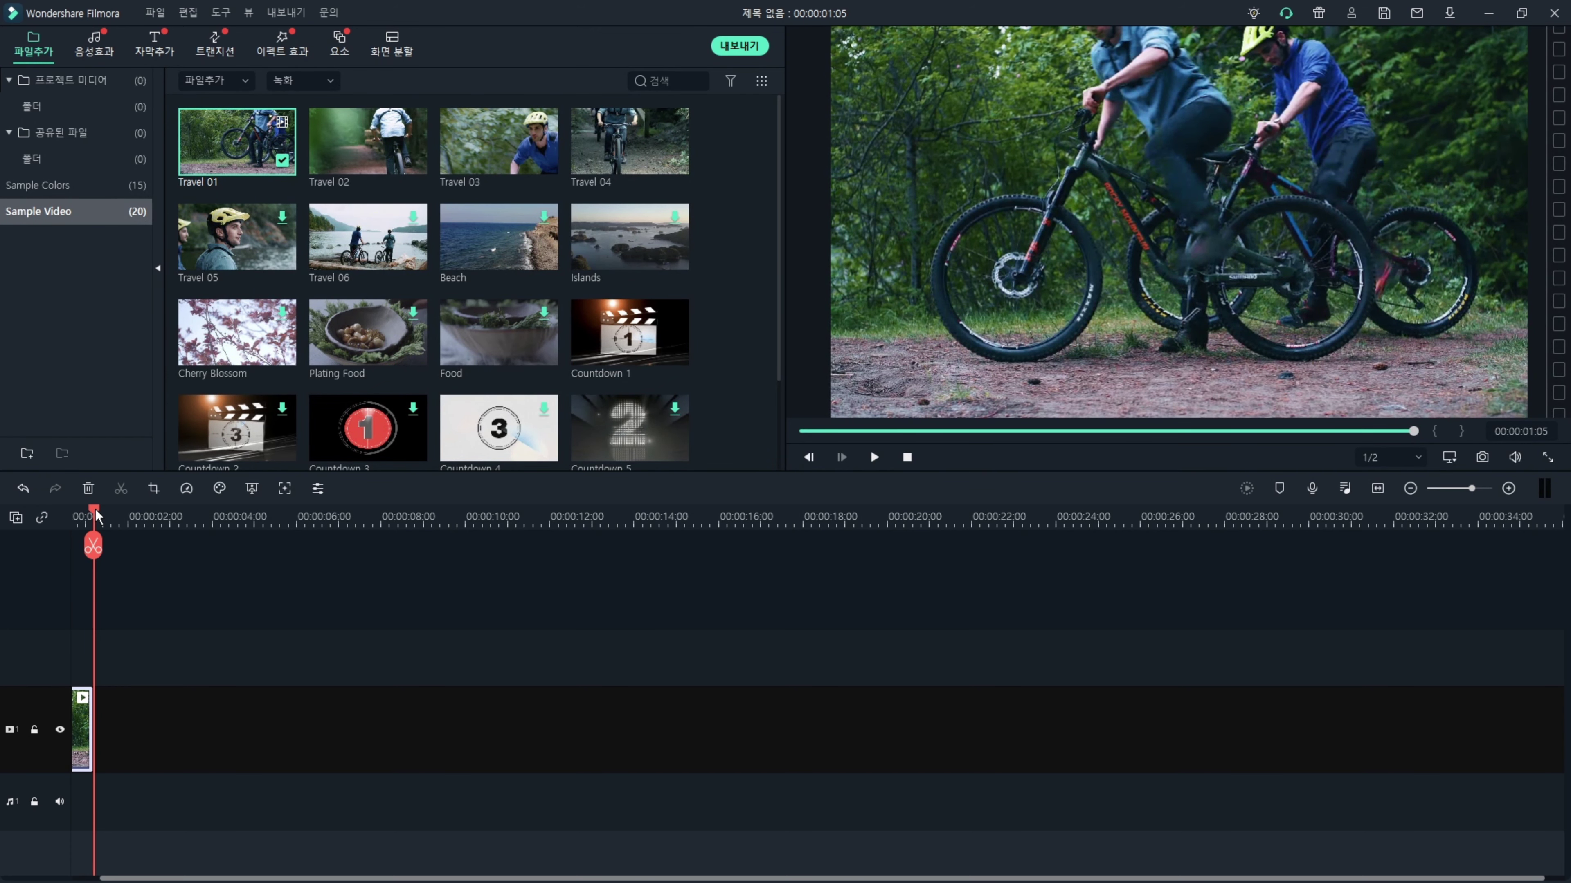
{"action": "left_click_drag", "start_coordinate": [97, 516], "coordinate": [125, 553]}
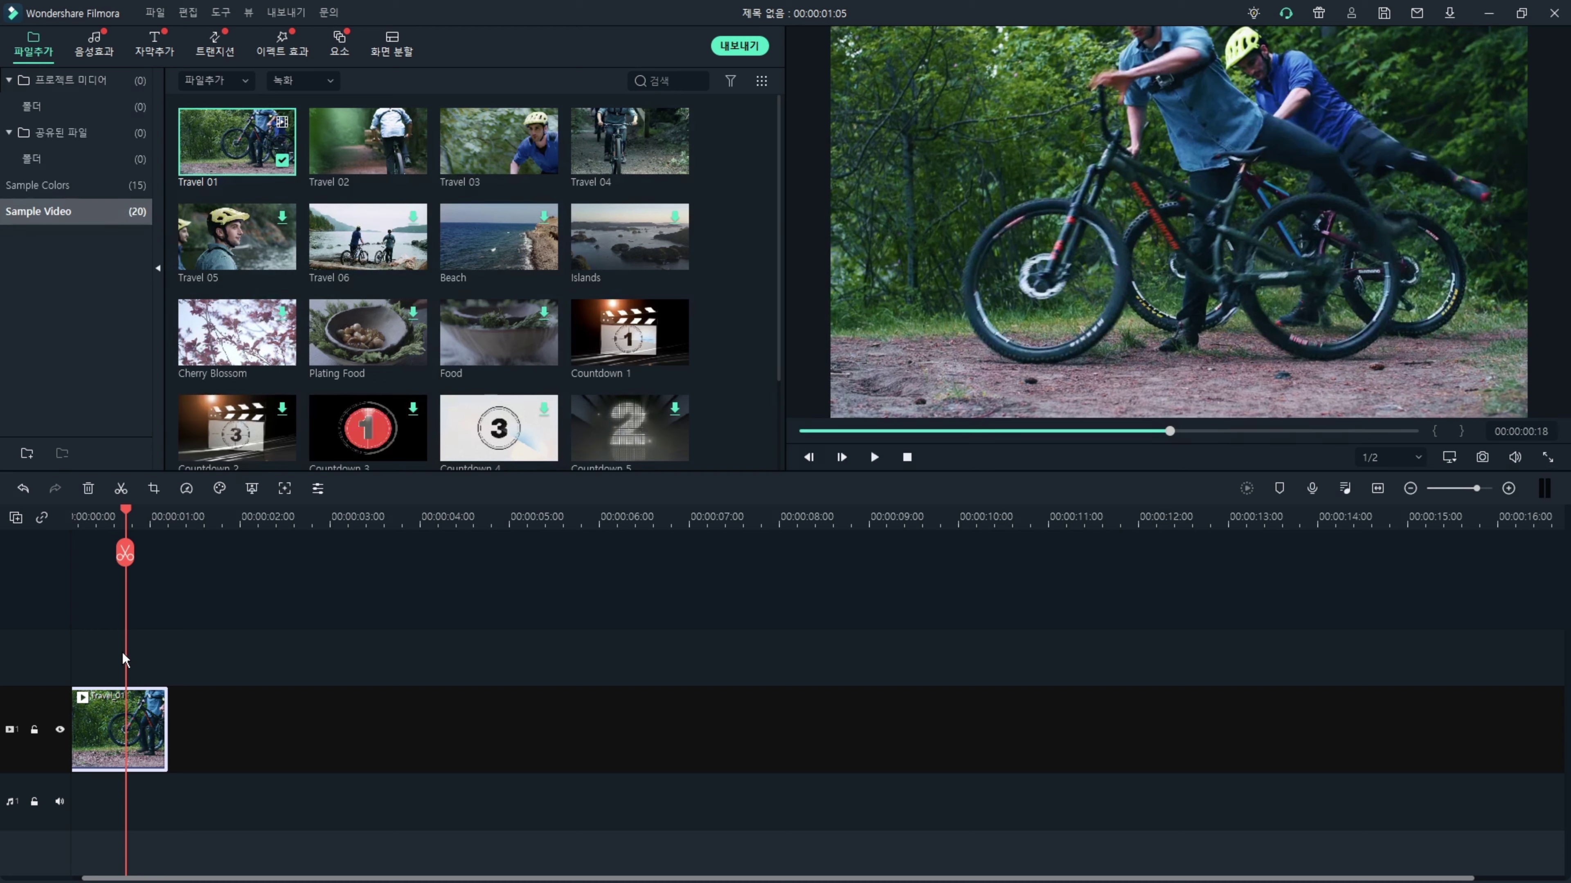
{"action": "left_click", "coordinate": [125, 552]}
{"action": "left_click", "coordinate": [123, 715]}
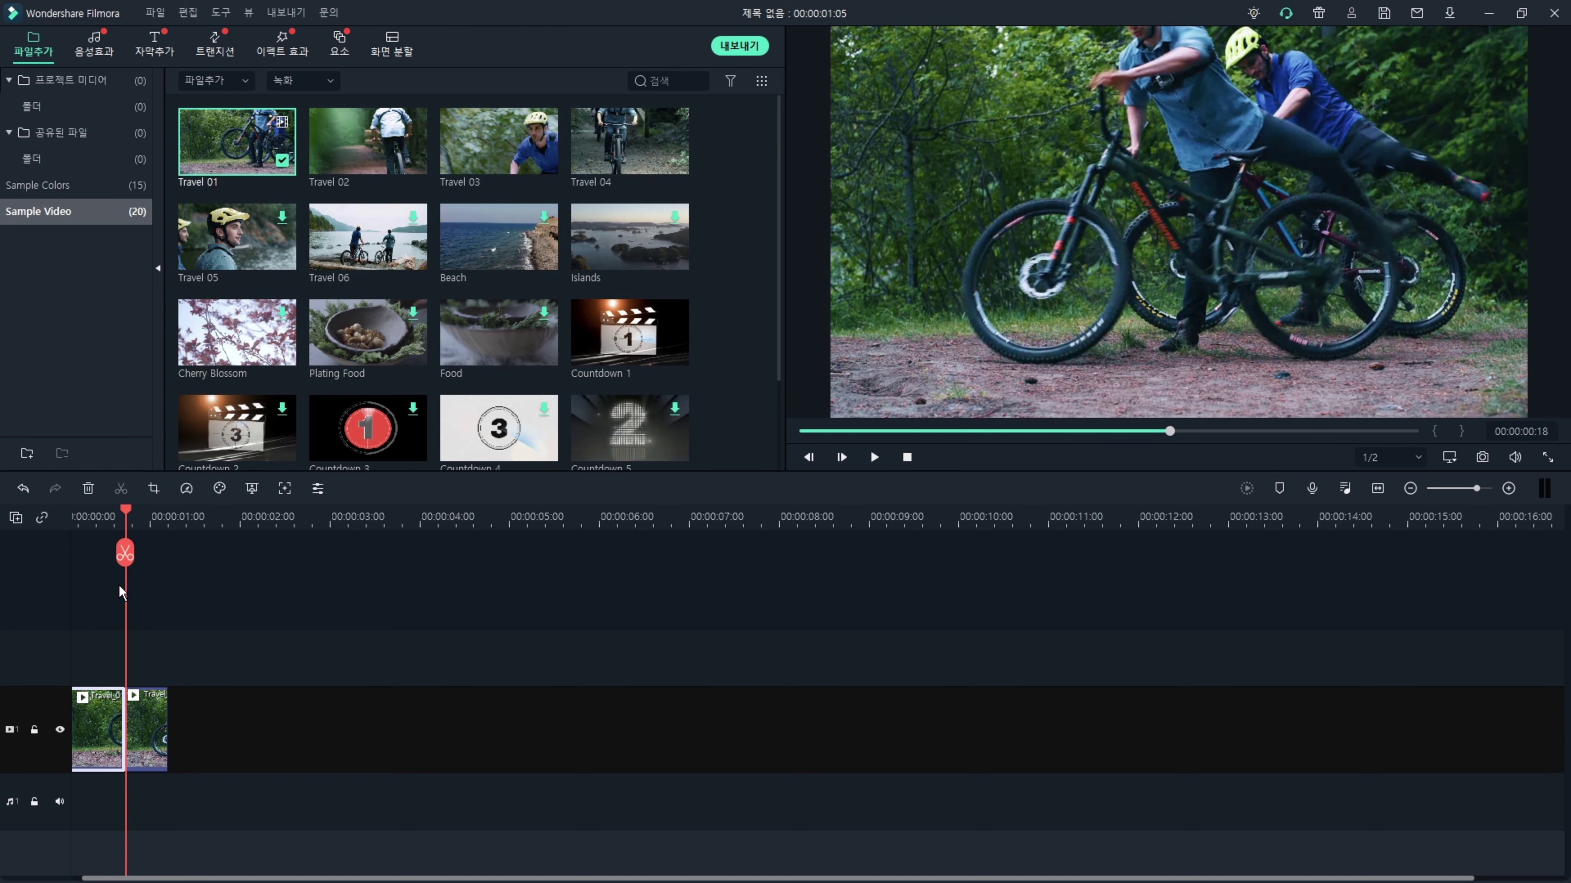
{"action": "key", "text": "ctrl+z"}
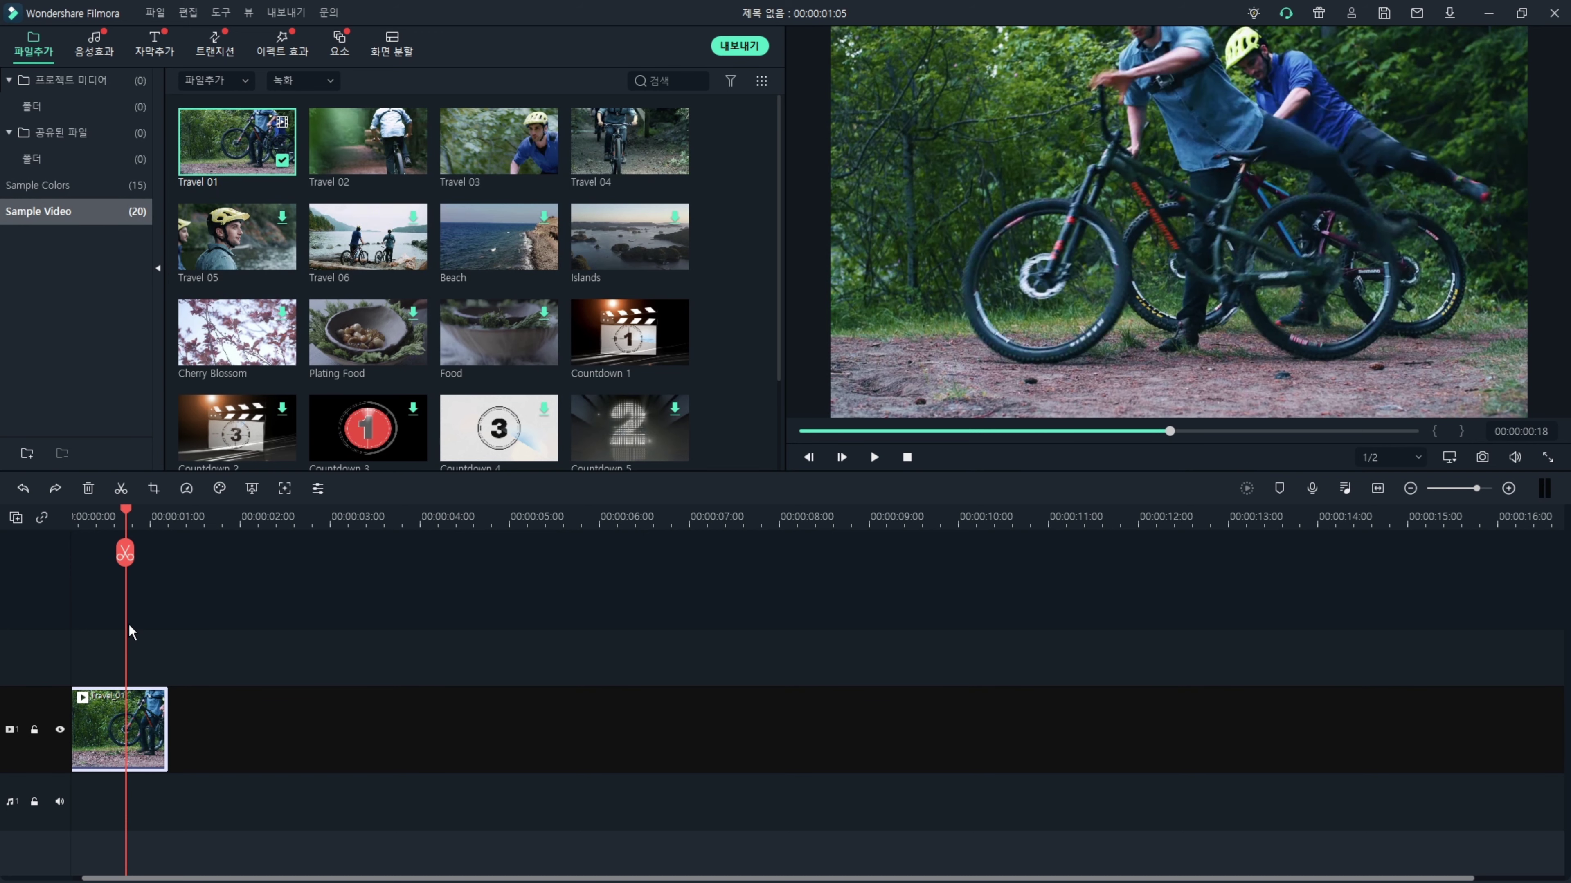
Add Travel 02 directly after Travel 01, and cut off and ripple-delete its part after 00:00:02:14.
{"action": "left_click_drag", "start_coordinate": [126, 514], "coordinate": [41, 530]}
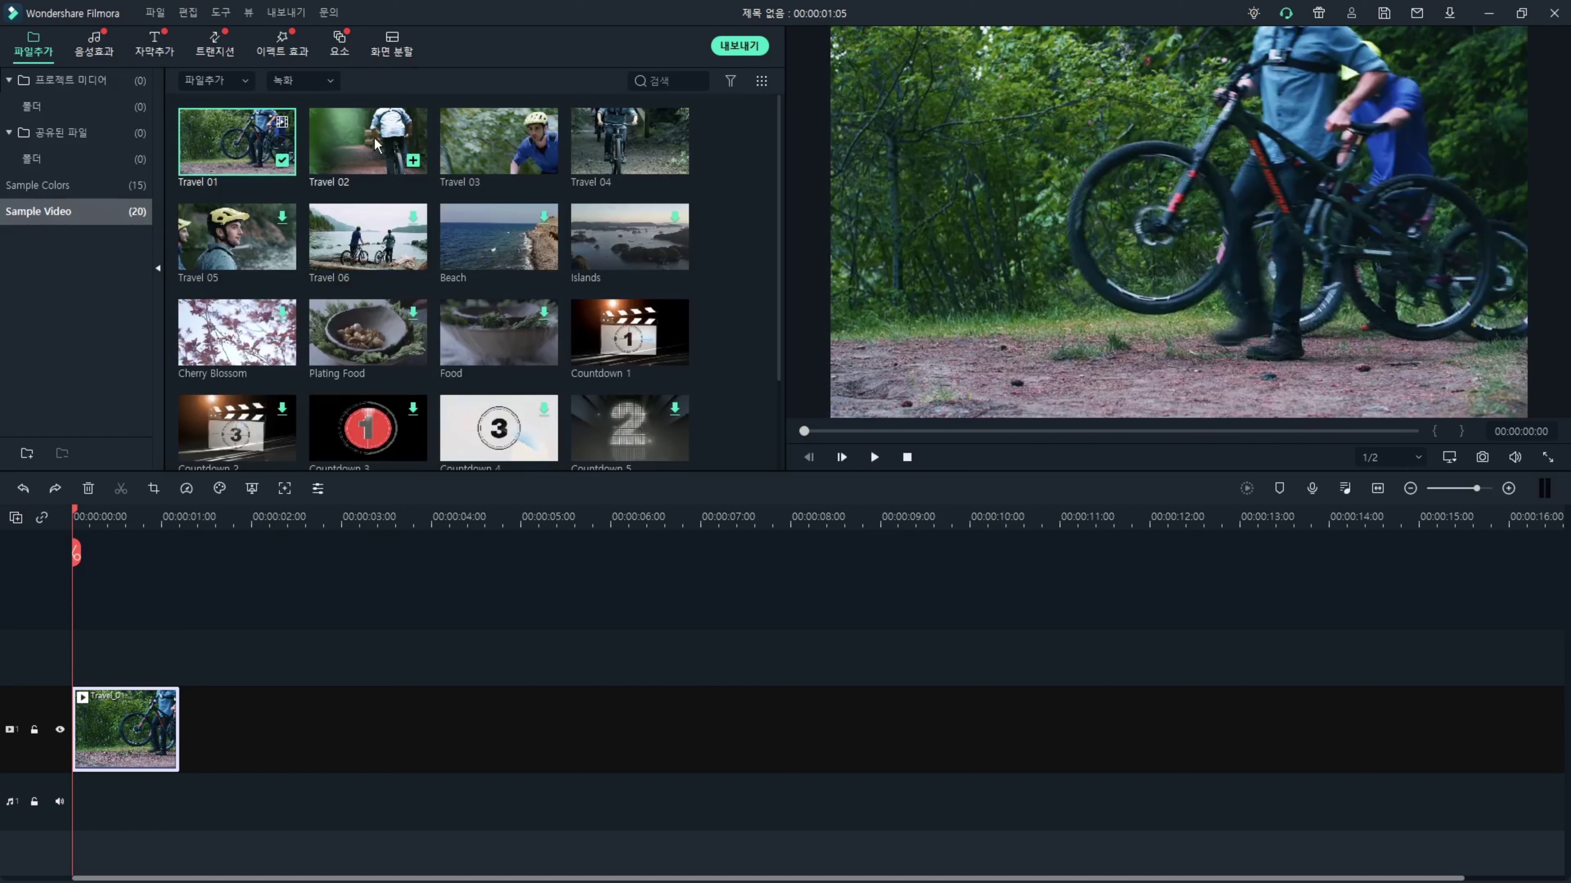
{"action": "left_click_drag", "start_coordinate": [375, 145], "coordinate": [216, 733]}
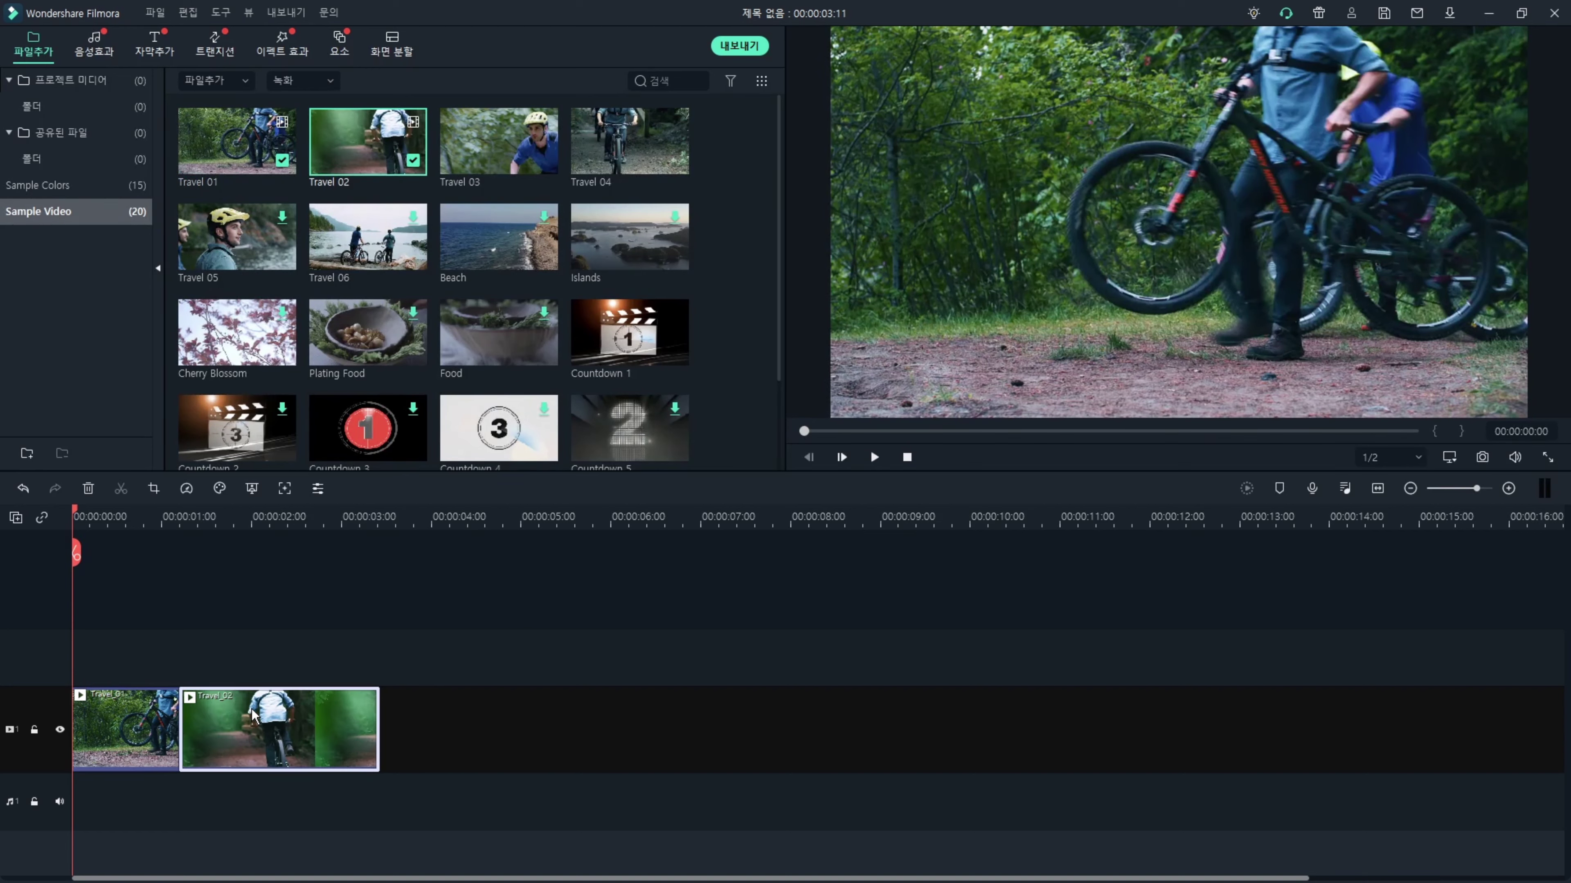
{"action": "left_click", "coordinate": [301, 516]}
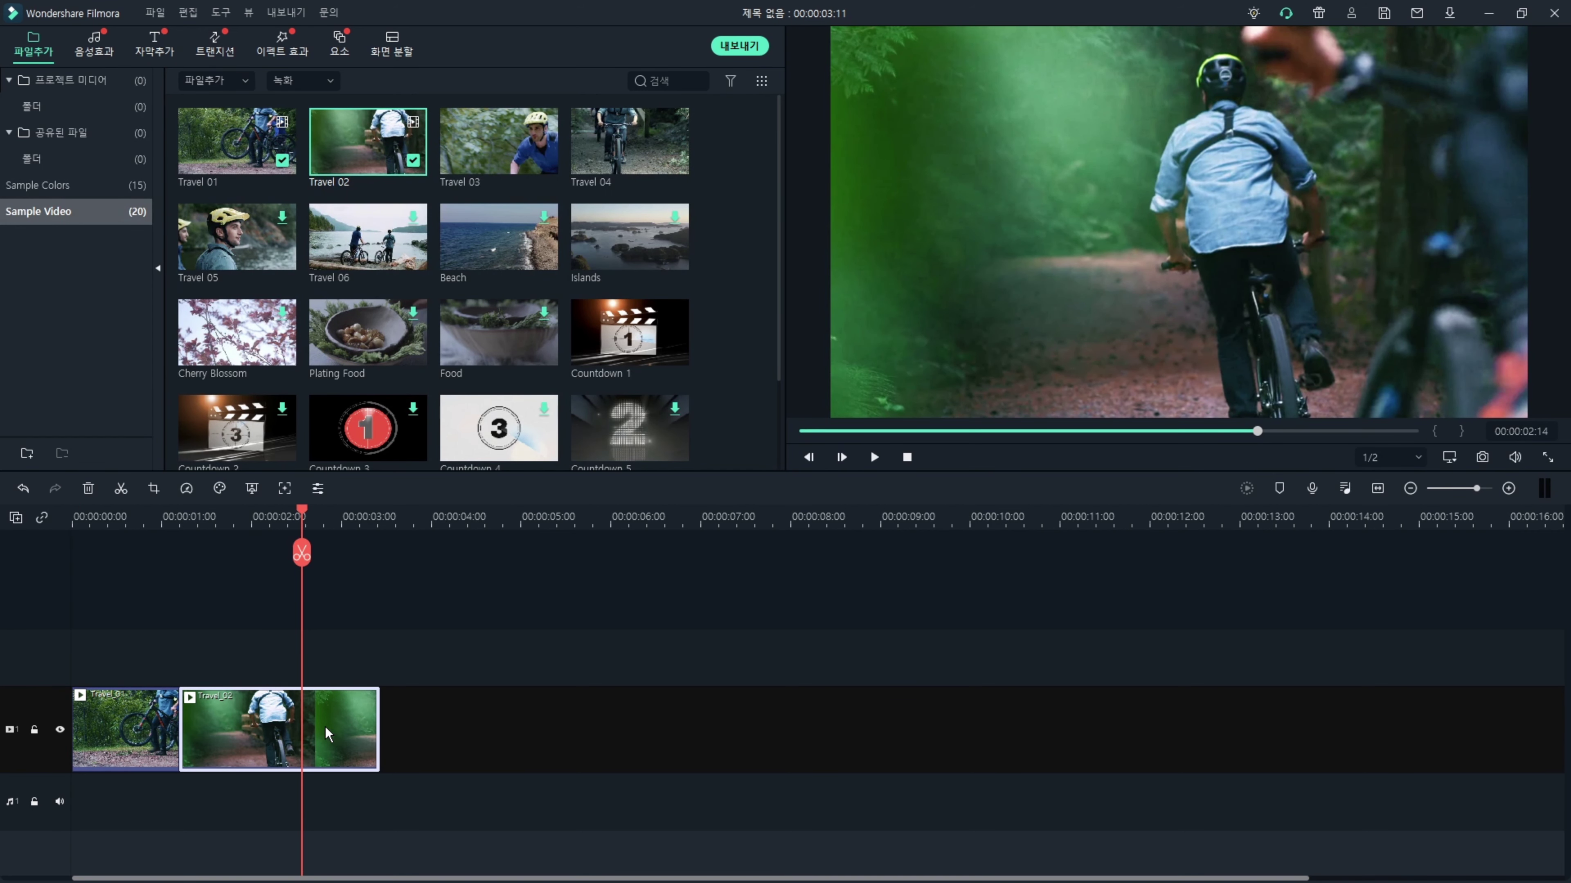
{"action": "left_click", "coordinate": [302, 553]}
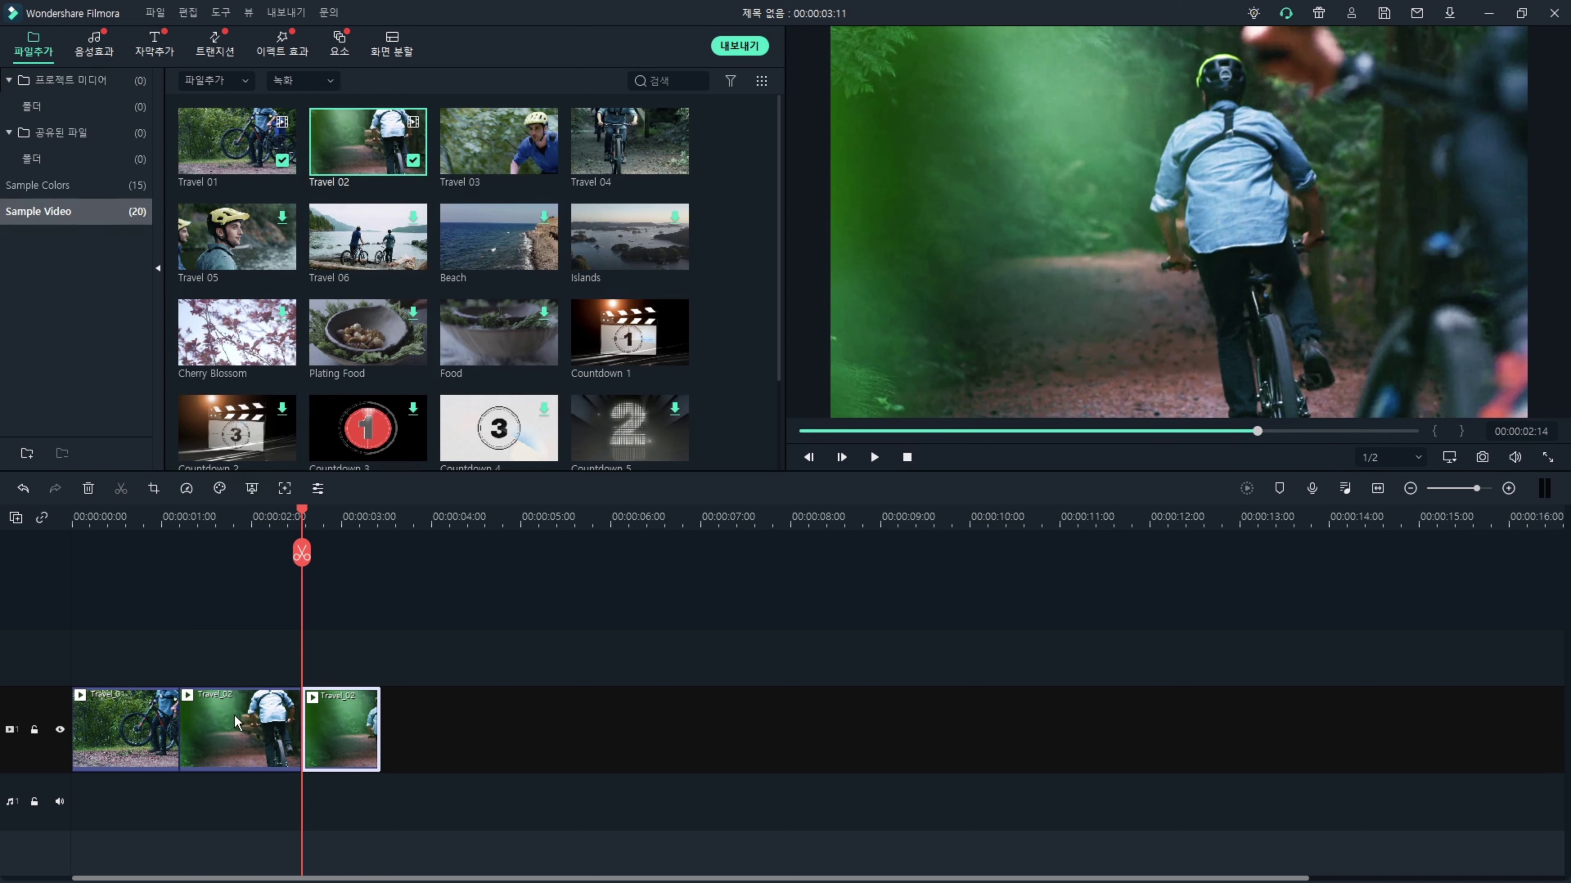
{"action": "right_click", "coordinate": [346, 712]}
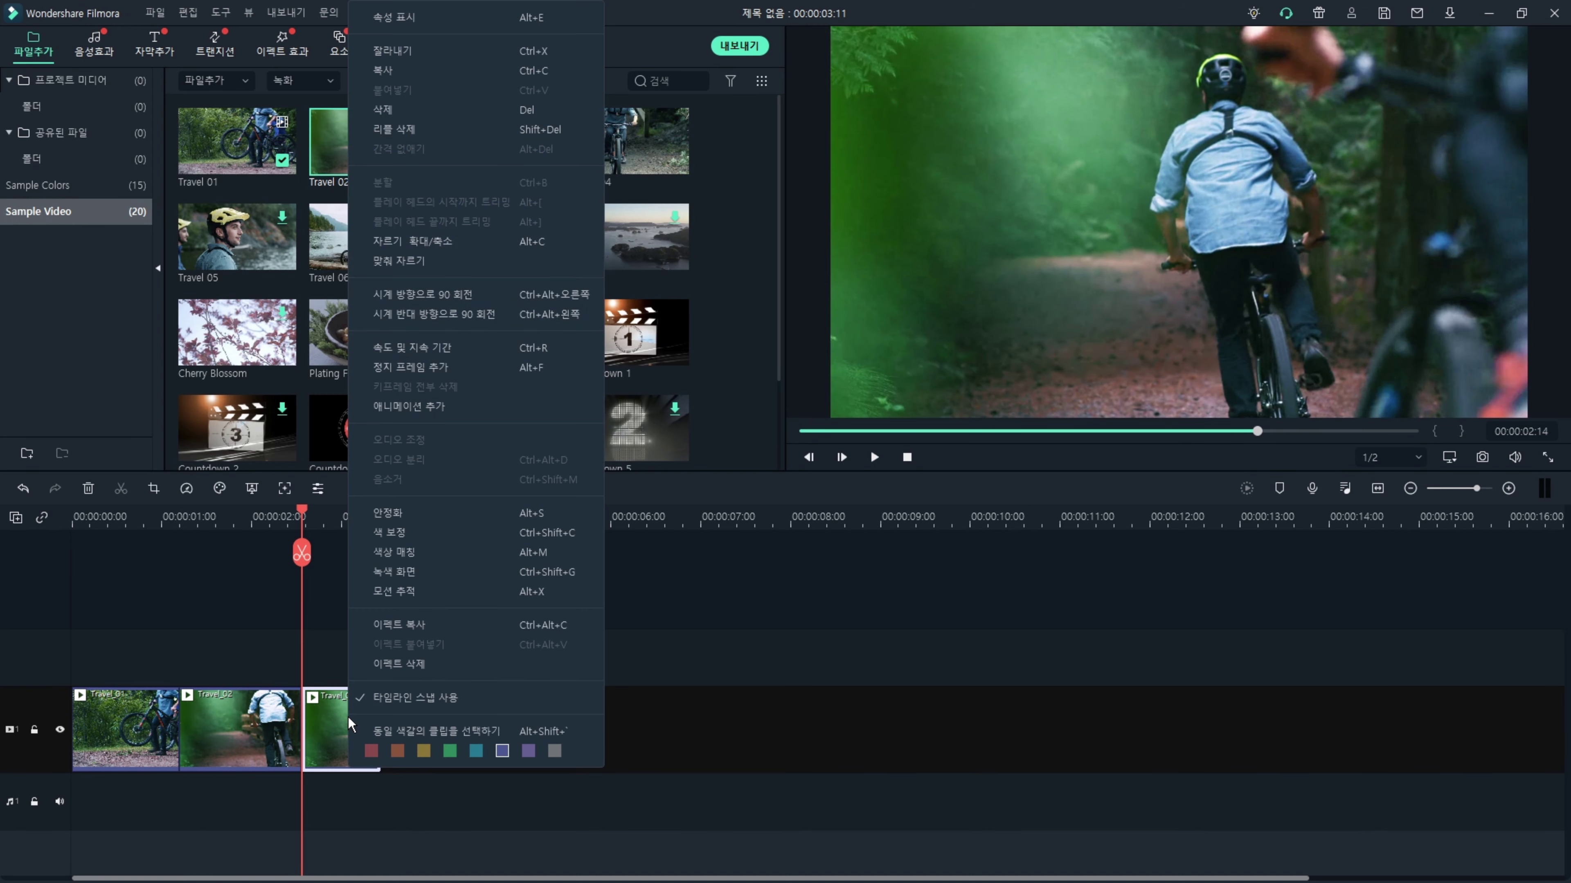
{"action": "left_click", "coordinate": [471, 122]}
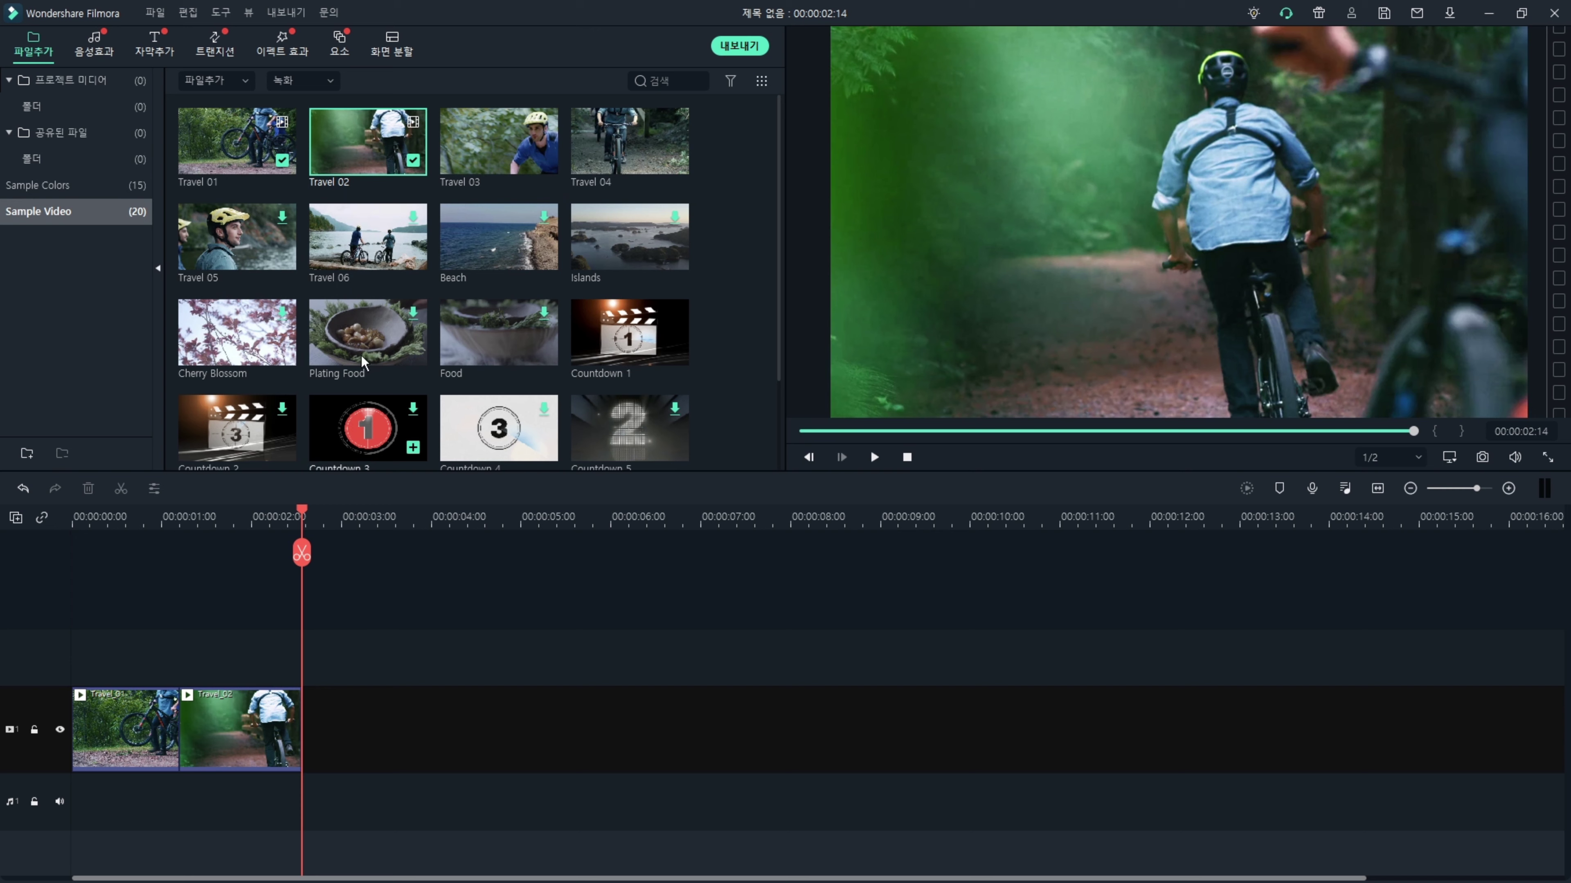
Append Travel 03 after Travel 02, and cut off and ripple-delete its part after 00:00:03:16.
{"action": "left_click", "coordinate": [507, 149]}
{"action": "left_click_drag", "start_coordinate": [507, 150], "coordinate": [328, 739]}
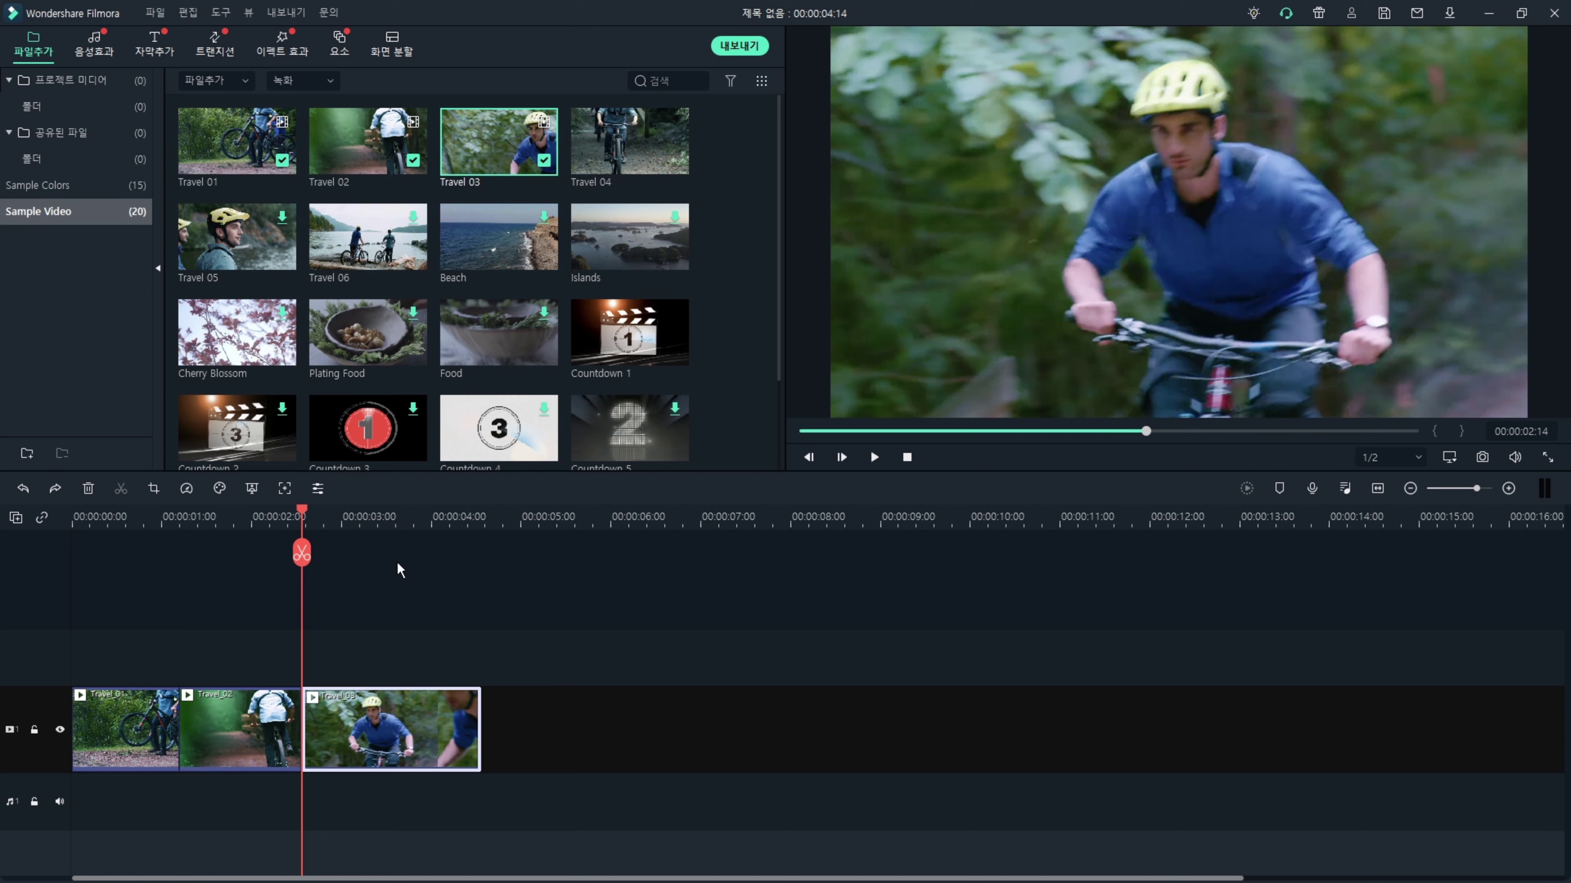
{"action": "left_click", "coordinate": [398, 519]}
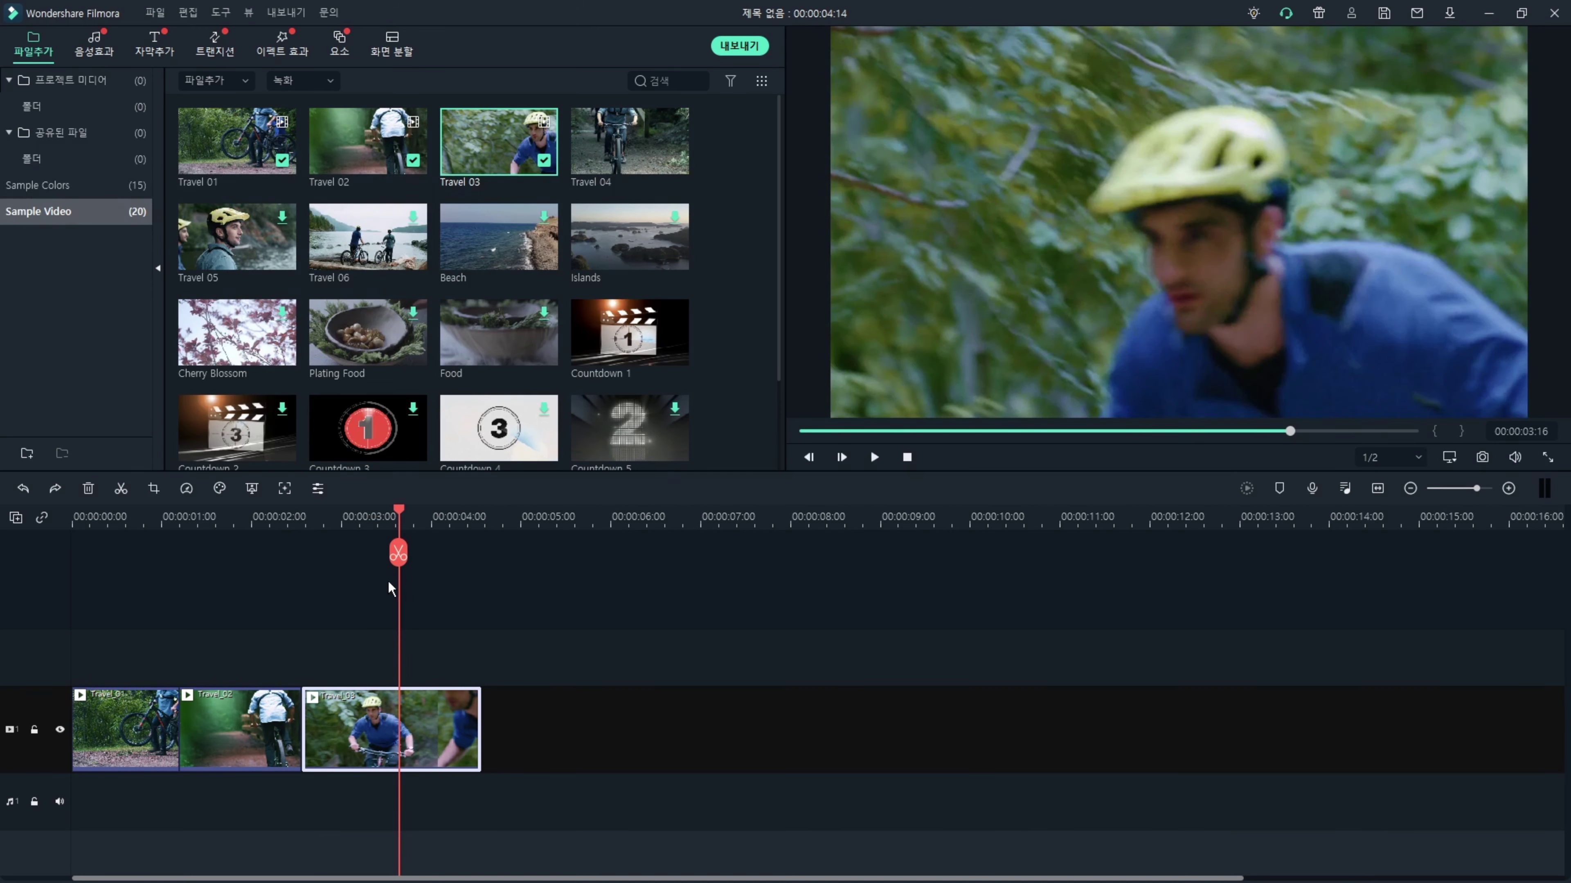
{"action": "left_click", "coordinate": [398, 553]}
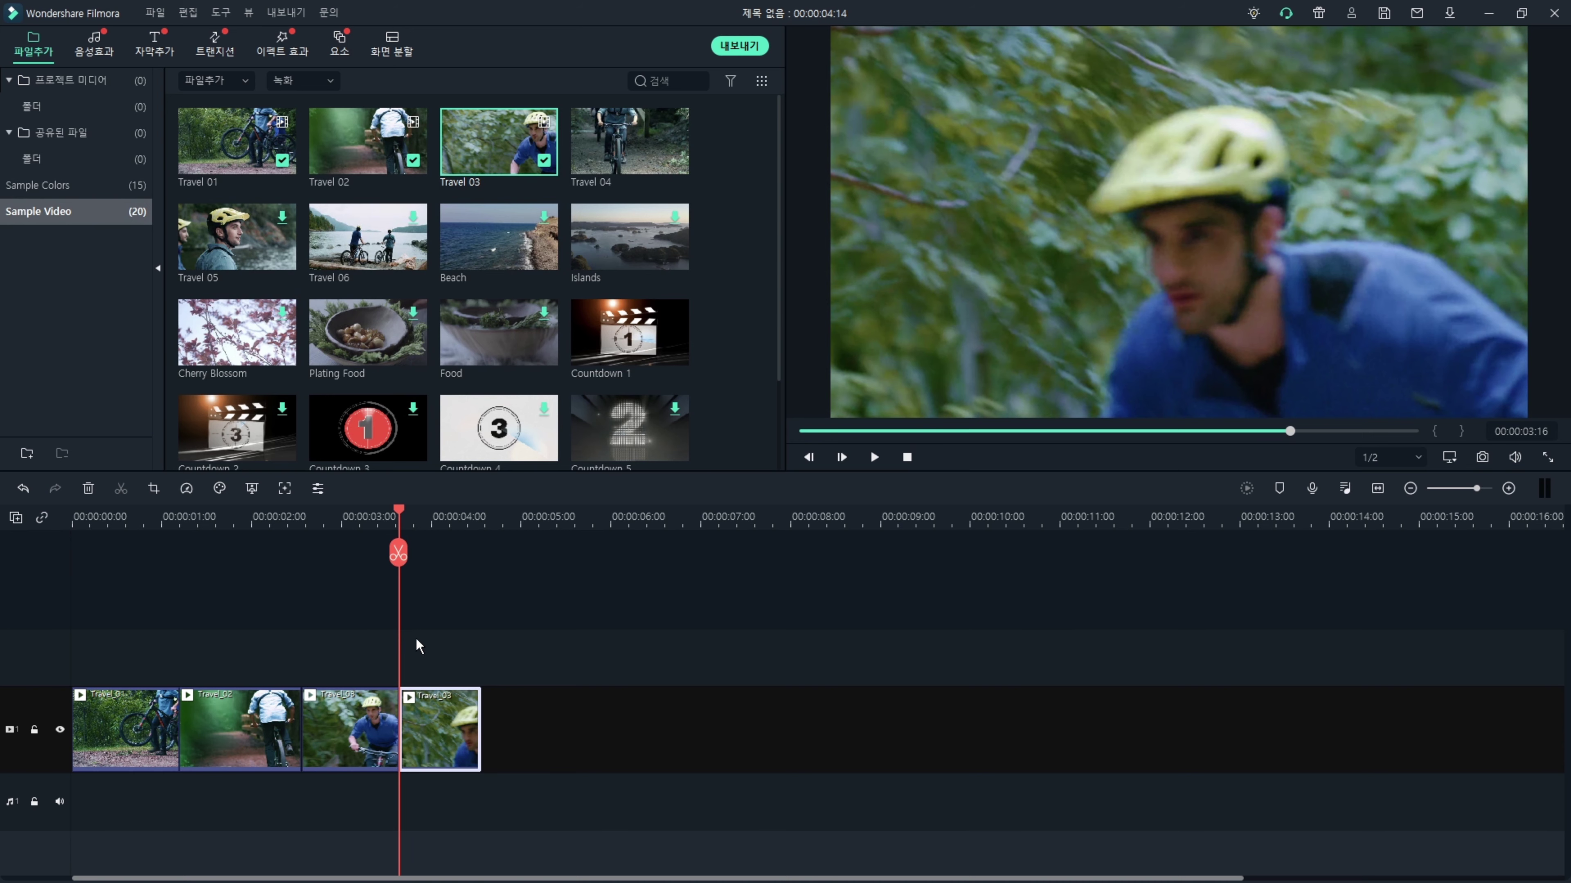
{"action": "right_click", "coordinate": [432, 715]}
{"action": "left_click", "coordinate": [530, 142]}
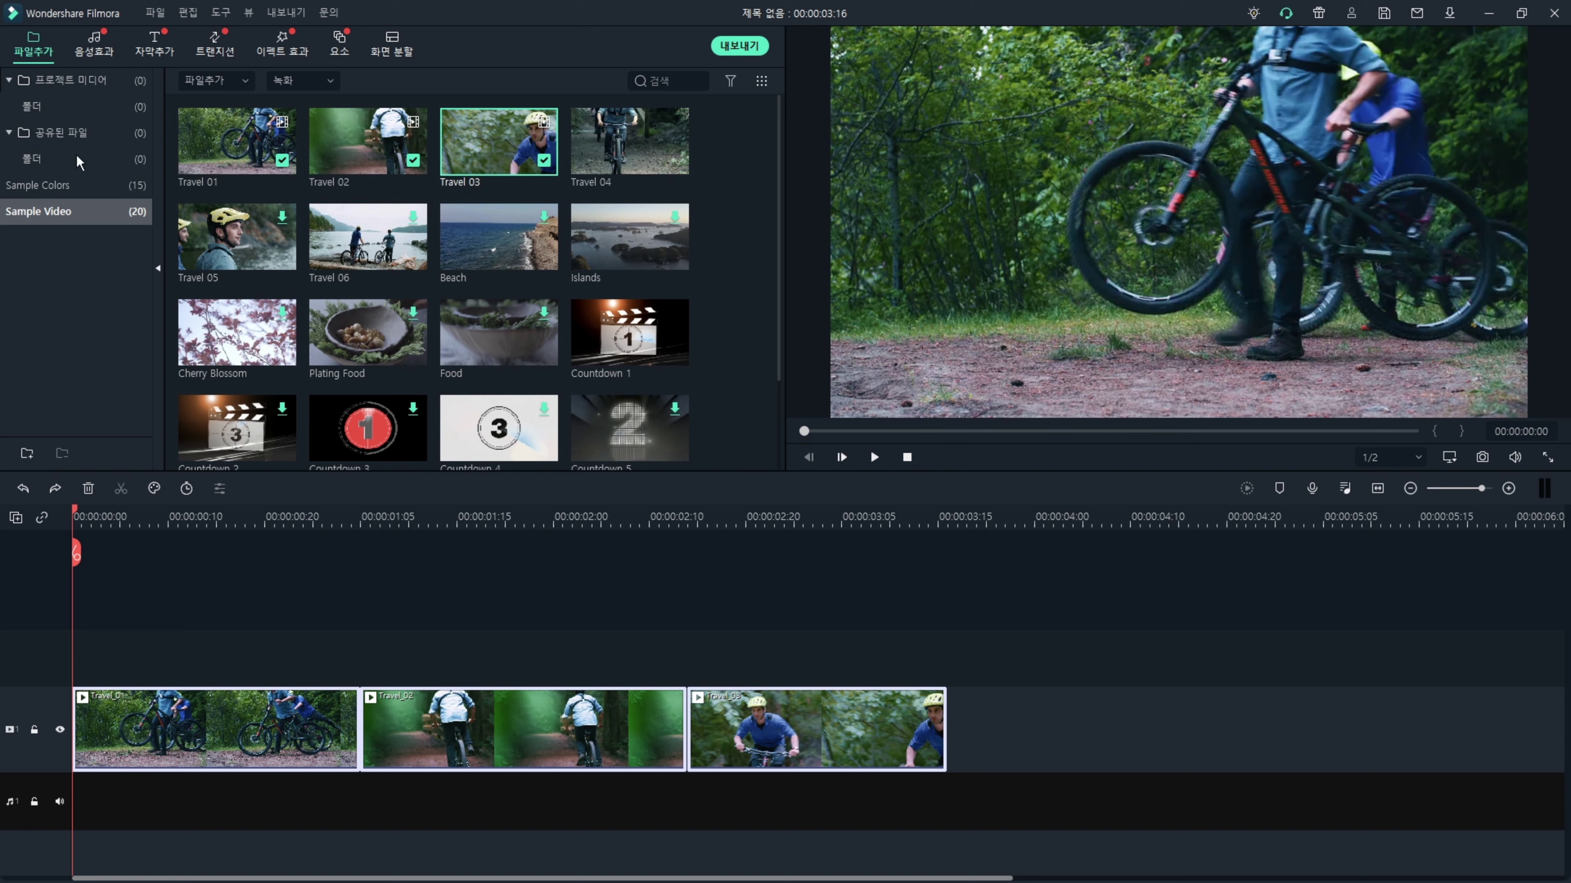
Add the Young & Bright track Around The Corner to the start of the audio track and lower its volume to -12.11 dB.
{"action": "left_click", "coordinate": [95, 41]}
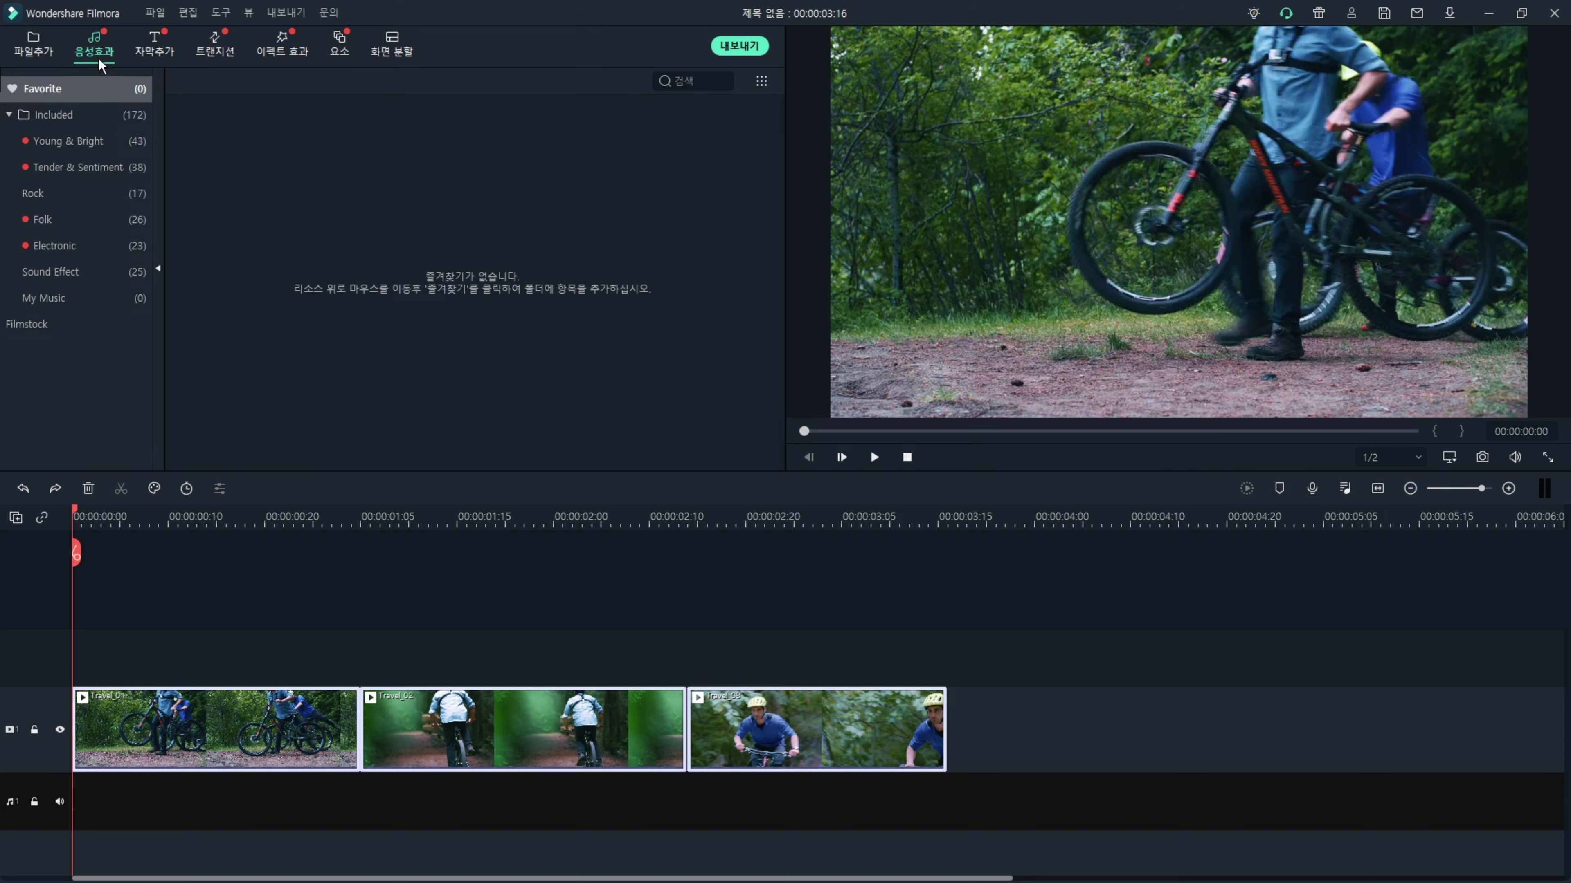
{"action": "left_click", "coordinate": [99, 131]}
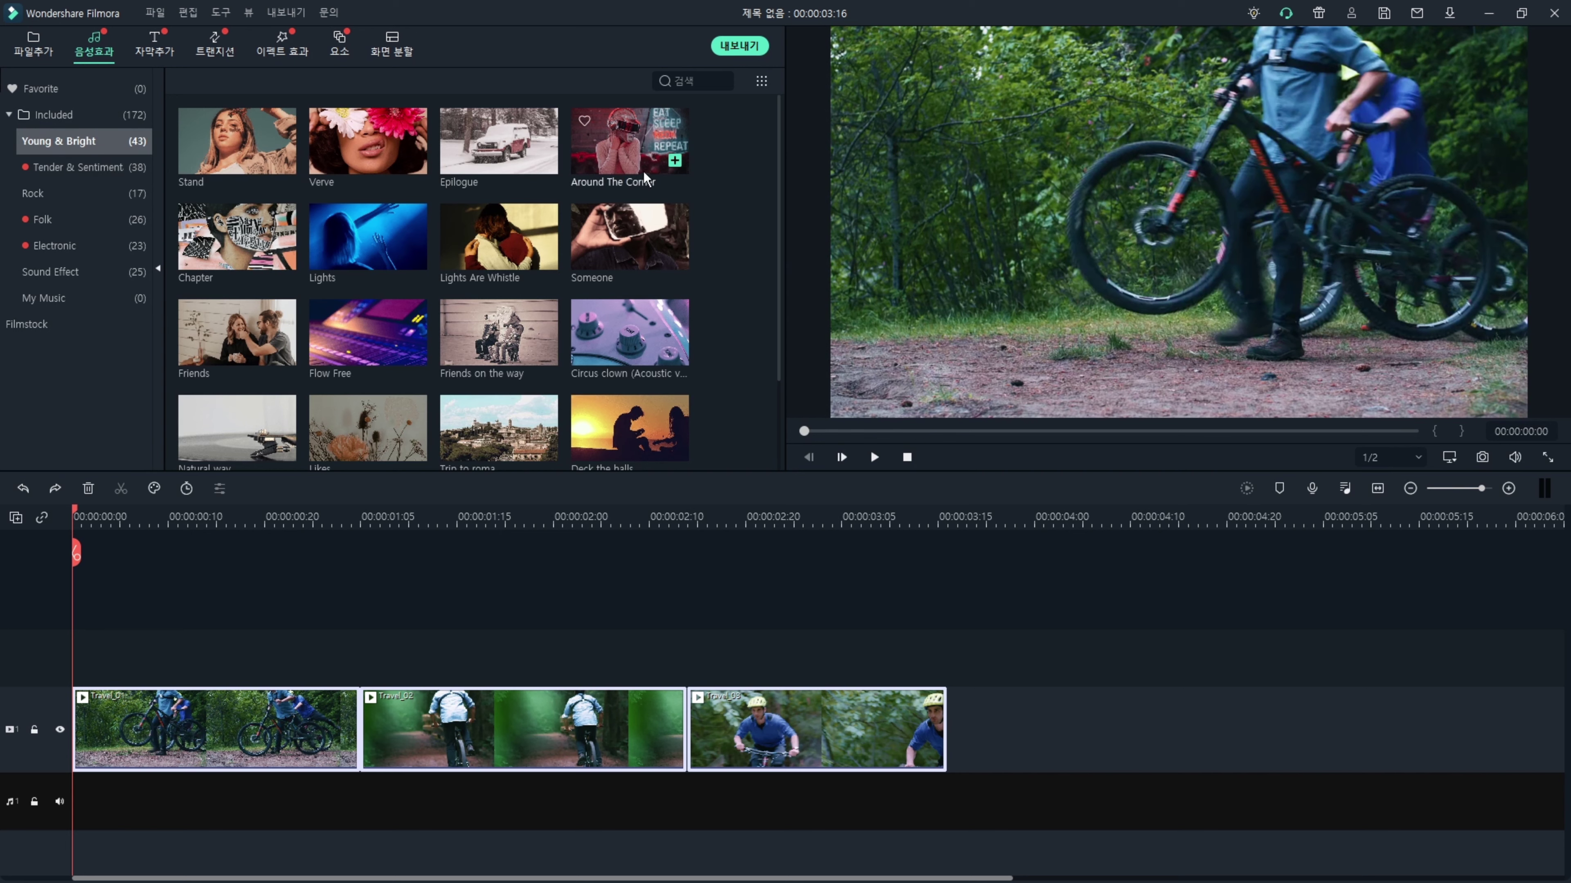
{"action": "left_click_drag", "start_coordinate": [613, 155], "coordinate": [60, 798]}
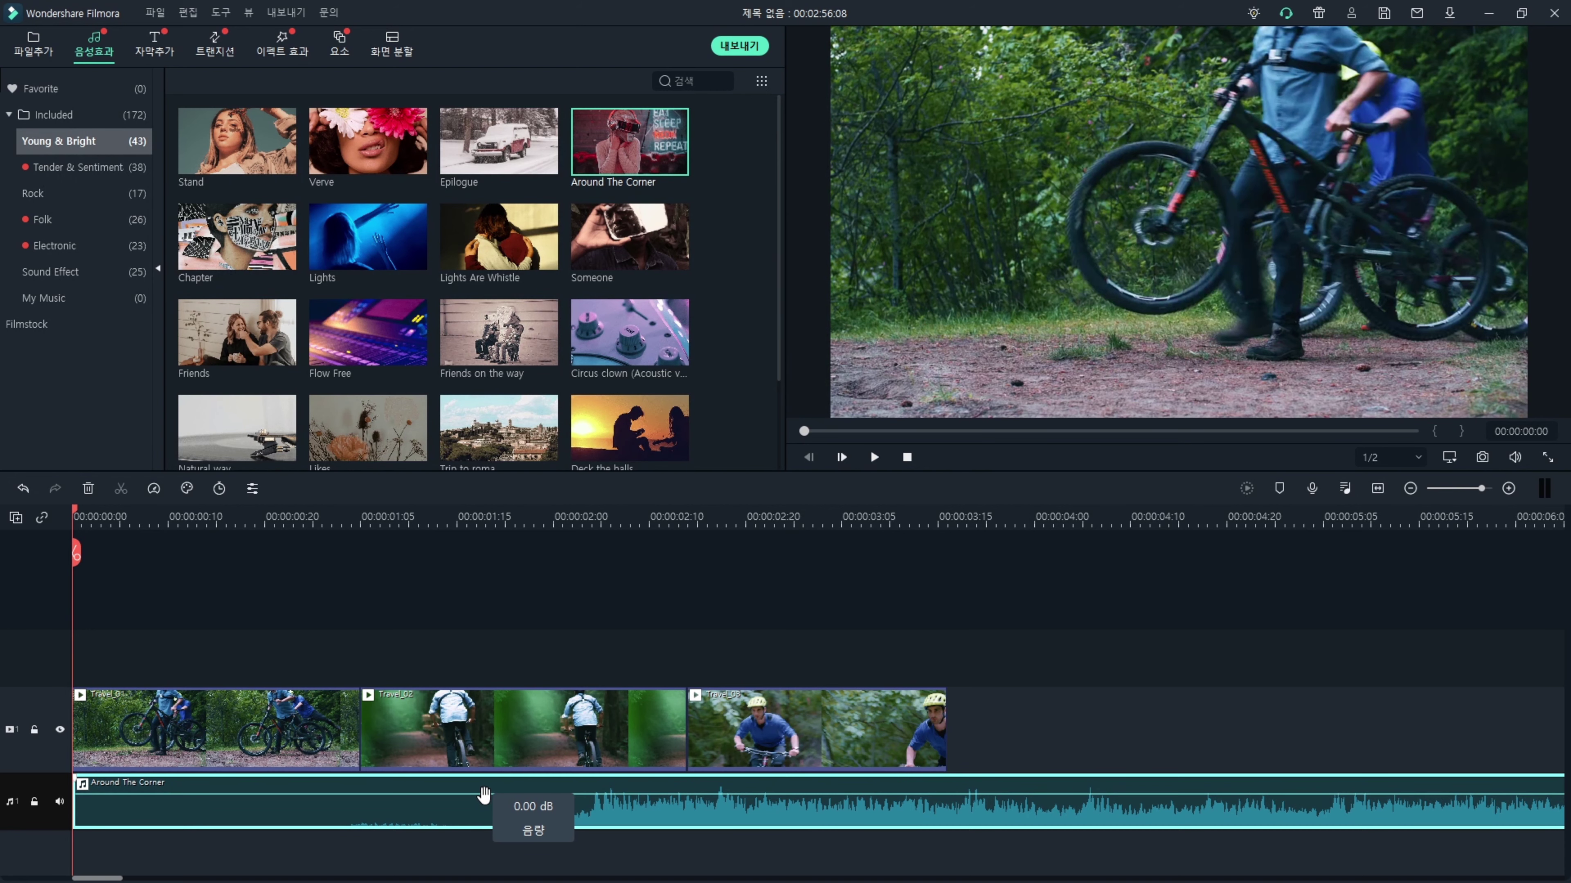
{"action": "left_click_drag", "start_coordinate": [489, 791], "coordinate": [504, 803]}
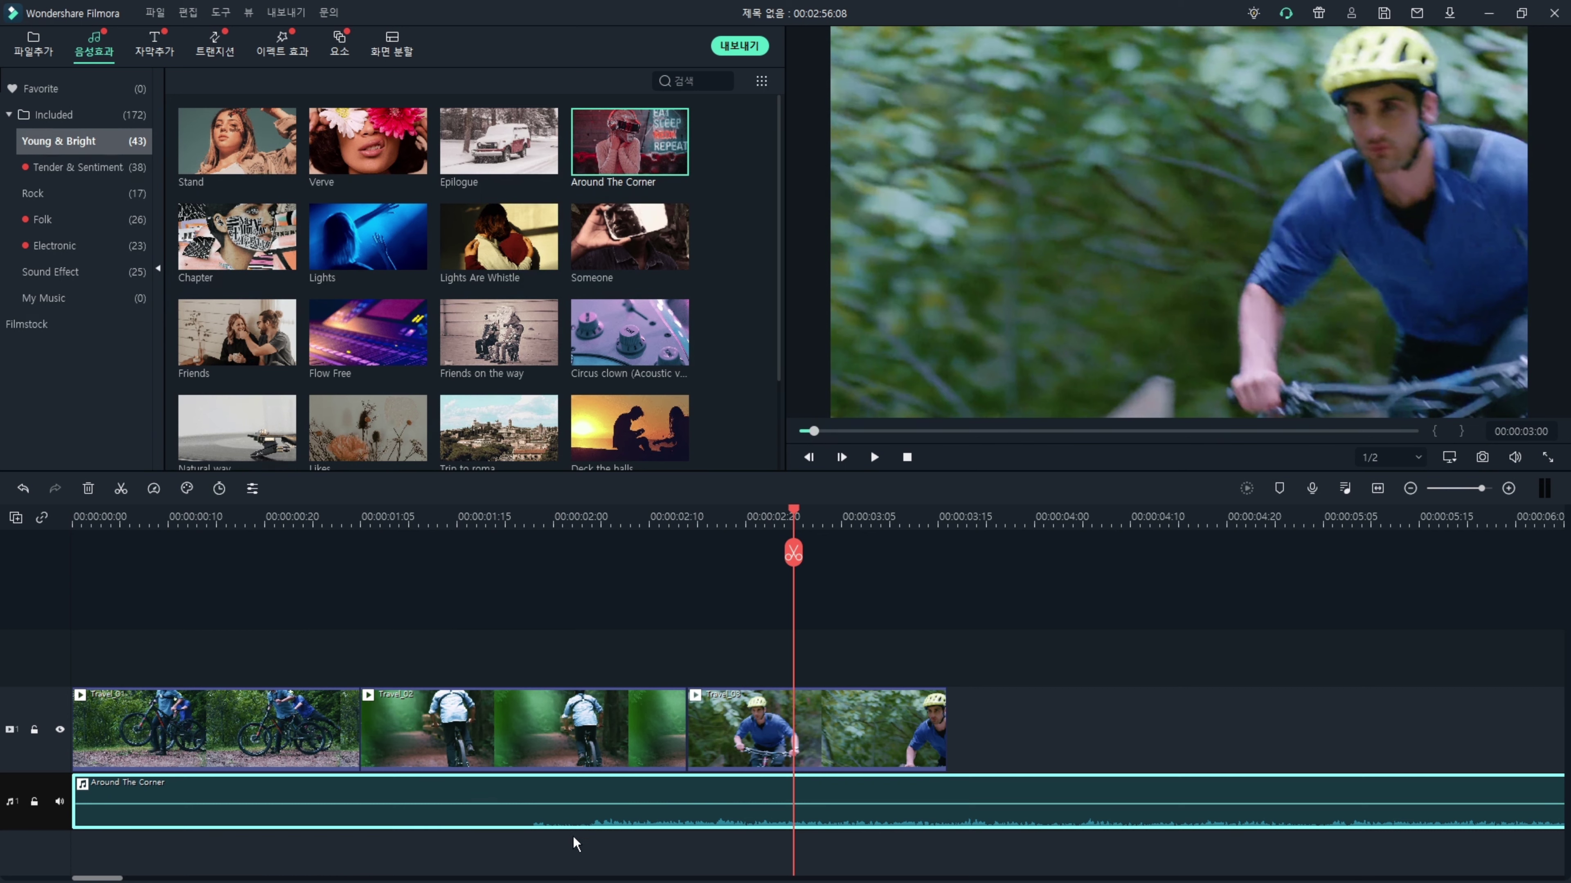
{"action": "mouse_move", "coordinate": [564, 802]}
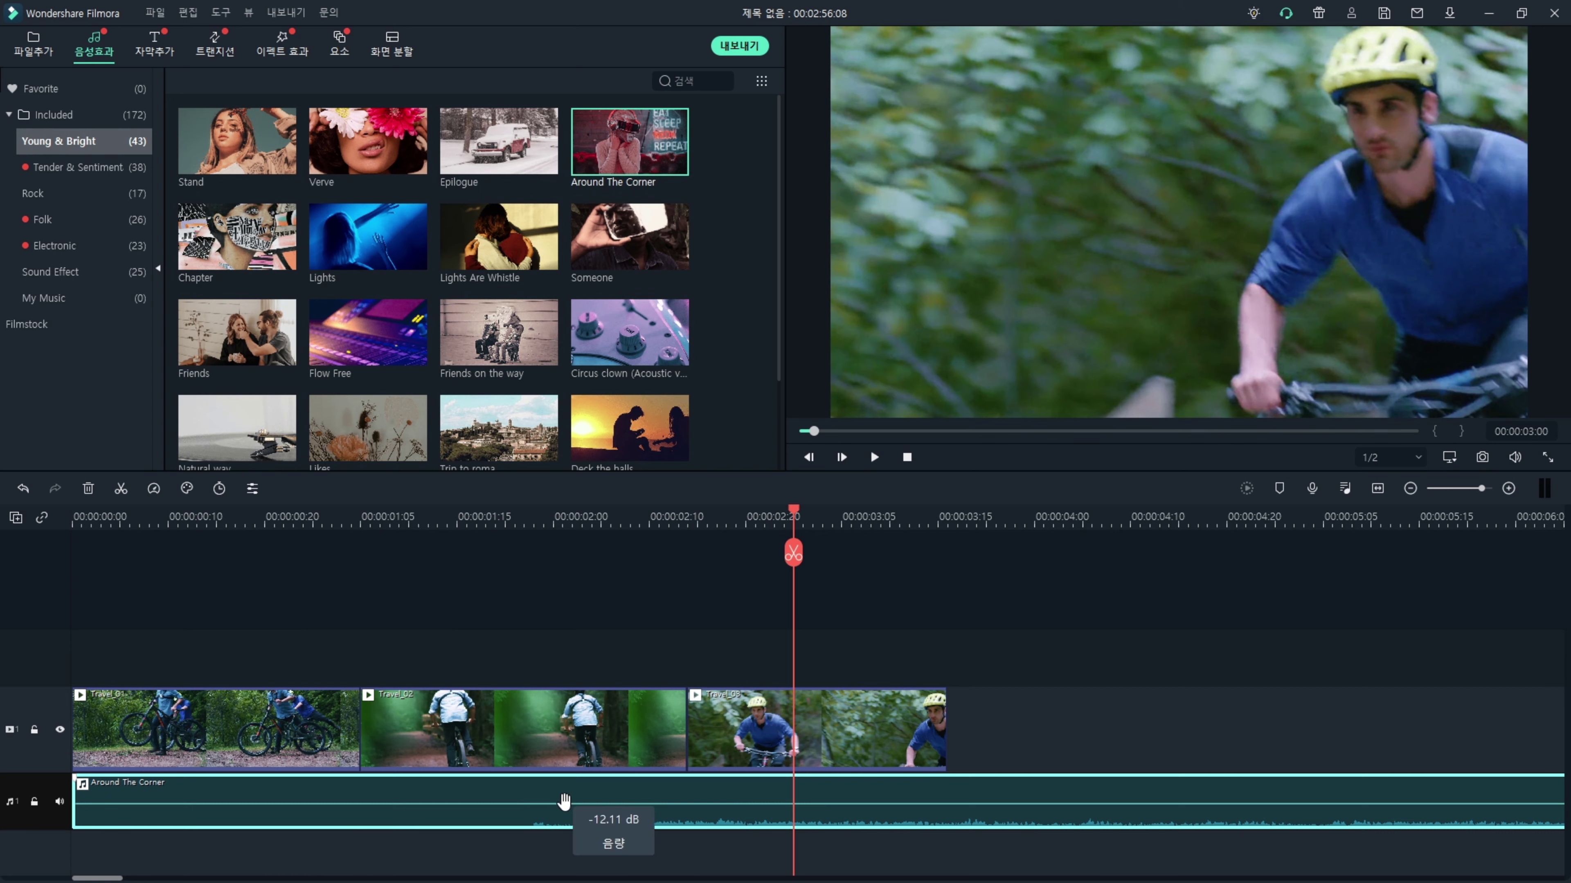
Split the Around The Corner audio at 00:00:02:01 and delete the quiet opening part.
{"action": "left_click", "coordinate": [631, 515]}
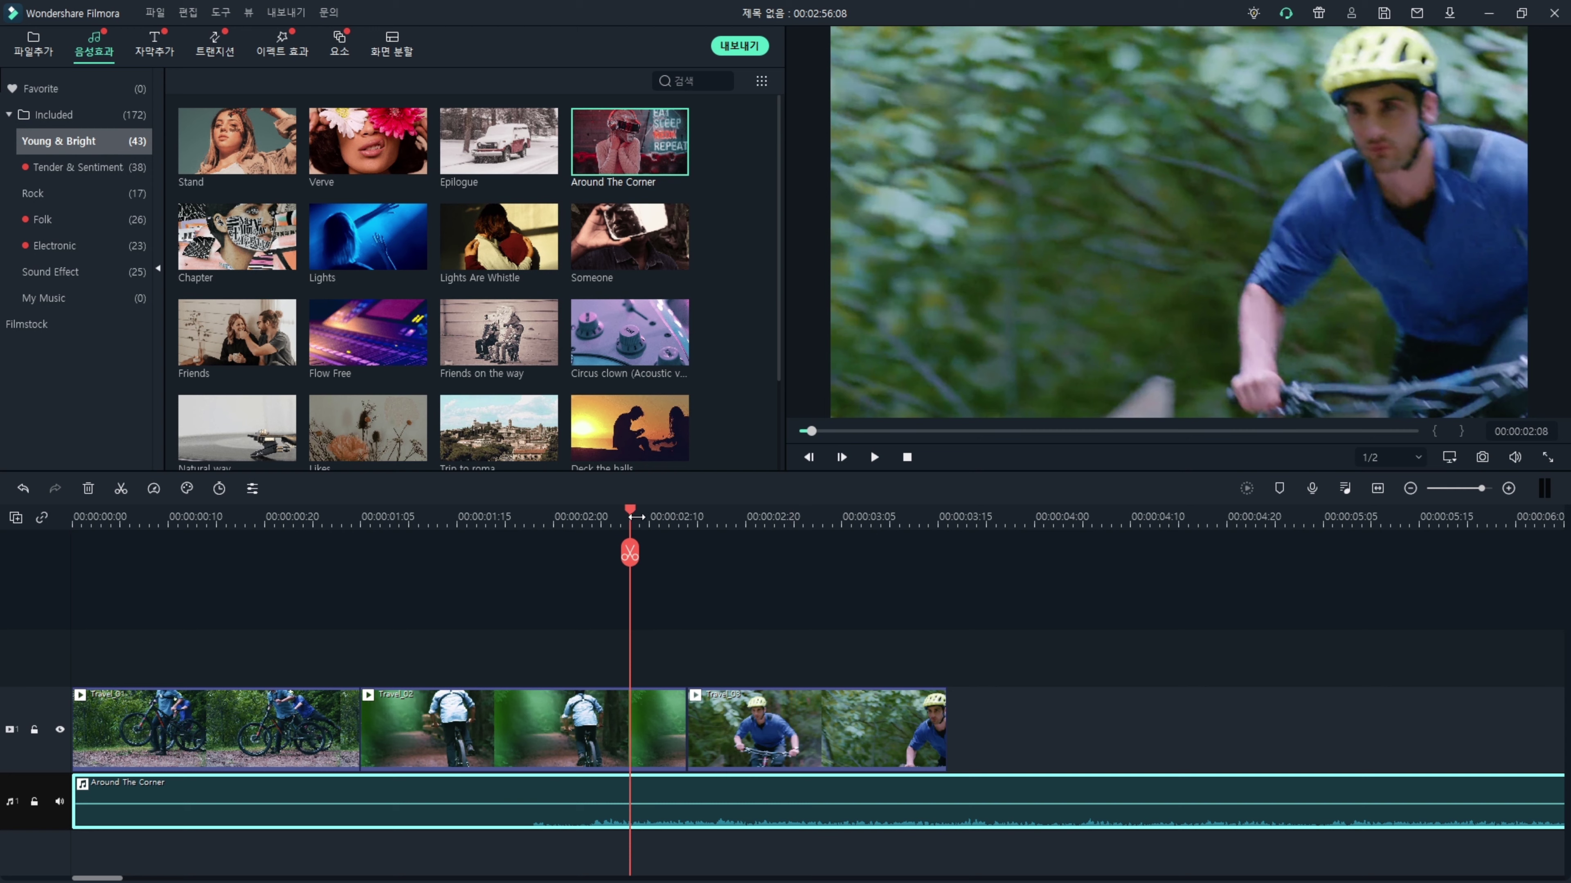
{"action": "left_click", "coordinate": [600, 515]}
{"action": "left_click", "coordinate": [582, 516]}
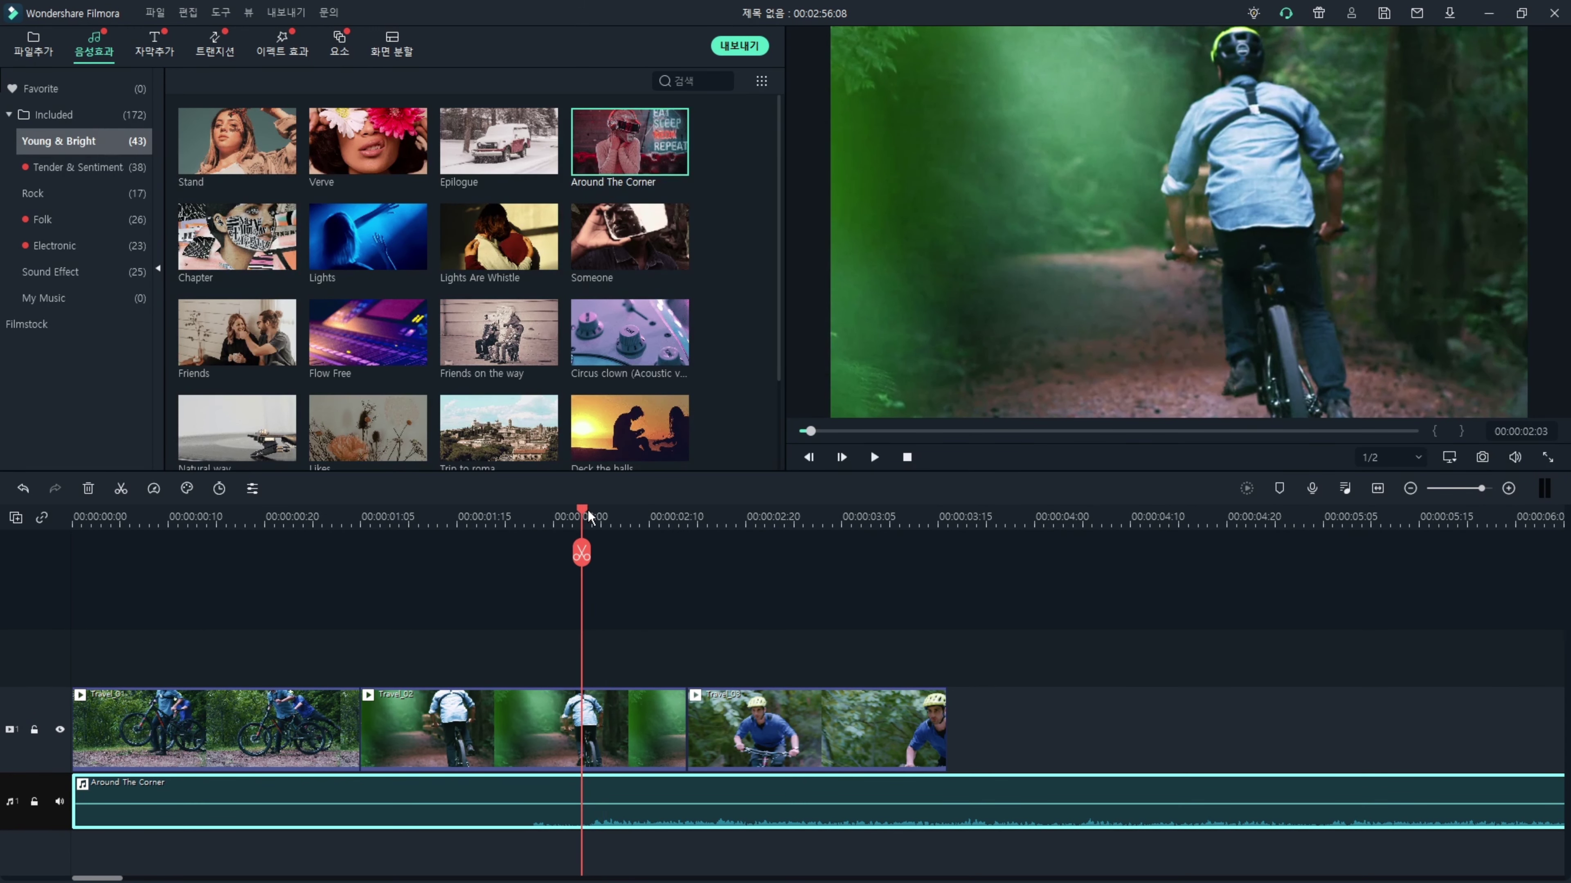
{"action": "left_click", "coordinate": [562, 515]}
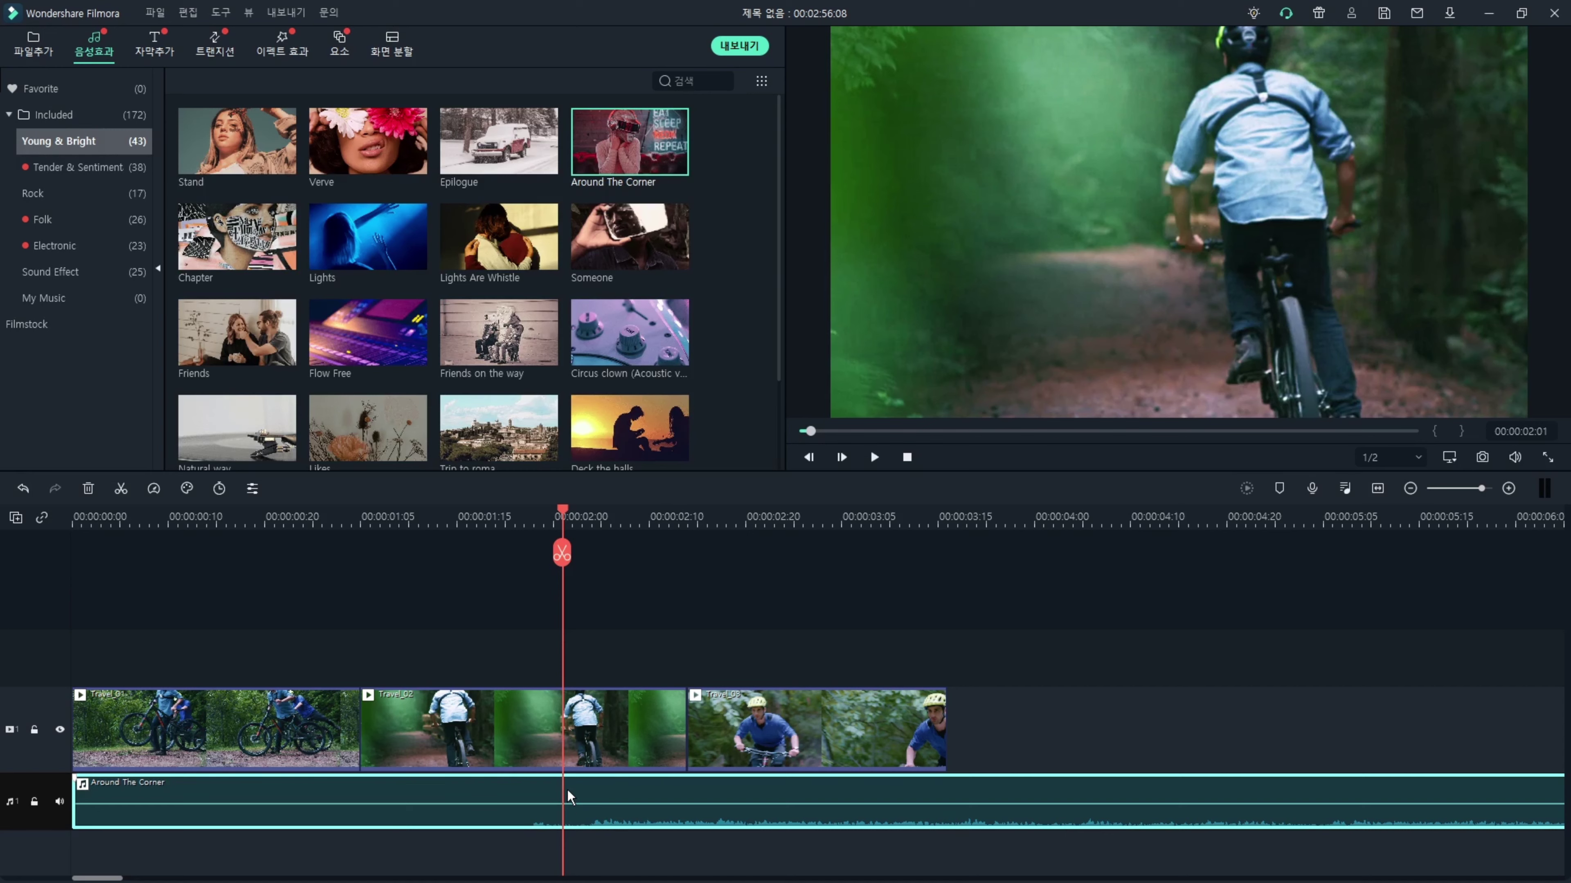
{"action": "left_click", "coordinate": [560, 548]}
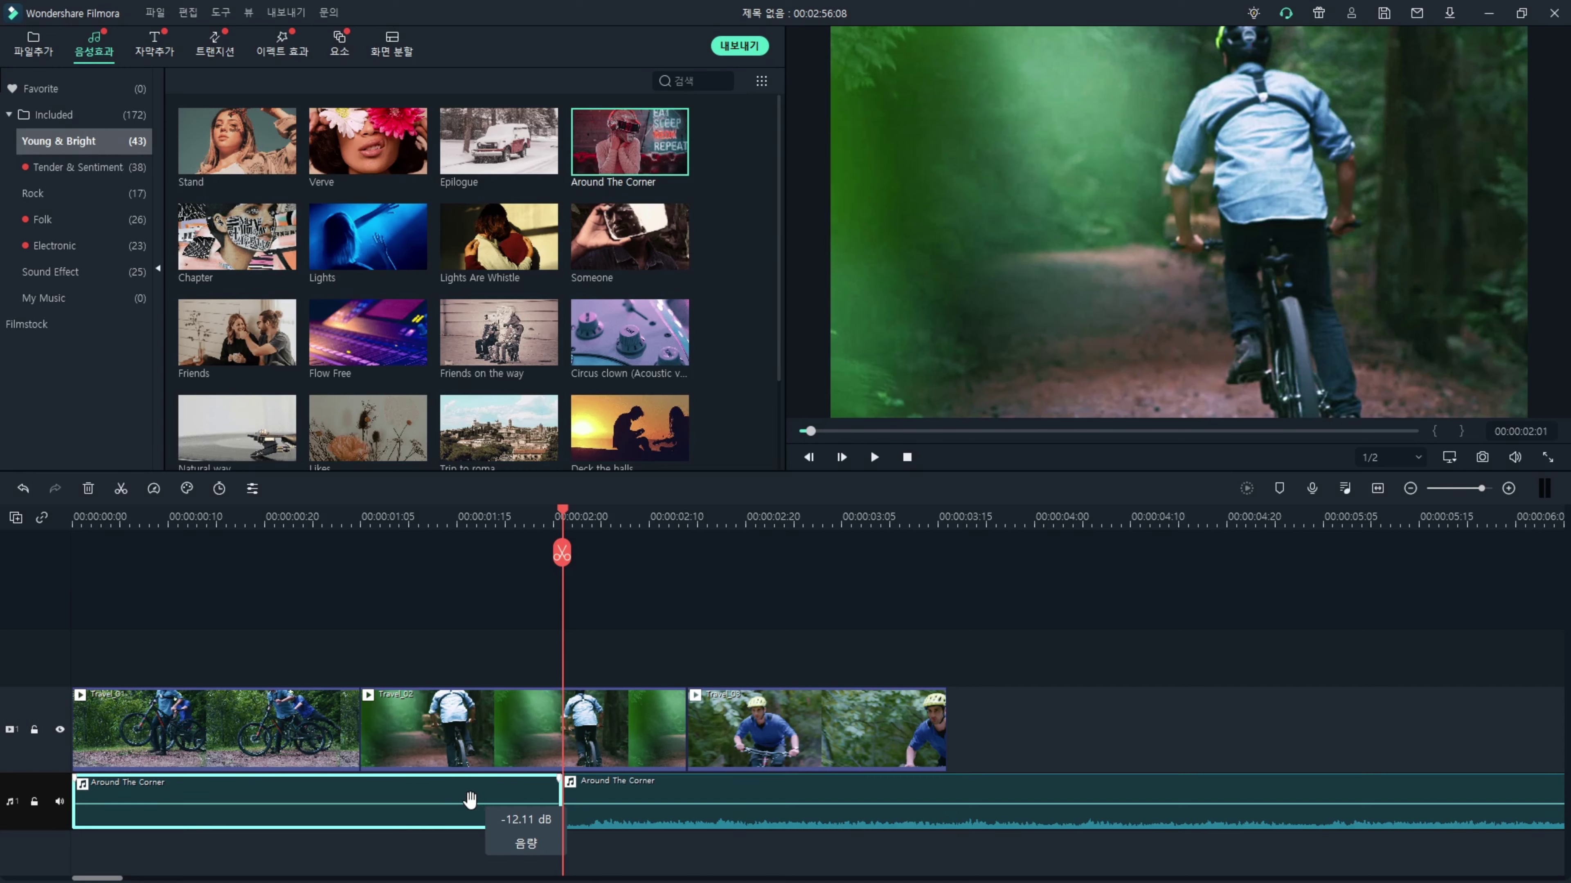
{"action": "key", "text": "ctrl+z"}
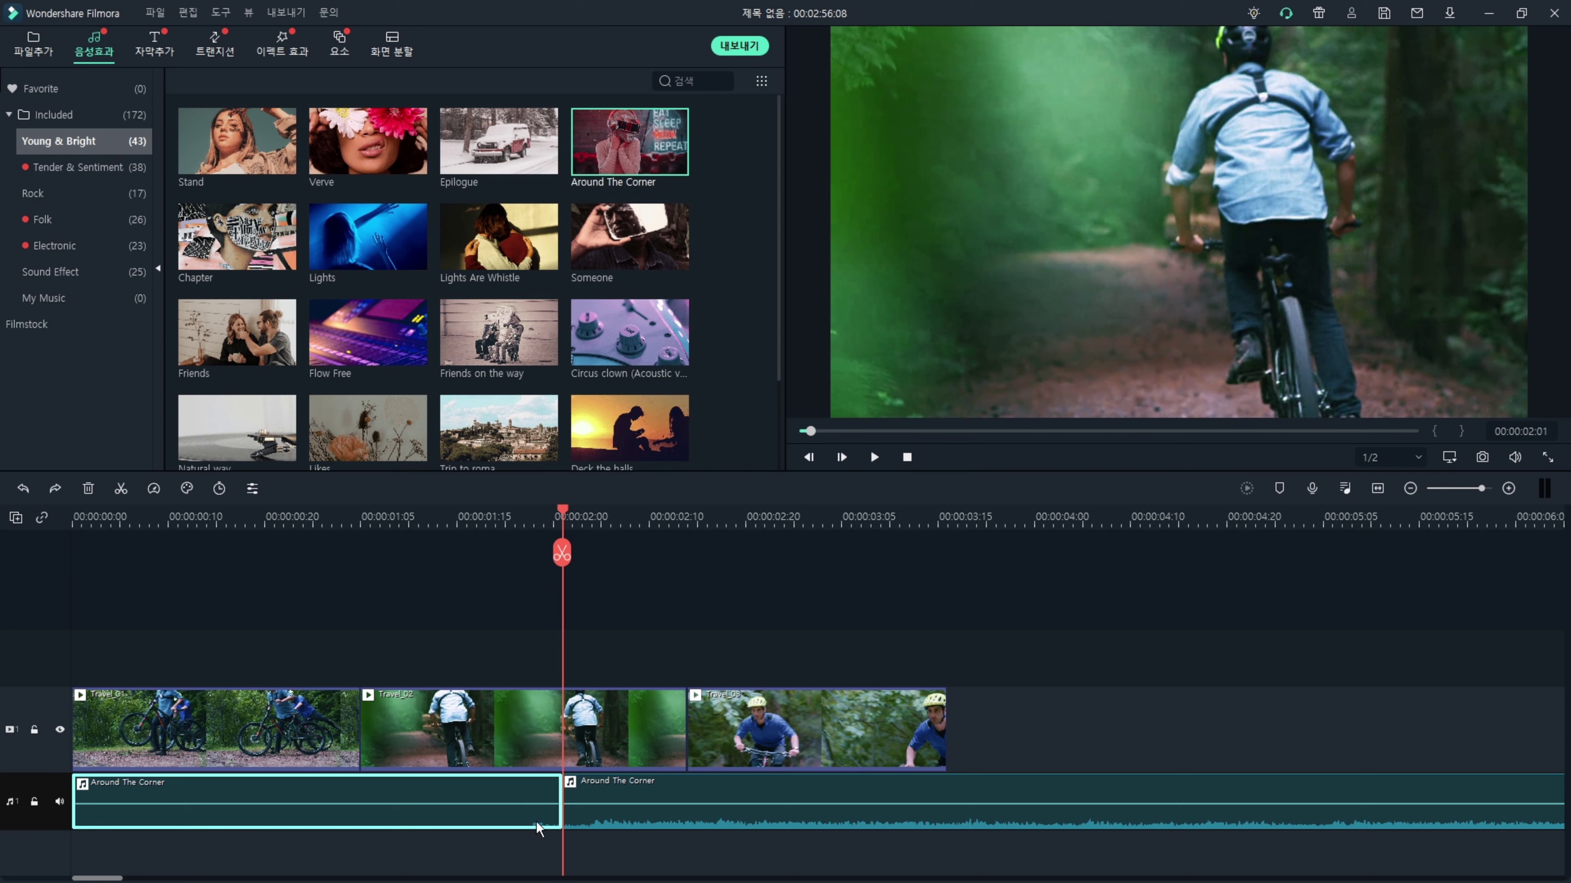
{"action": "key", "text": "Delete"}
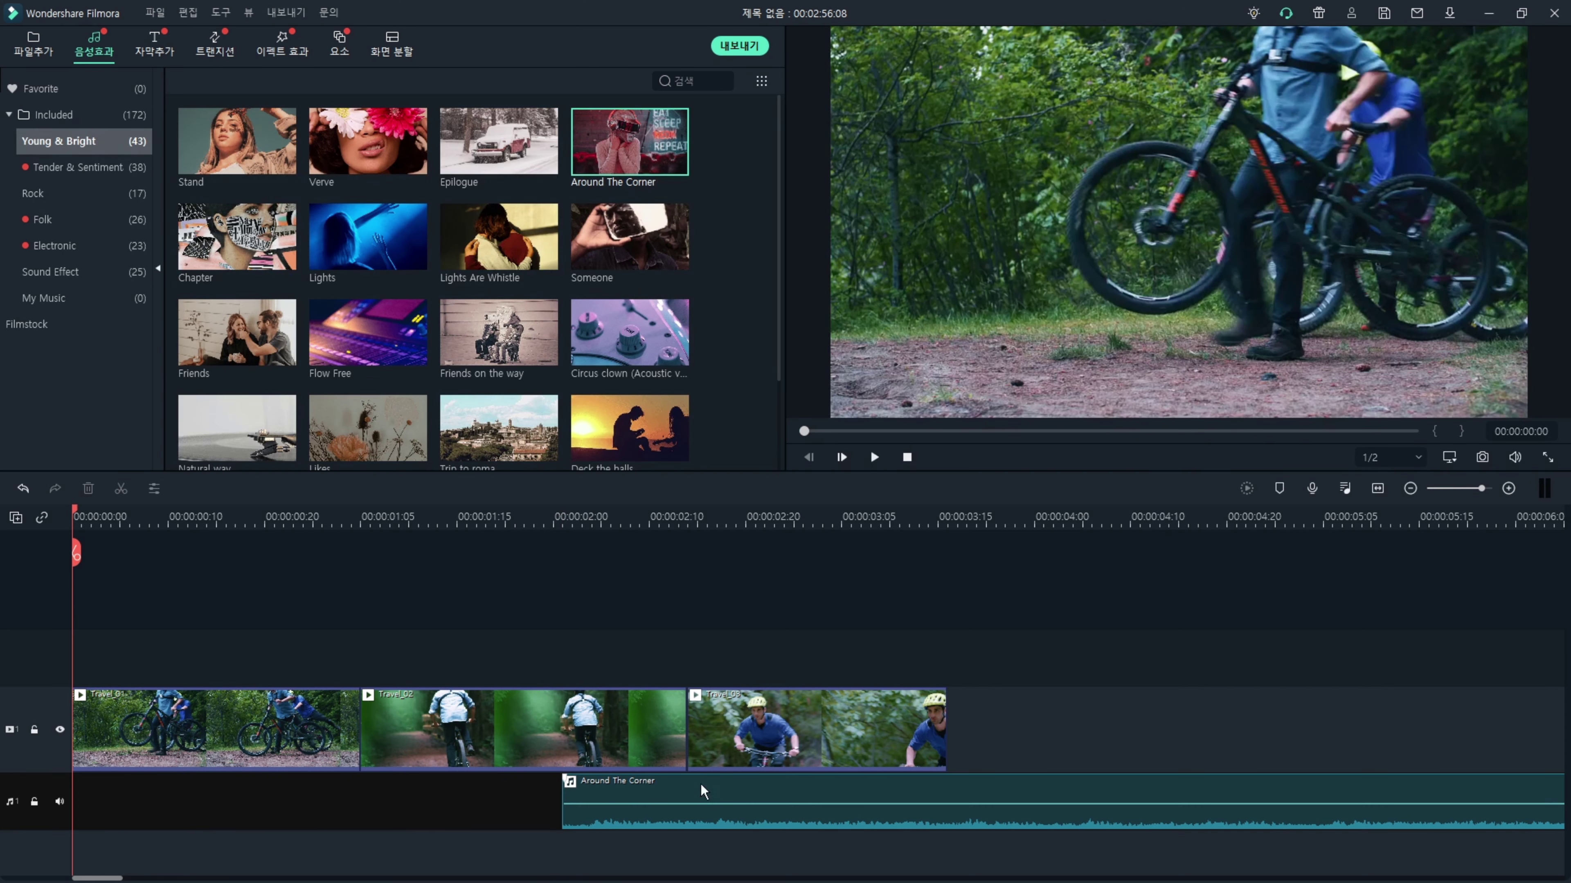
Move the remaining Around The Corner audio to the start of the timeline and play the sequence.
{"action": "left_click_drag", "start_coordinate": [975, 792], "coordinate": [411, 787]}
{"action": "mouse_move", "coordinate": [737, 804]}
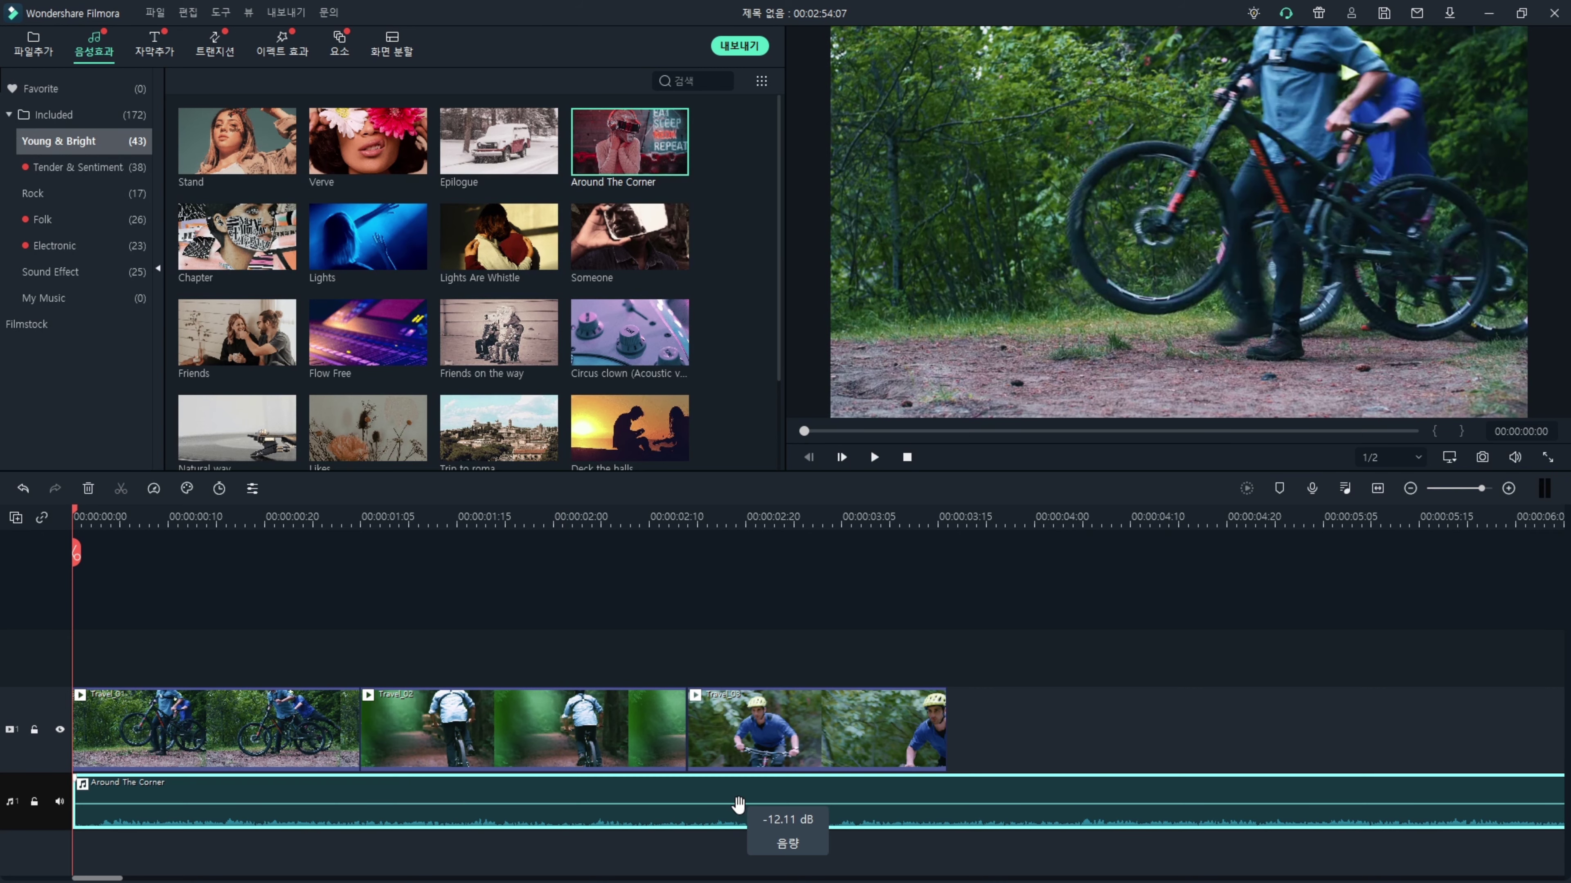
{"action": "key", "text": "space"}
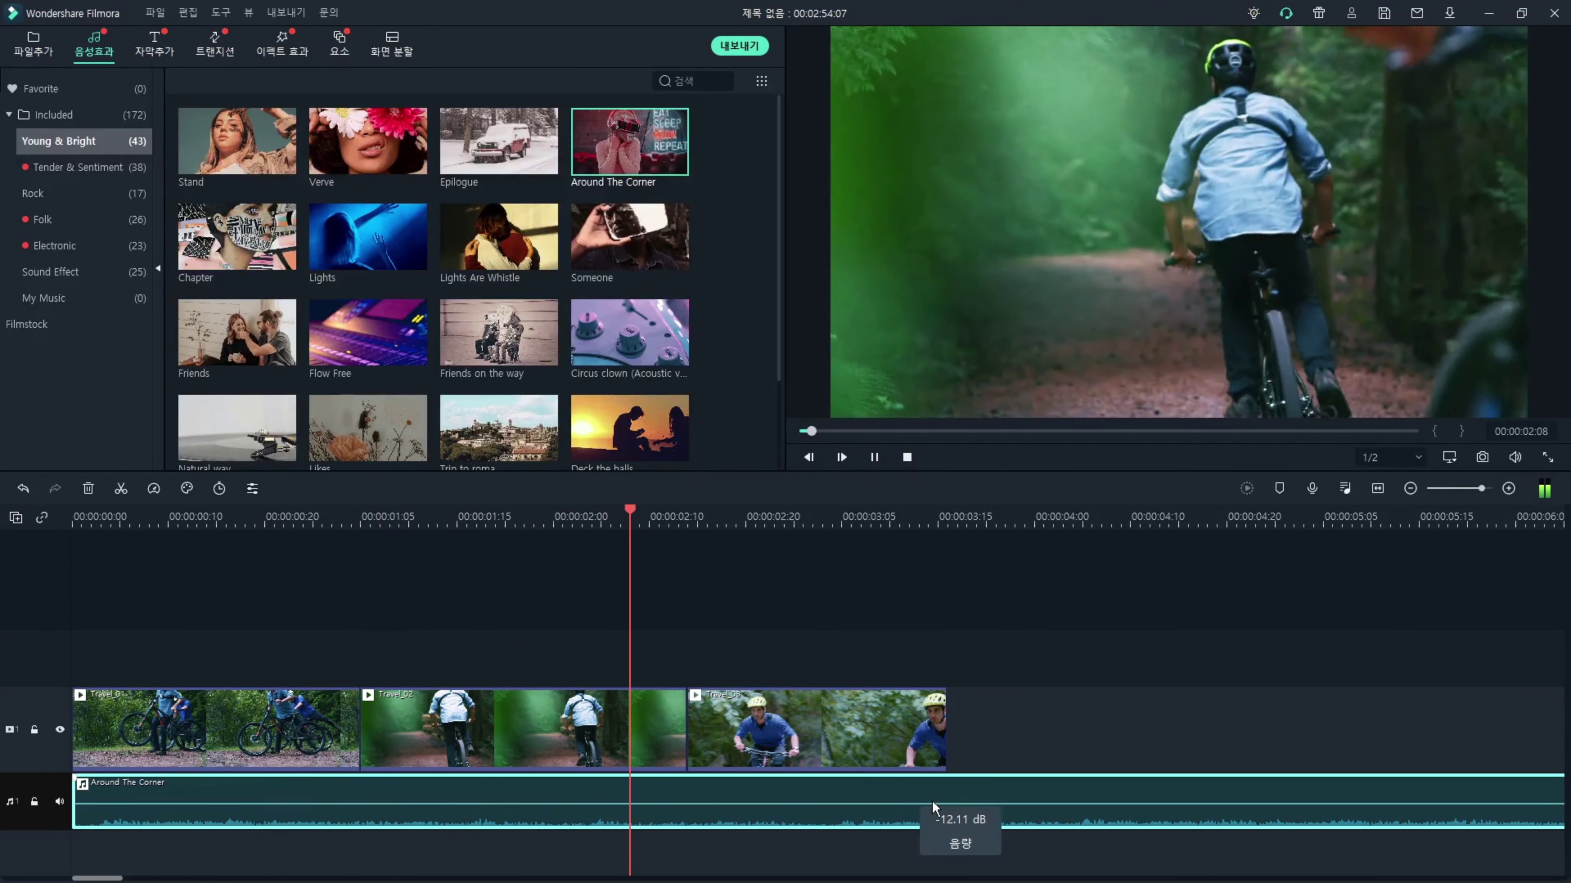
Split the Around The Corner audio at the end of the video clips, 00:00:03:16, and delete the part after it.
{"action": "key", "text": "space"}
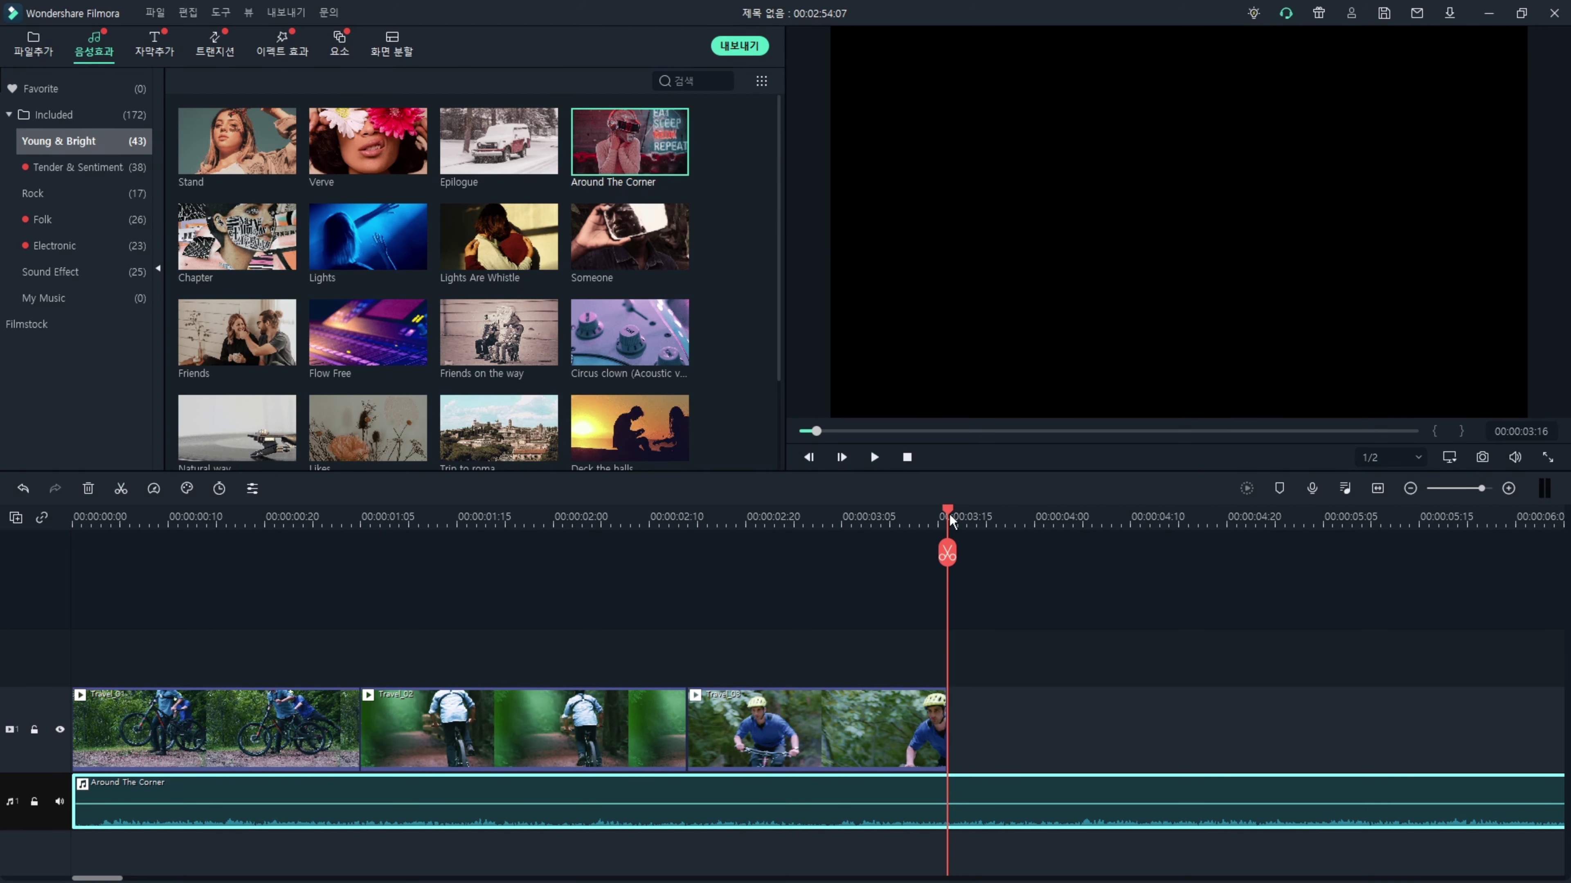
{"action": "left_click", "coordinate": [755, 515]}
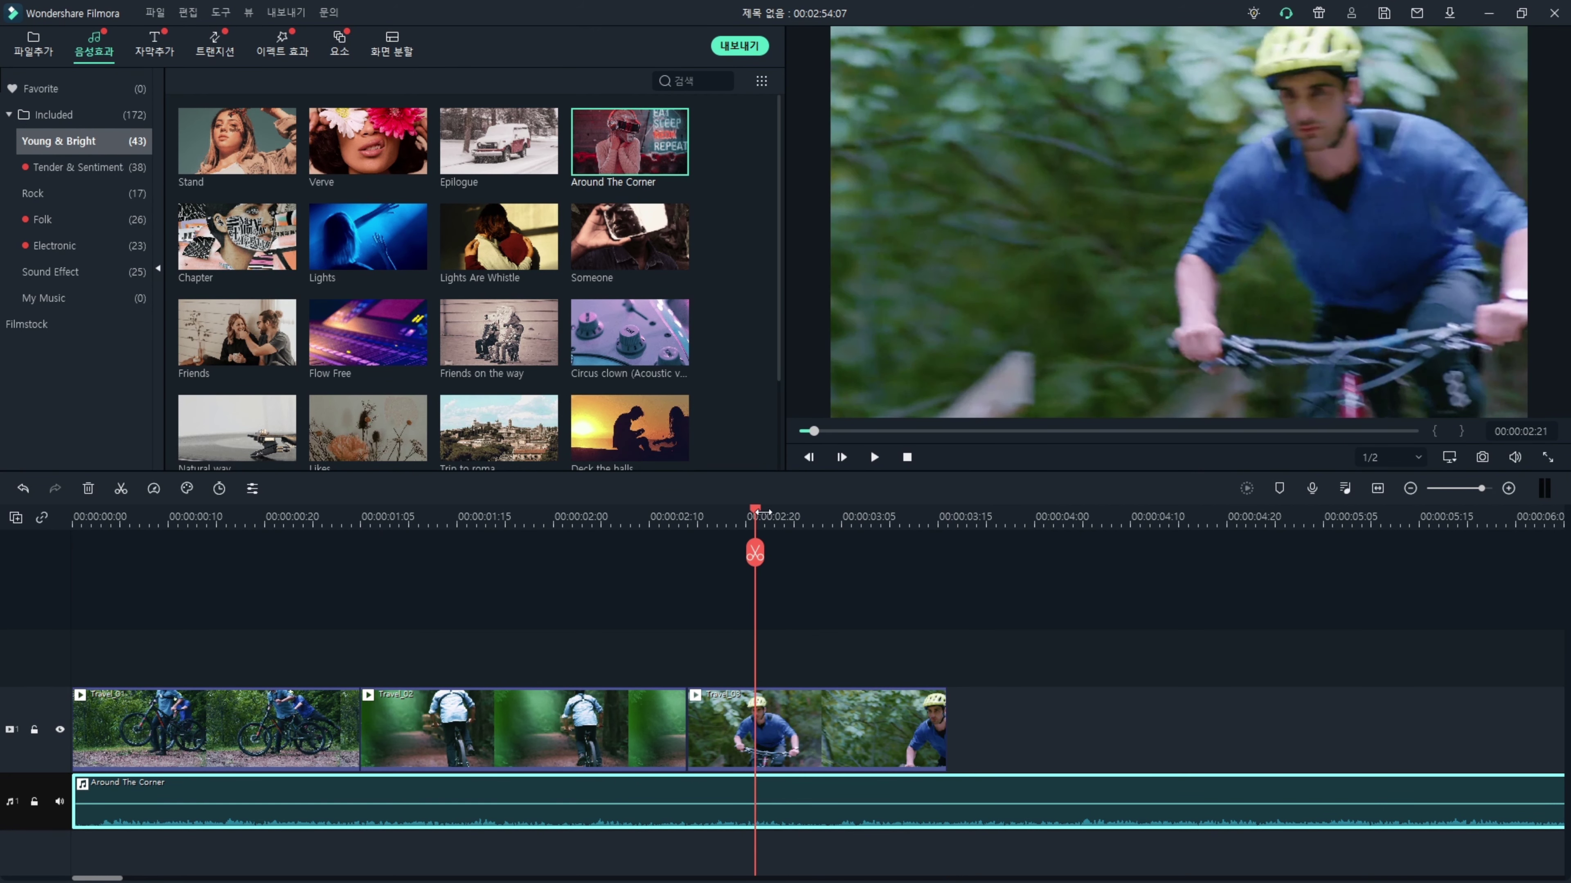
{"action": "left_click_drag", "start_coordinate": [753, 507], "coordinate": [946, 526]}
{"action": "scroll", "coordinate": [715, 538], "scroll_direction": "down", "scroll_amount": 3}
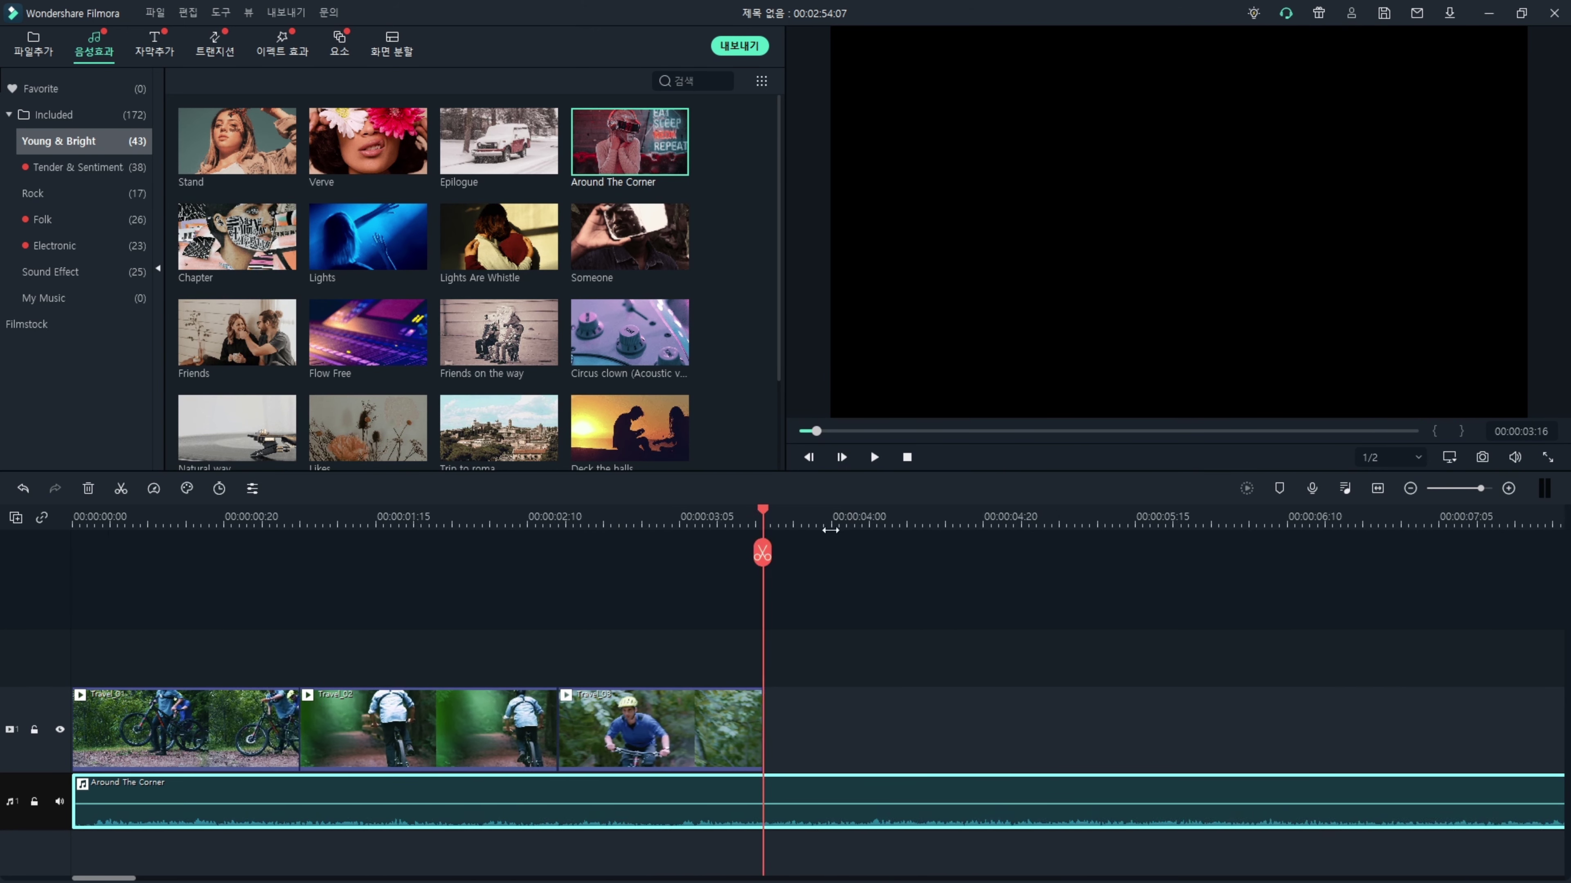
{"action": "scroll", "coordinate": [715, 537], "scroll_direction": "down", "scroll_amount": 5}
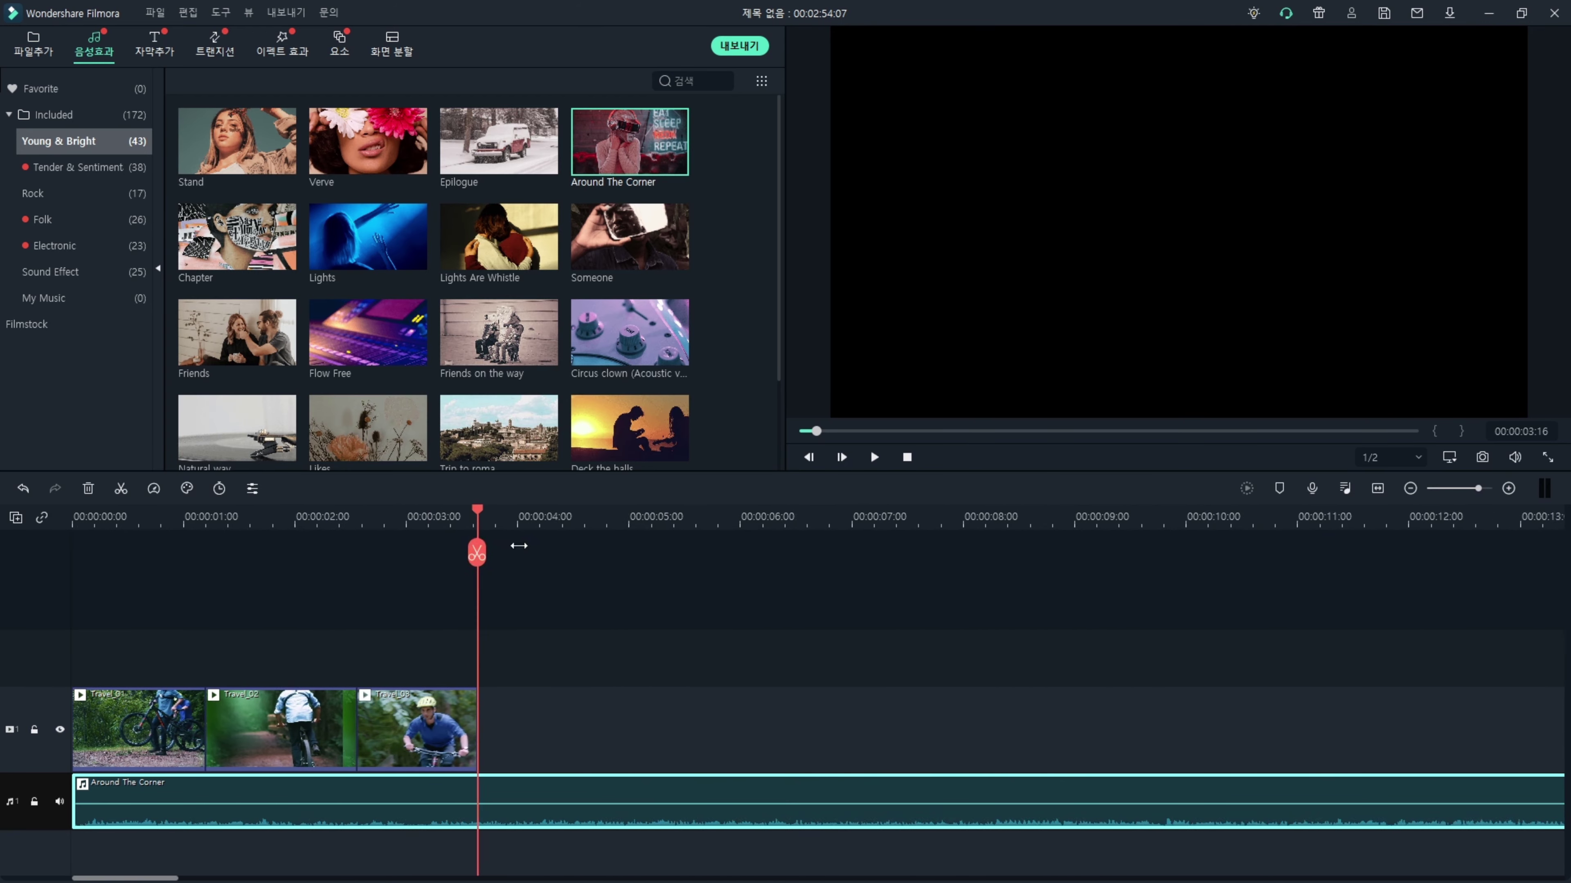
{"action": "scroll", "coordinate": [433, 541], "scroll_direction": "down", "scroll_amount": 1}
{"action": "scroll", "coordinate": [488, 536], "scroll_direction": "down", "scroll_amount": 3}
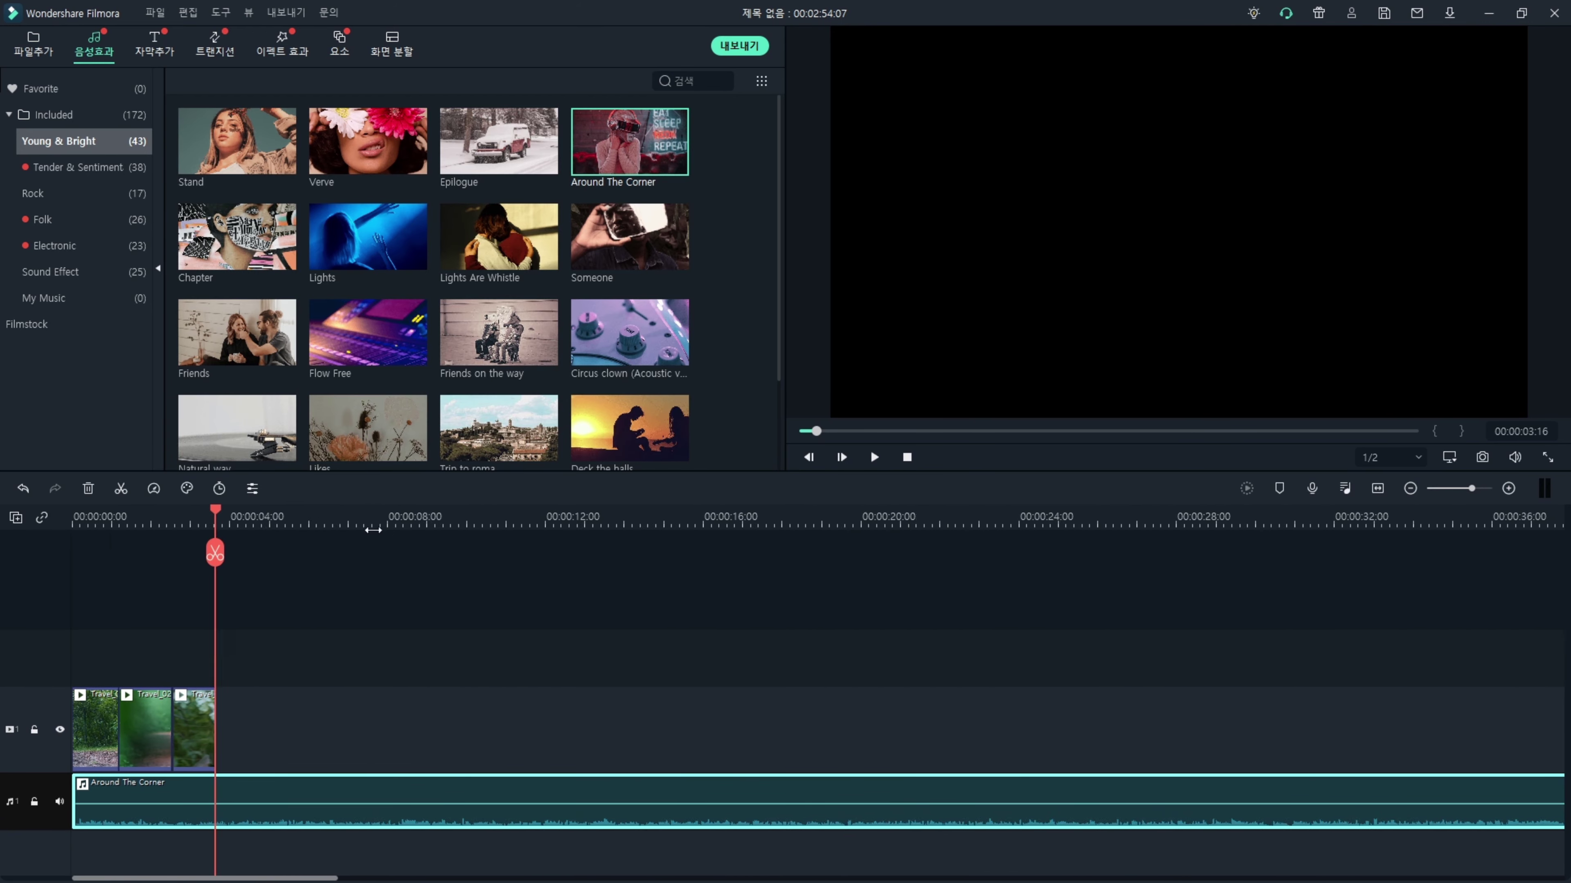
{"action": "scroll", "coordinate": [517, 539], "scroll_direction": "down", "scroll_amount": 3}
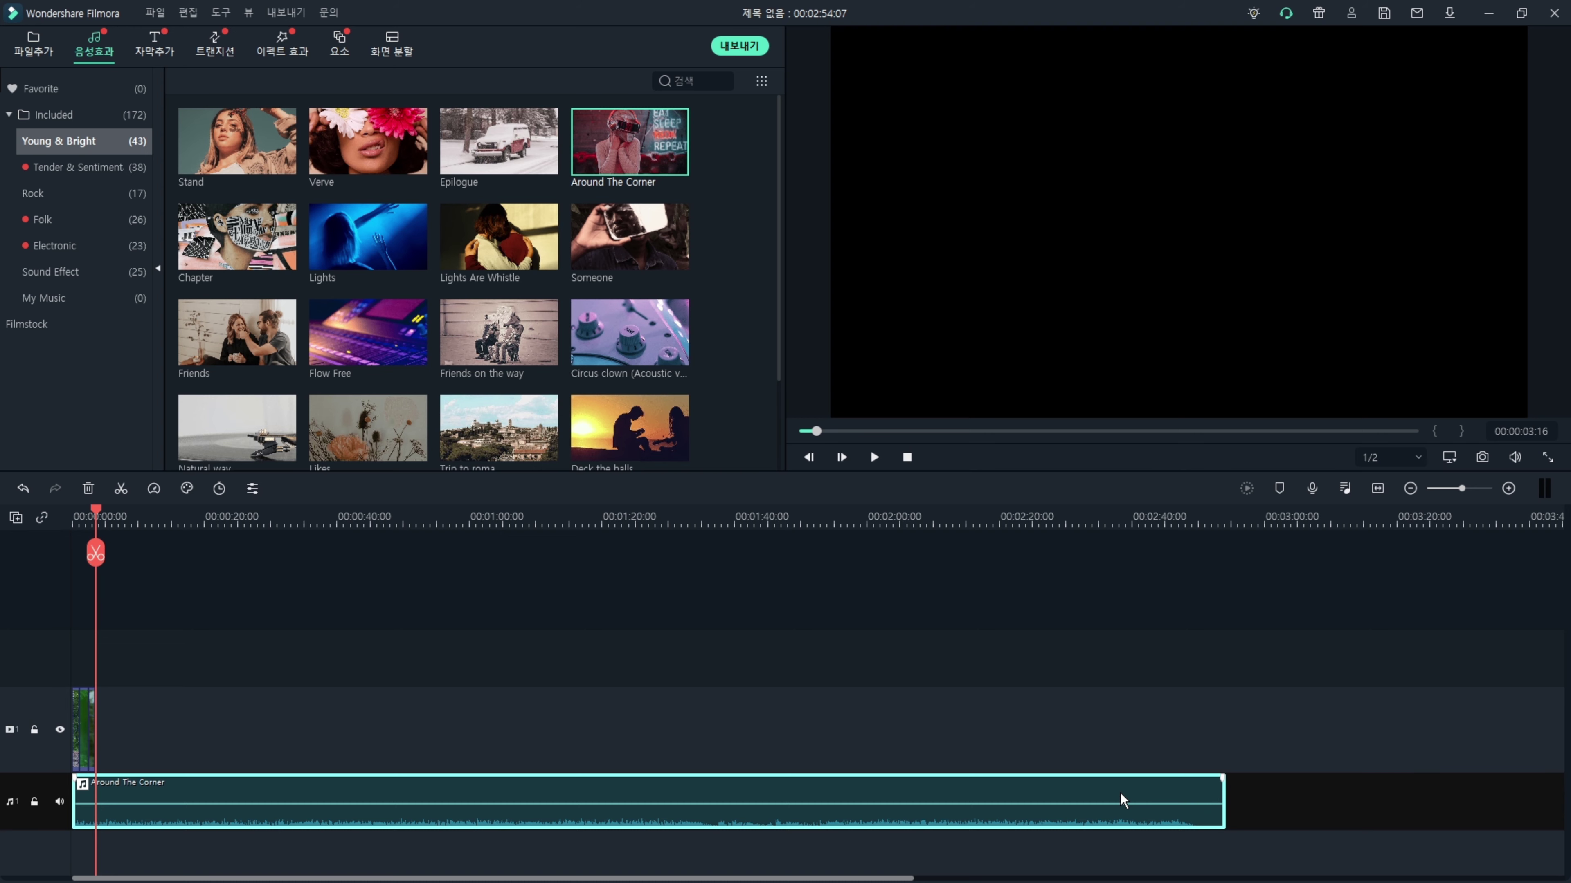
{"action": "scroll", "coordinate": [109, 515], "scroll_direction": "up", "scroll_amount": 5}
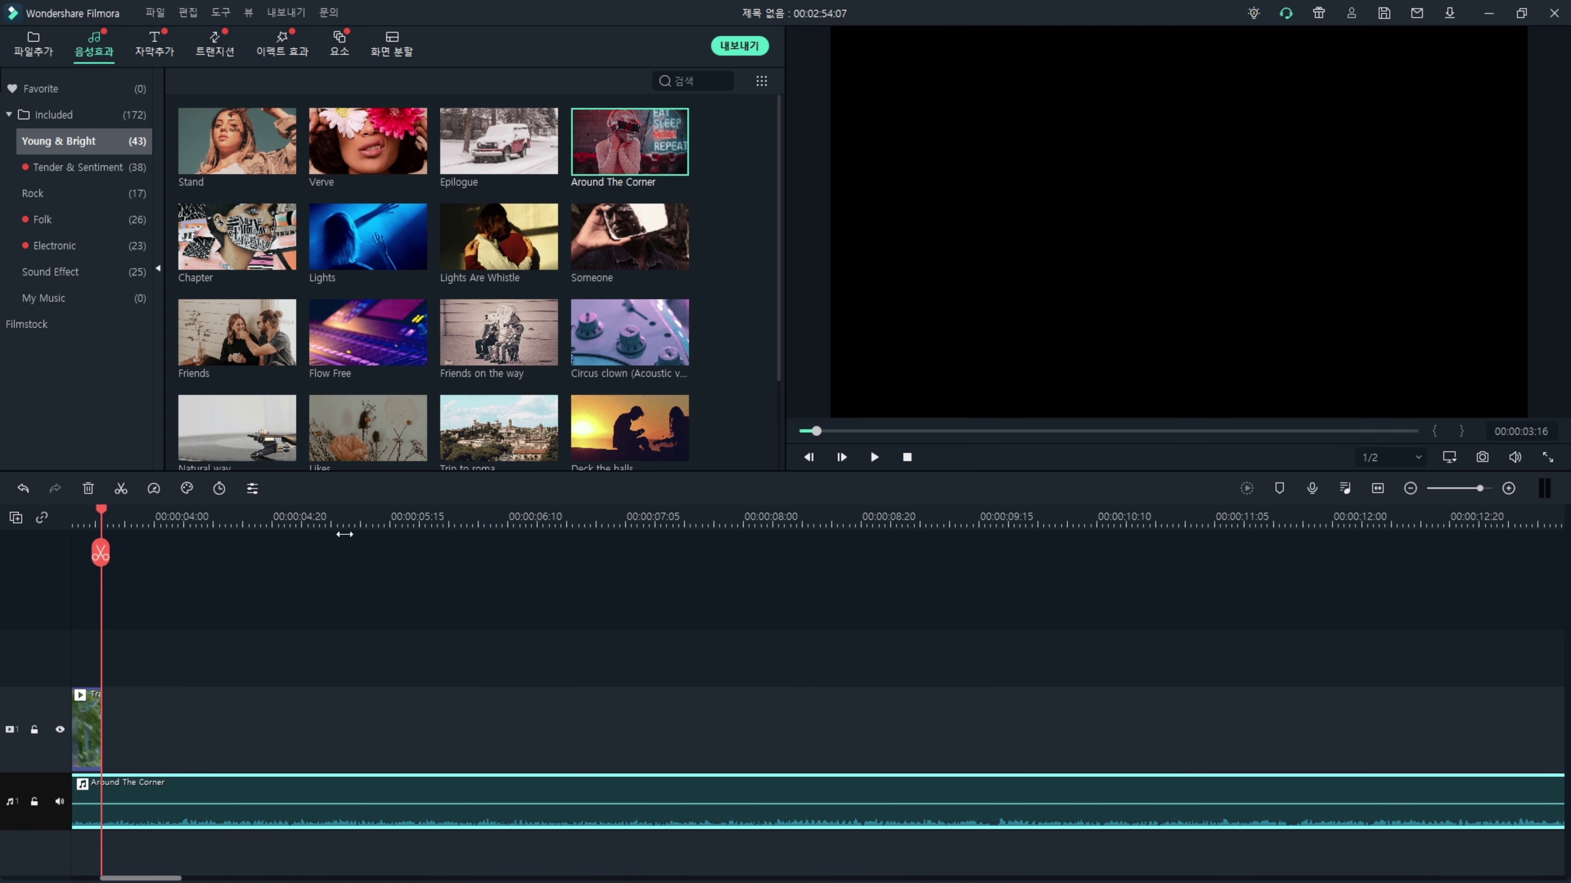
{"action": "left_click_drag", "start_coordinate": [104, 509], "coordinate": [610, 553]}
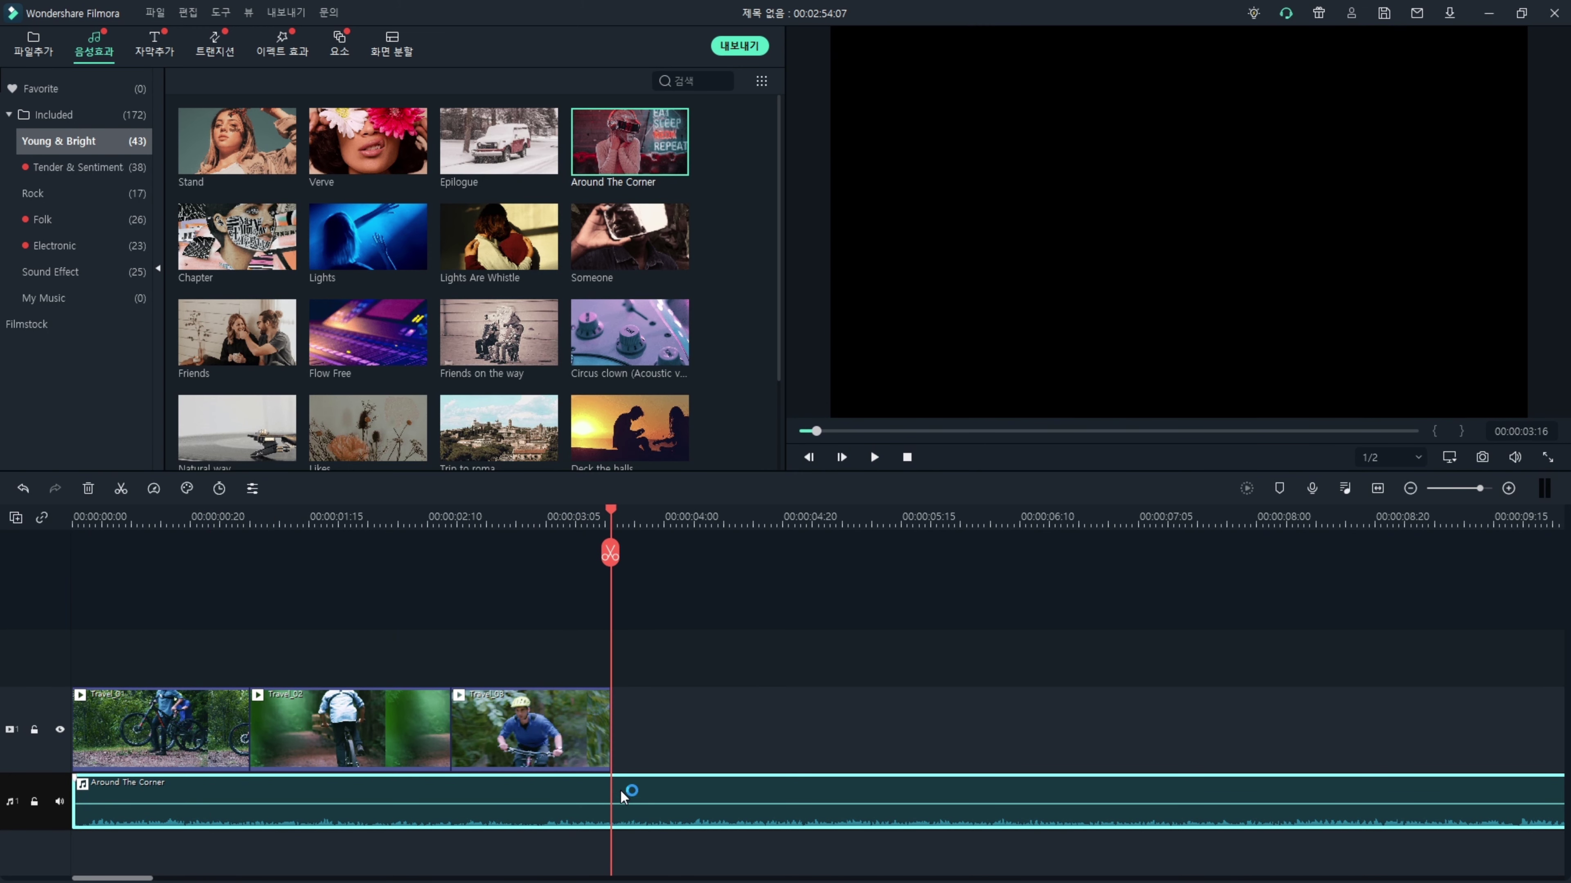
{"action": "left_click", "coordinate": [610, 553]}
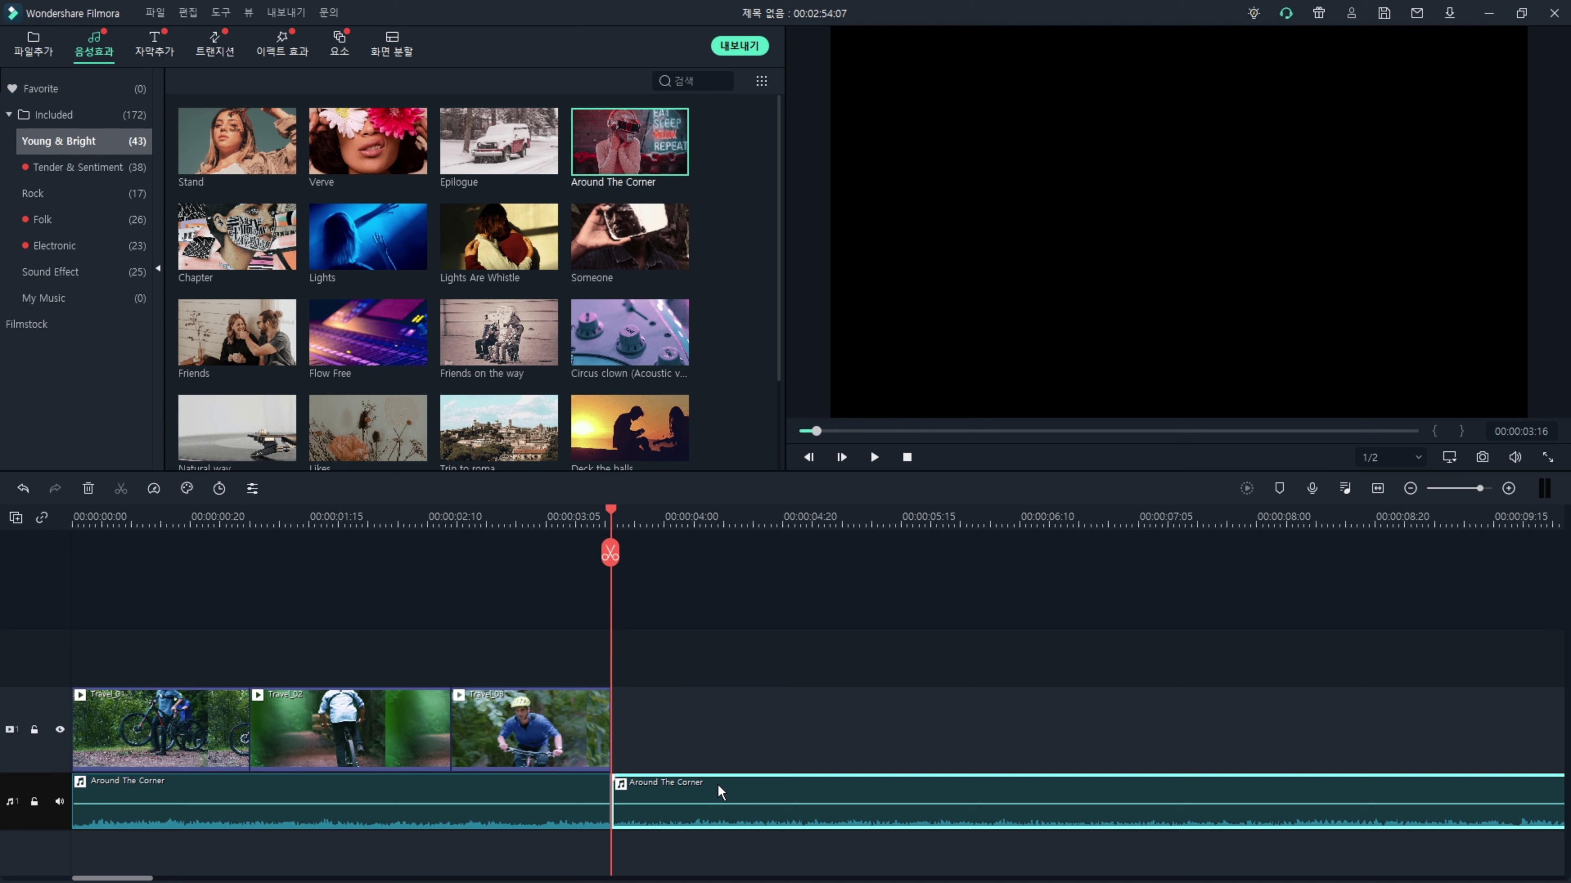
{"action": "key", "text": "Delete"}
Play the trimmed sequence with its music, then return the playhead to 00:00:00:09.
{"action": "left_click_drag", "start_coordinate": [179, 517], "coordinate": [126, 517]}
{"action": "key", "text": "space"}
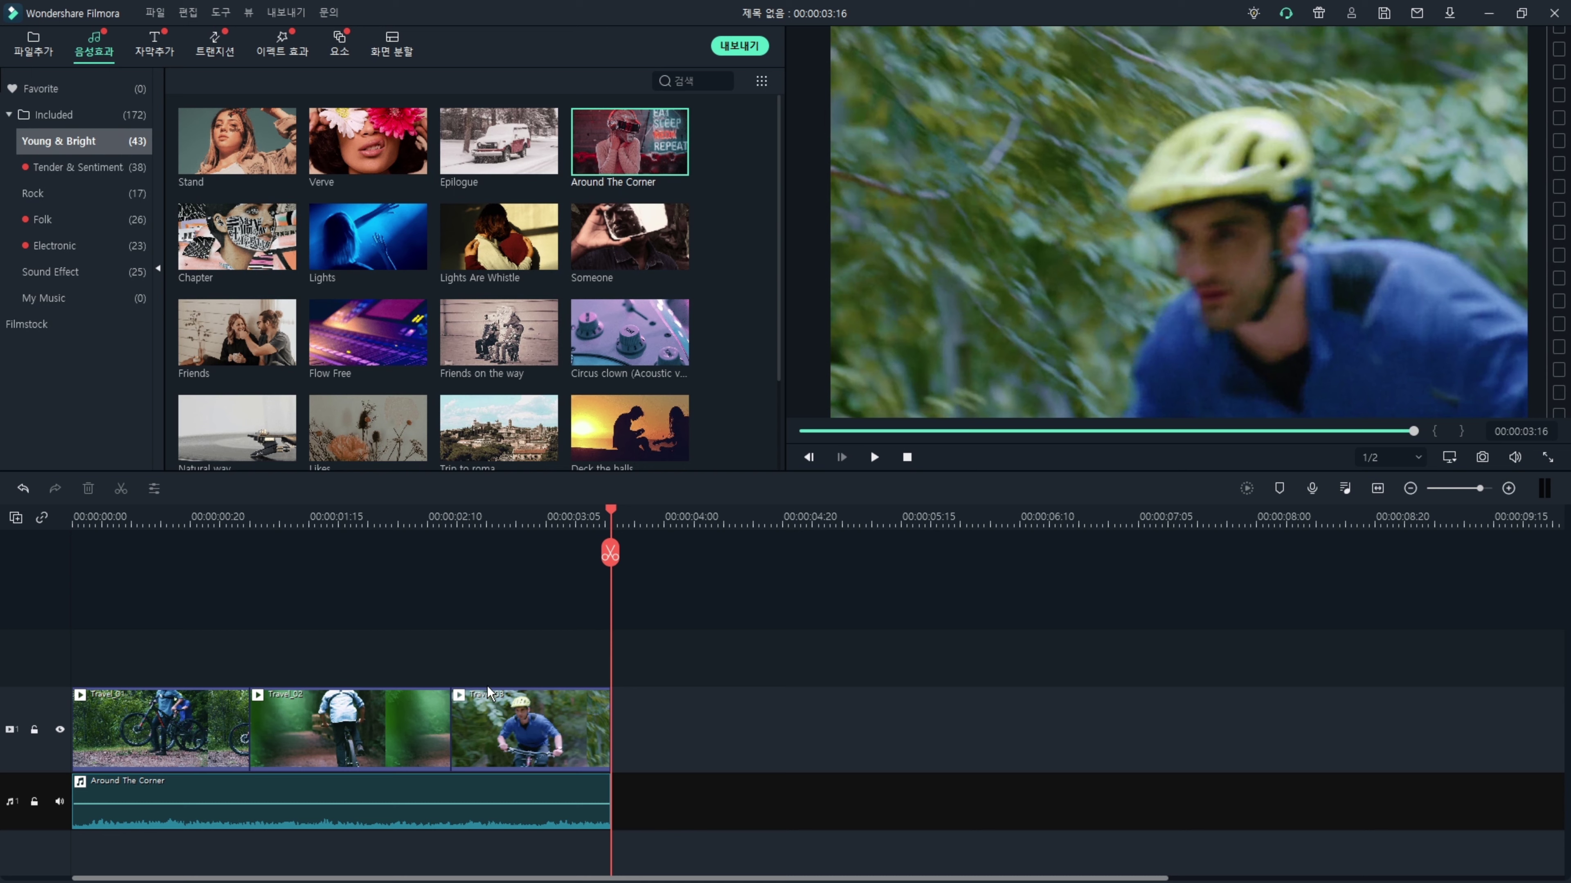
{"action": "left_click", "coordinate": [126, 519]}
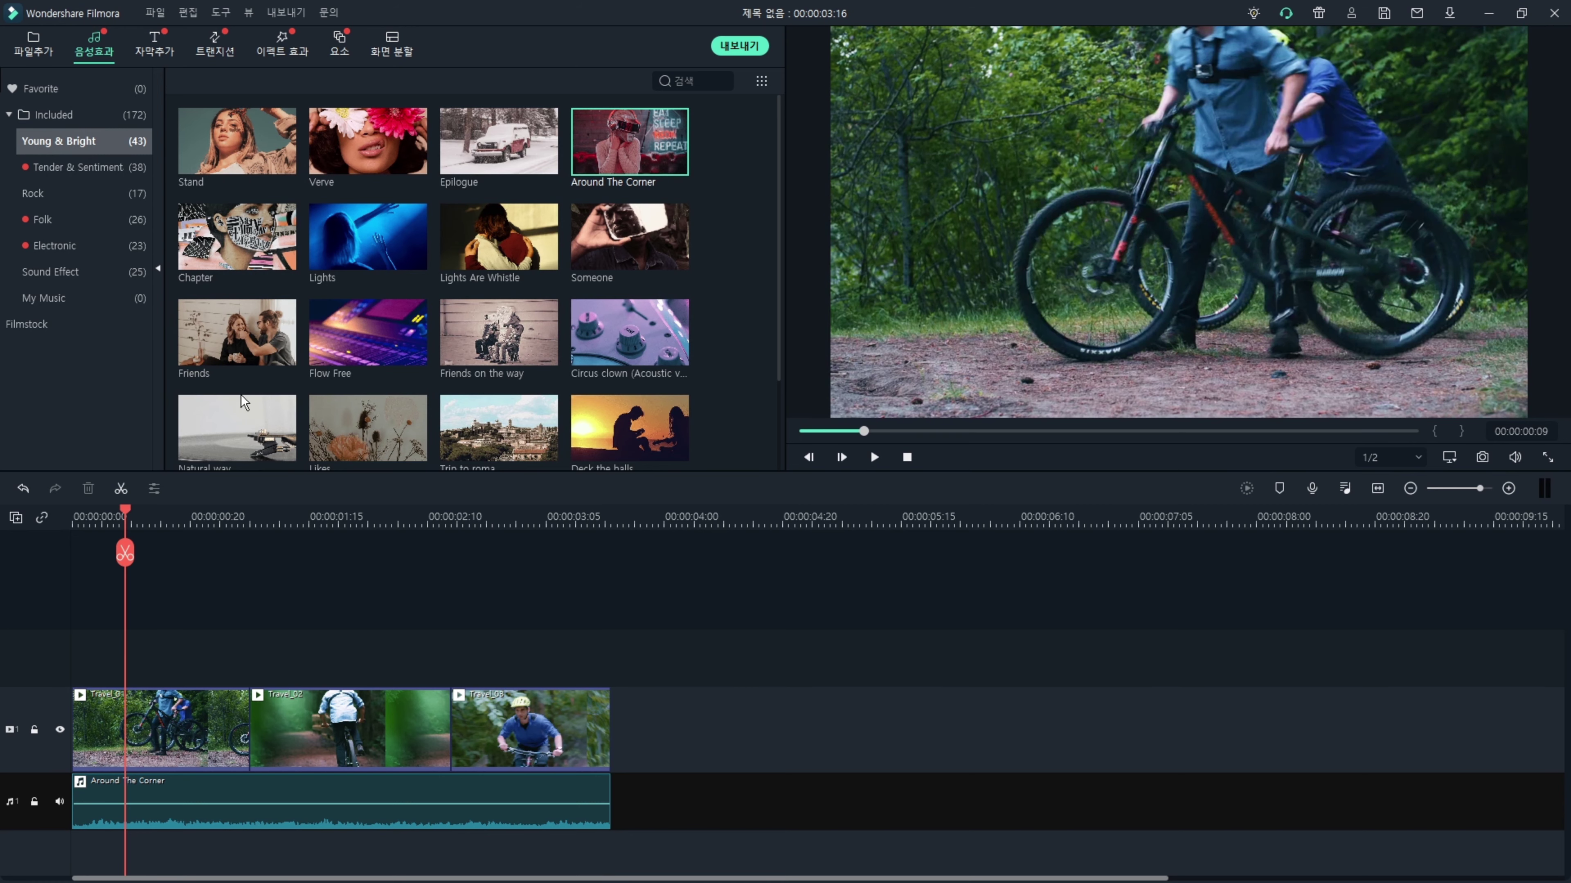
Add the 텍스트 6 title on the track above the clips and align it with the start of the timeline.
{"action": "left_click", "coordinate": [155, 48]}
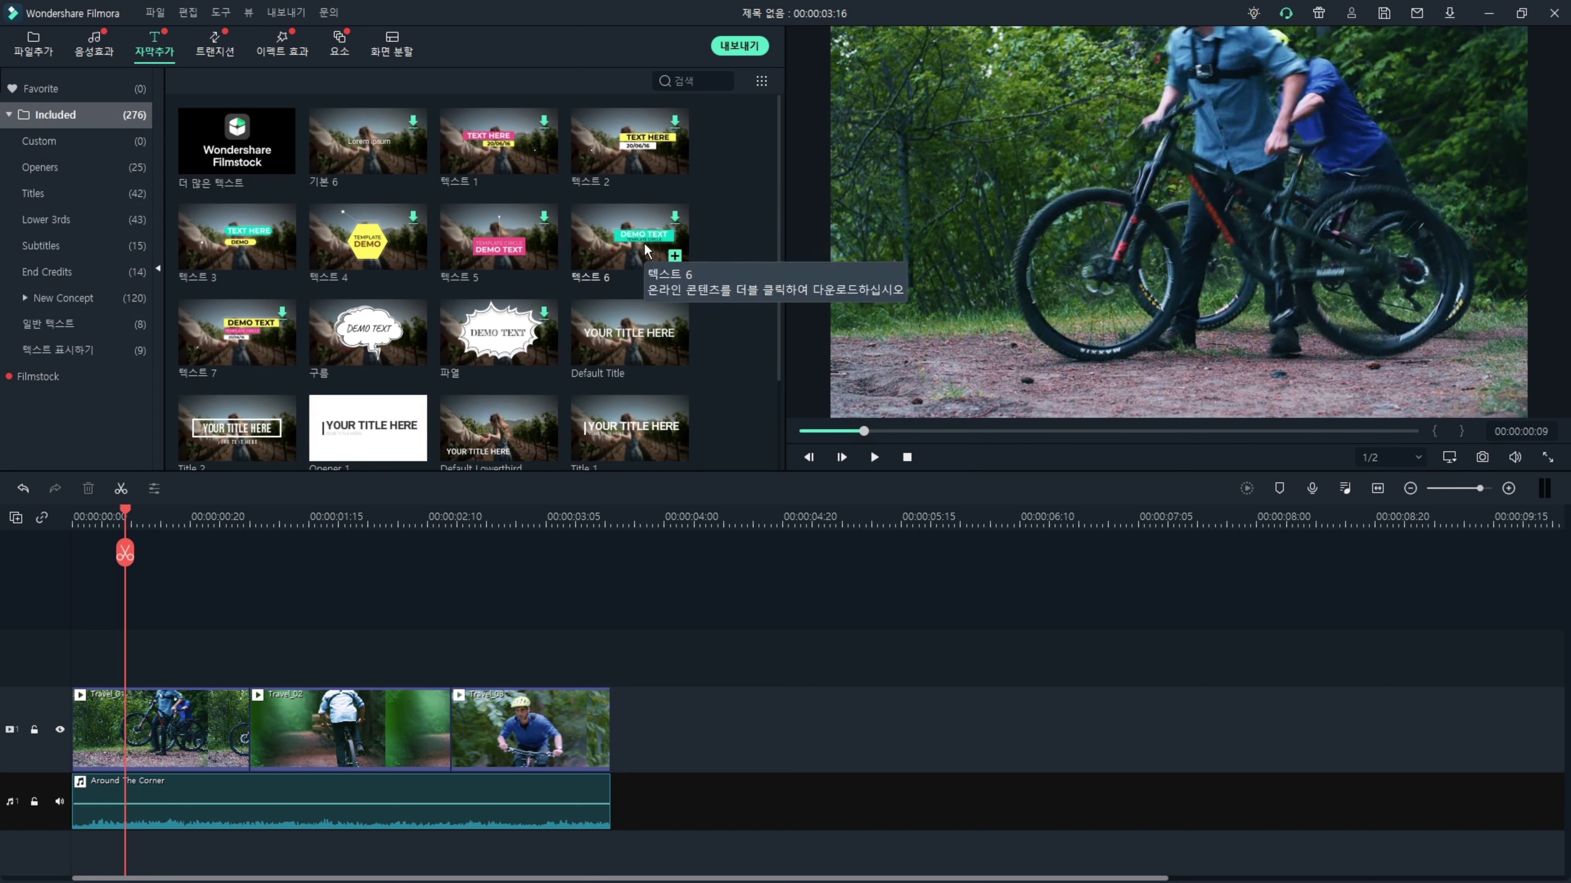
{"action": "left_click_drag", "start_coordinate": [645, 243], "coordinate": [88, 647]}
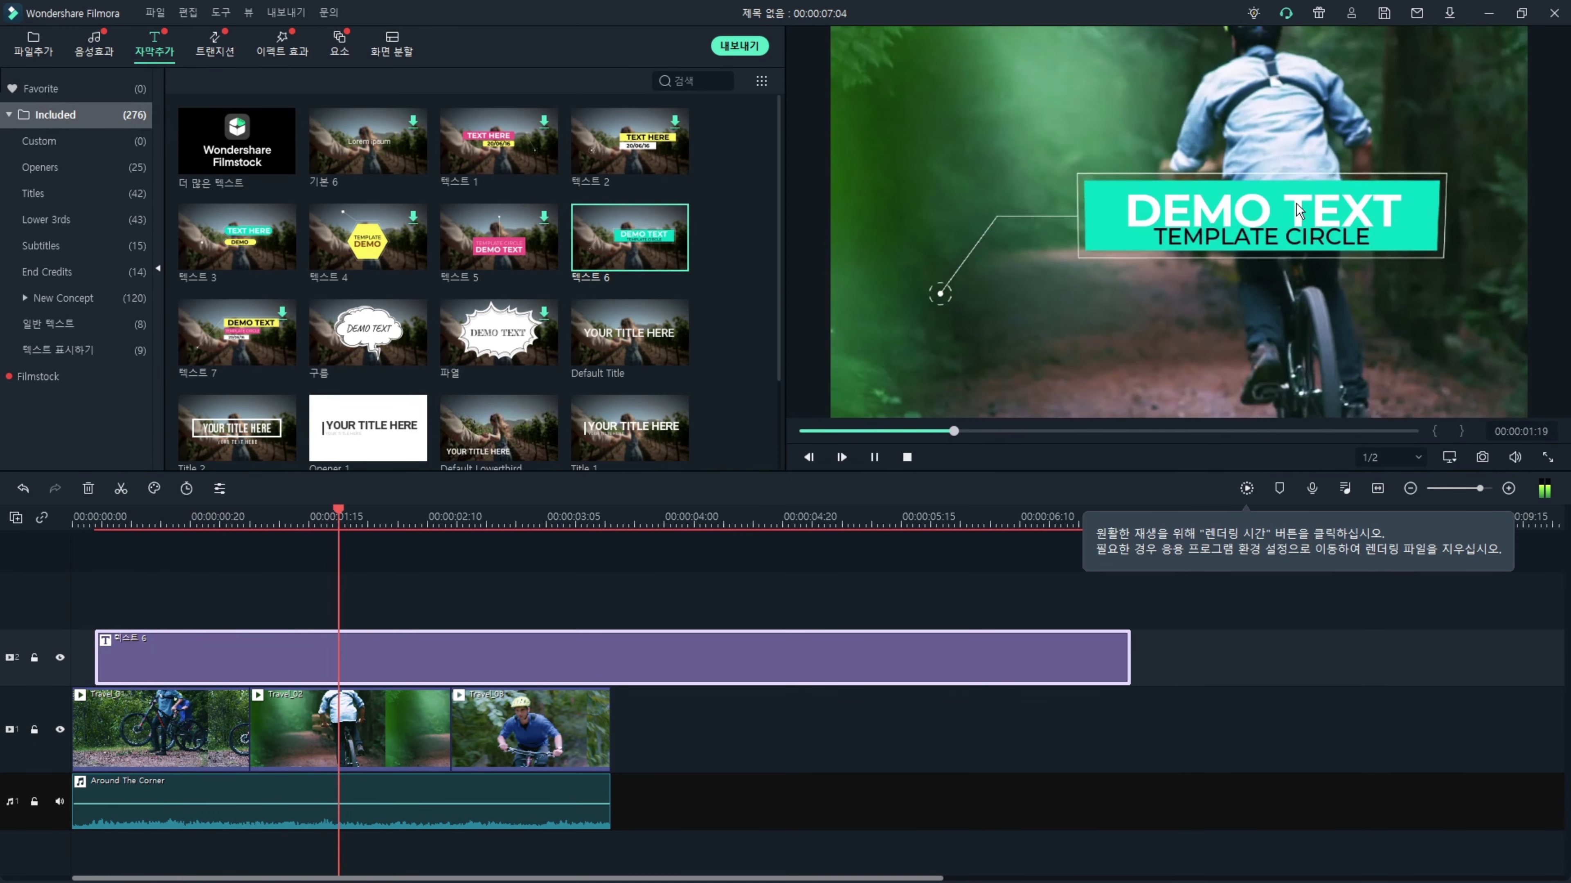
{"action": "key", "text": "space"}
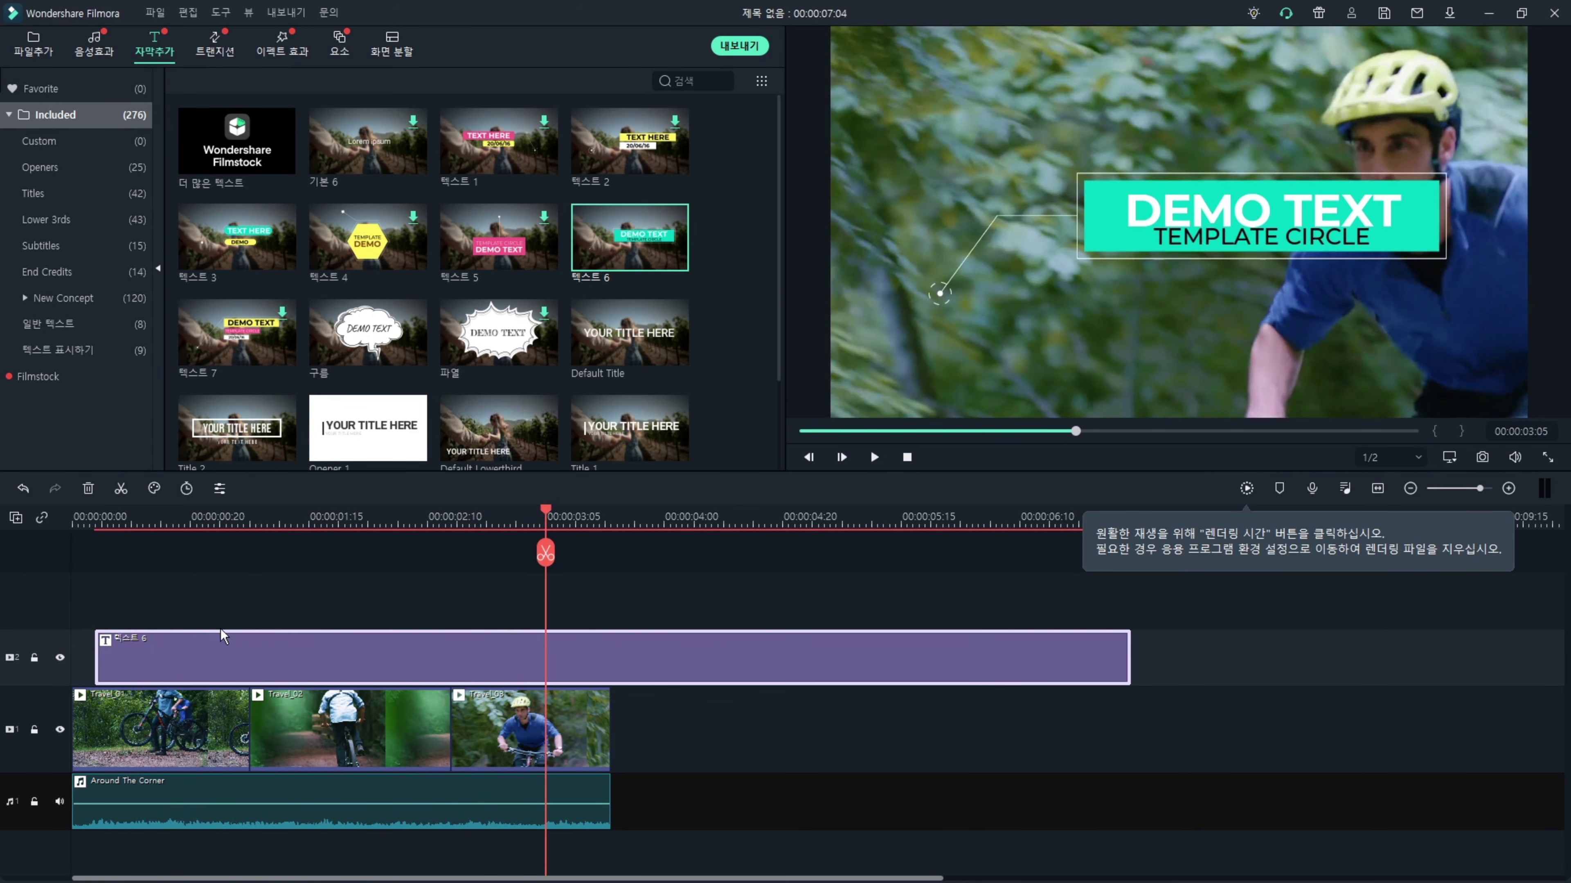
{"action": "left_click_drag", "start_coordinate": [425, 652], "coordinate": [402, 652]}
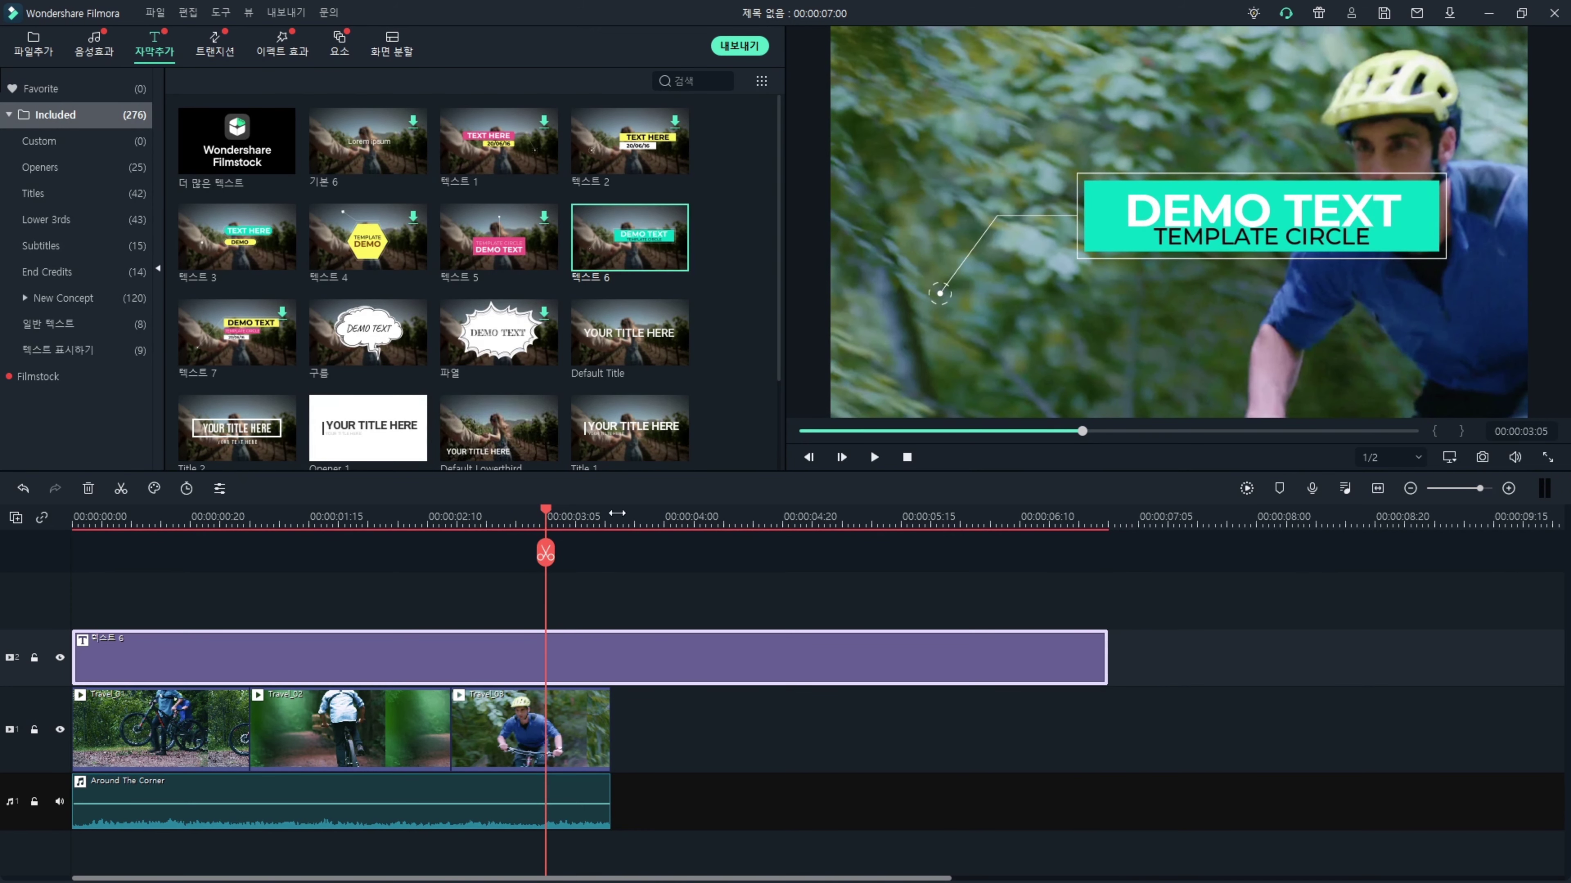
Split the title clip at 00:00:03:16, where the video ends, and delete the part after it.
{"action": "mouse_move", "coordinate": [614, 519]}
{"action": "left_mouse_down"}
{"action": "mouse_move", "coordinate": [572, 520]}
{"action": "mouse_move", "coordinate": [611, 519]}
{"action": "left_mouse_up"}
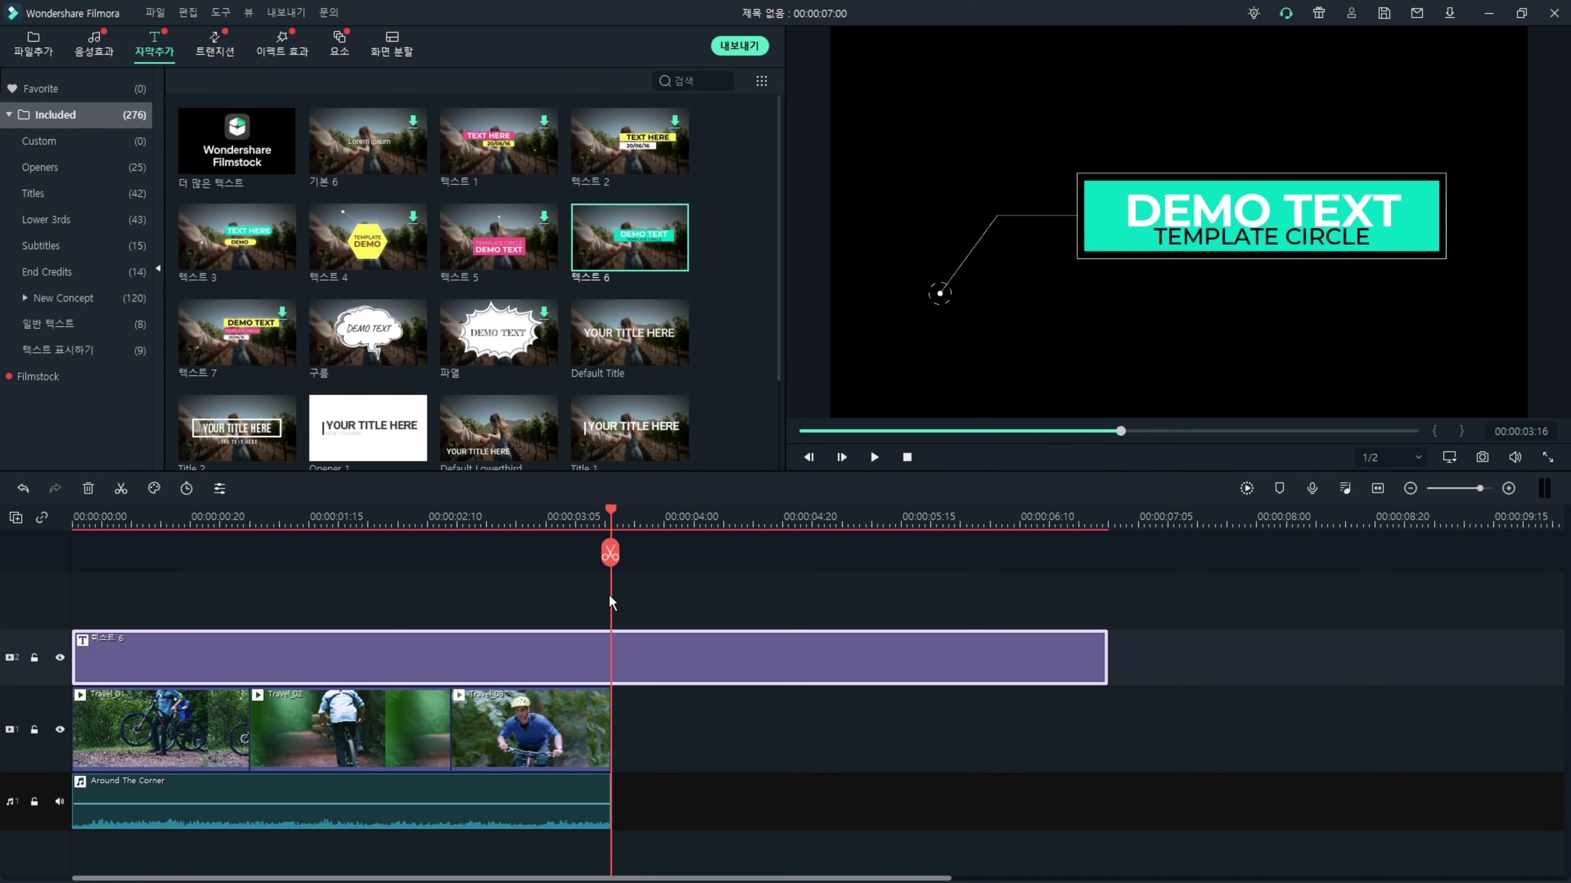
{"action": "left_click", "coordinate": [609, 555]}
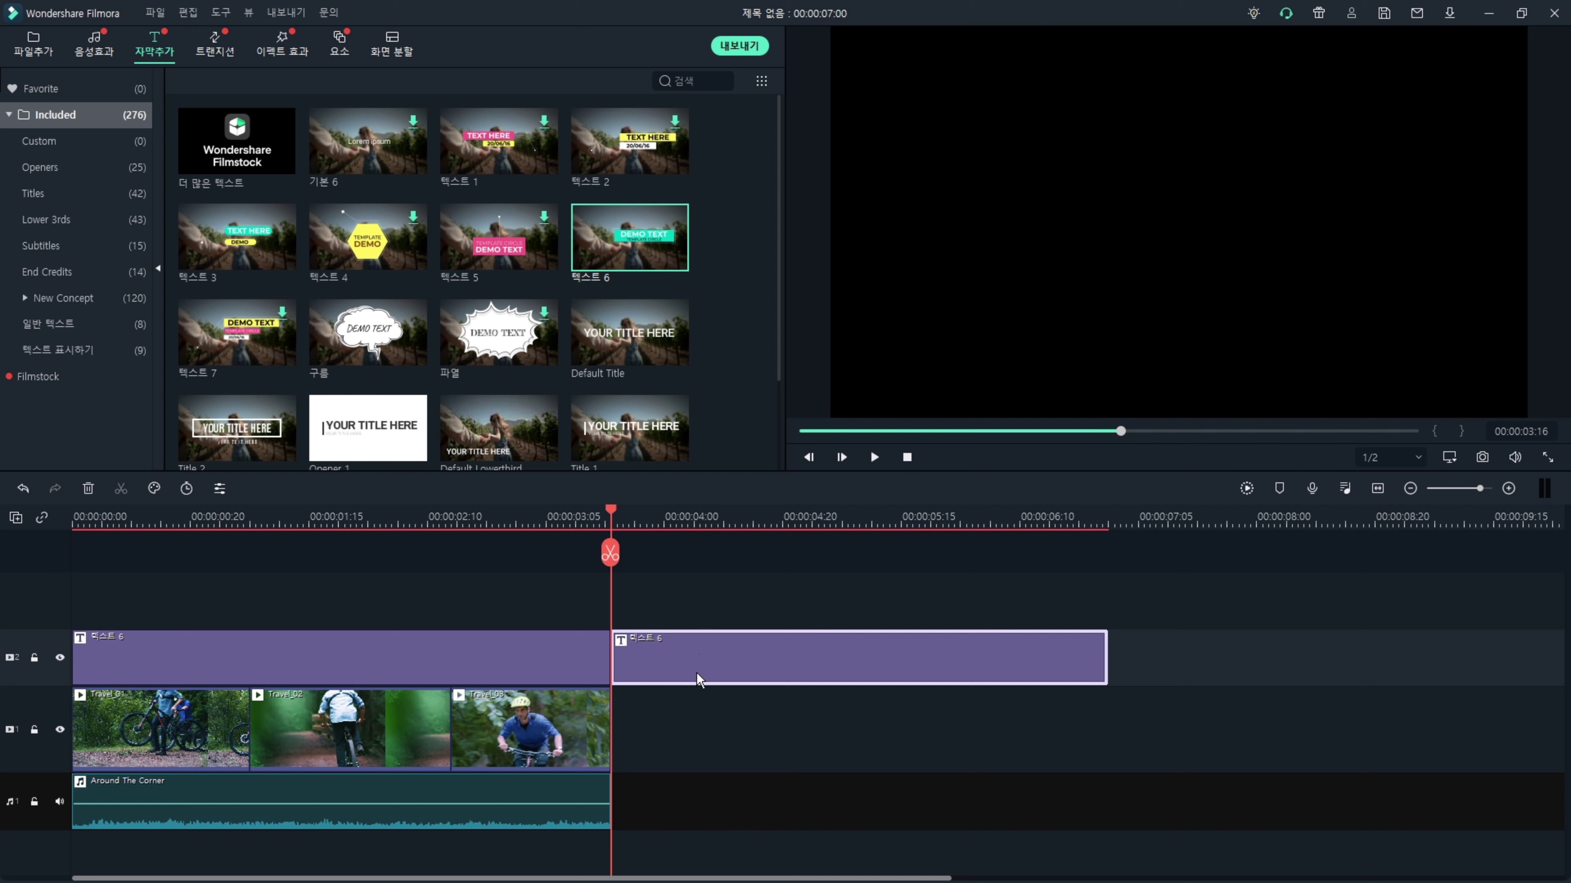
{"action": "right_click", "coordinate": [697, 654]}
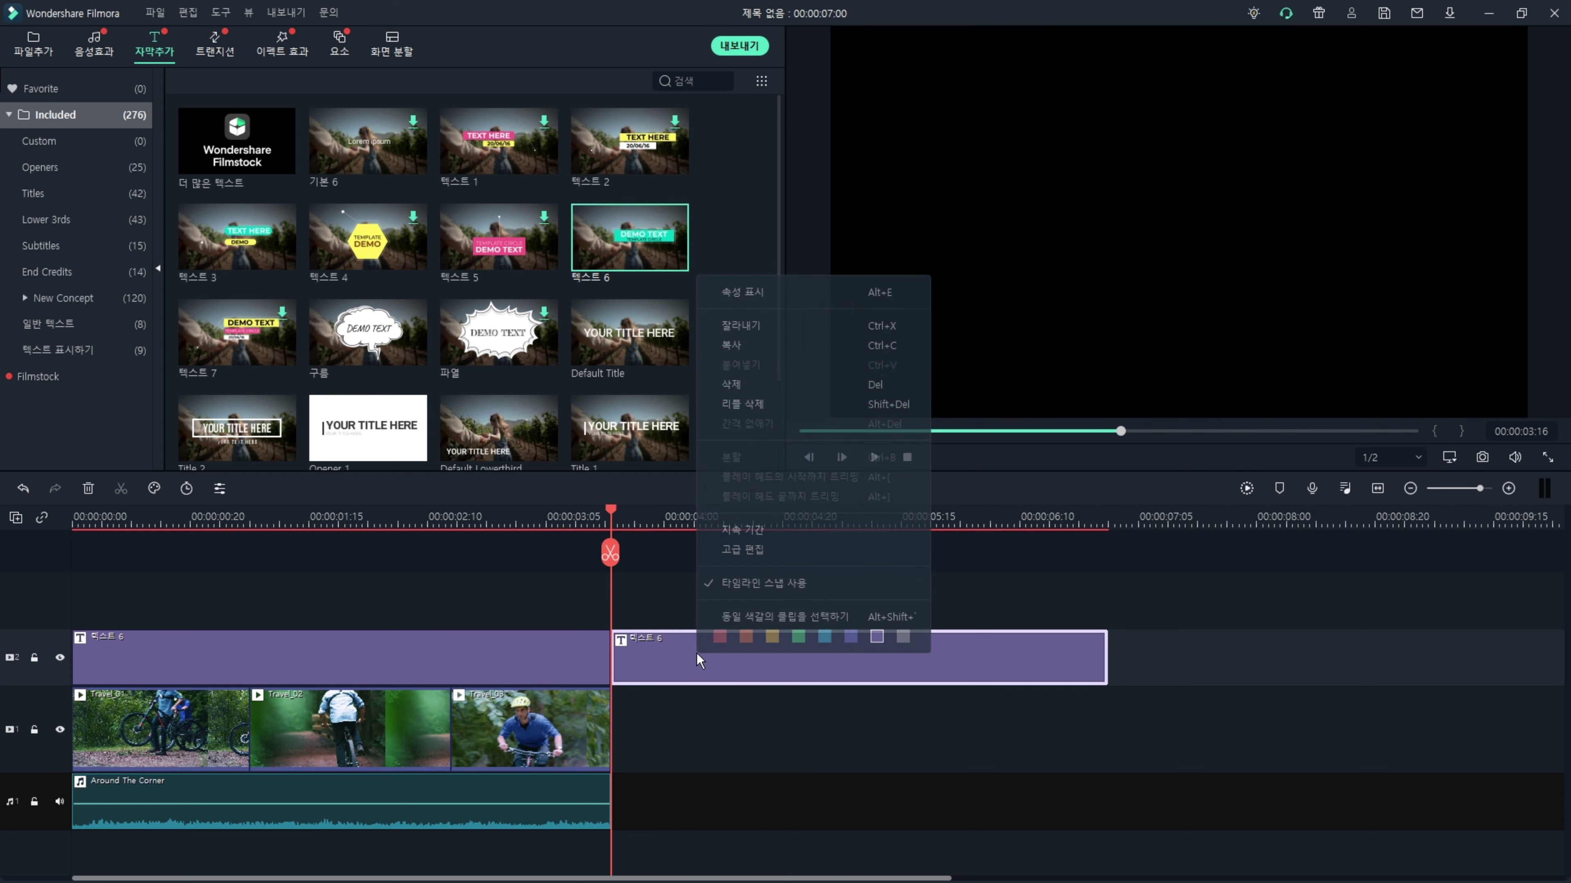
{"action": "left_click", "coordinate": [773, 388]}
Open the title for editing, scale its DEMO TEXT template to 69.57% and position it at X 163.0, Y 155.0.
{"action": "left_click", "coordinate": [226, 515]}
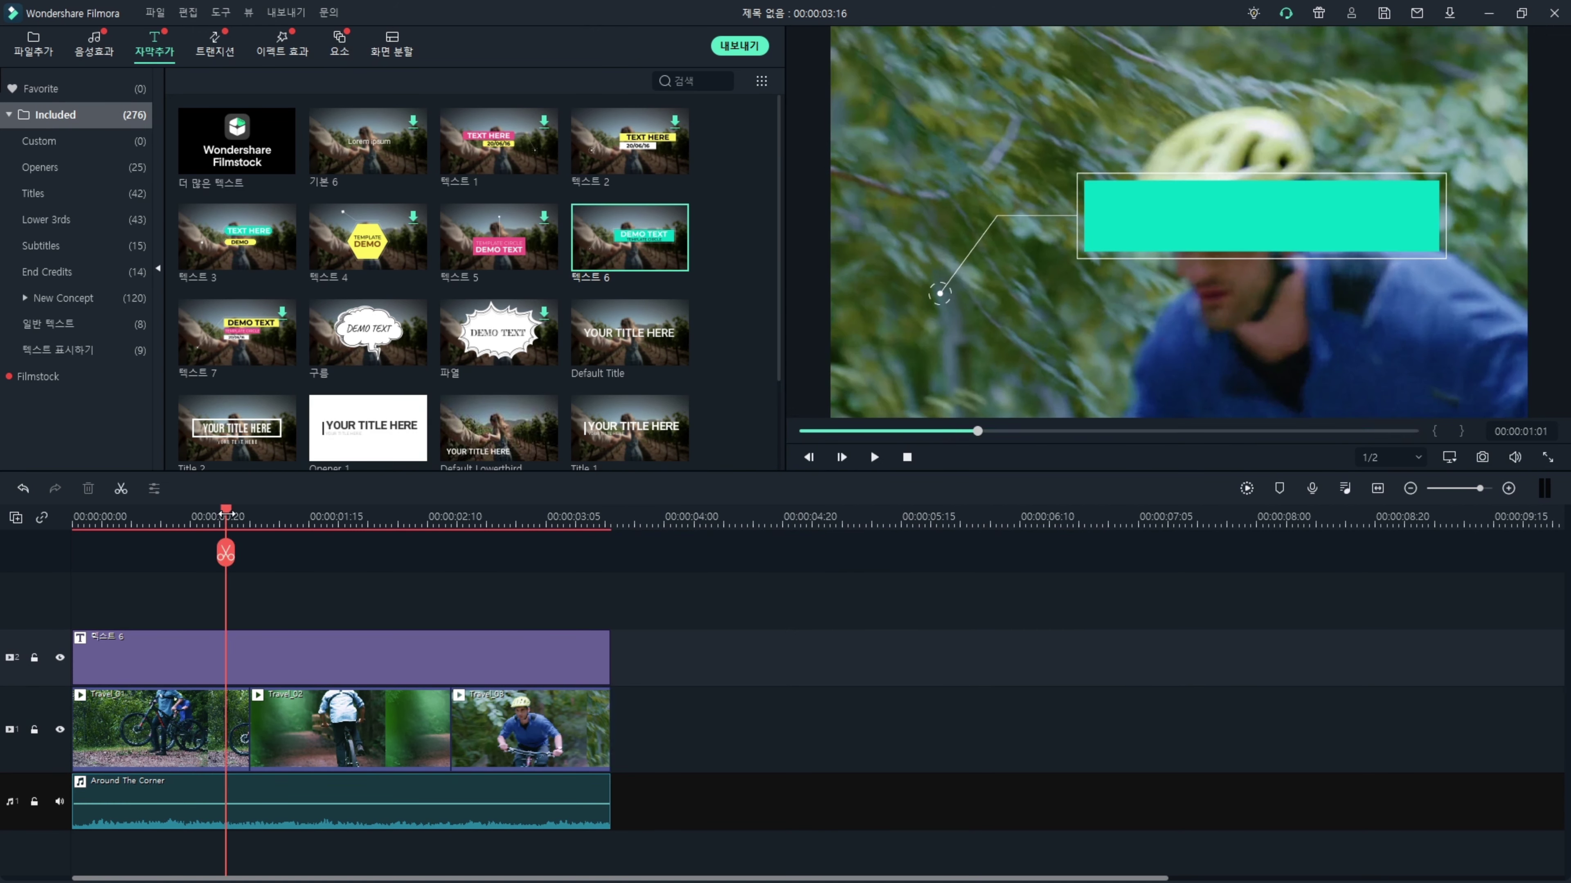
{"action": "left_click", "coordinate": [219, 650]}
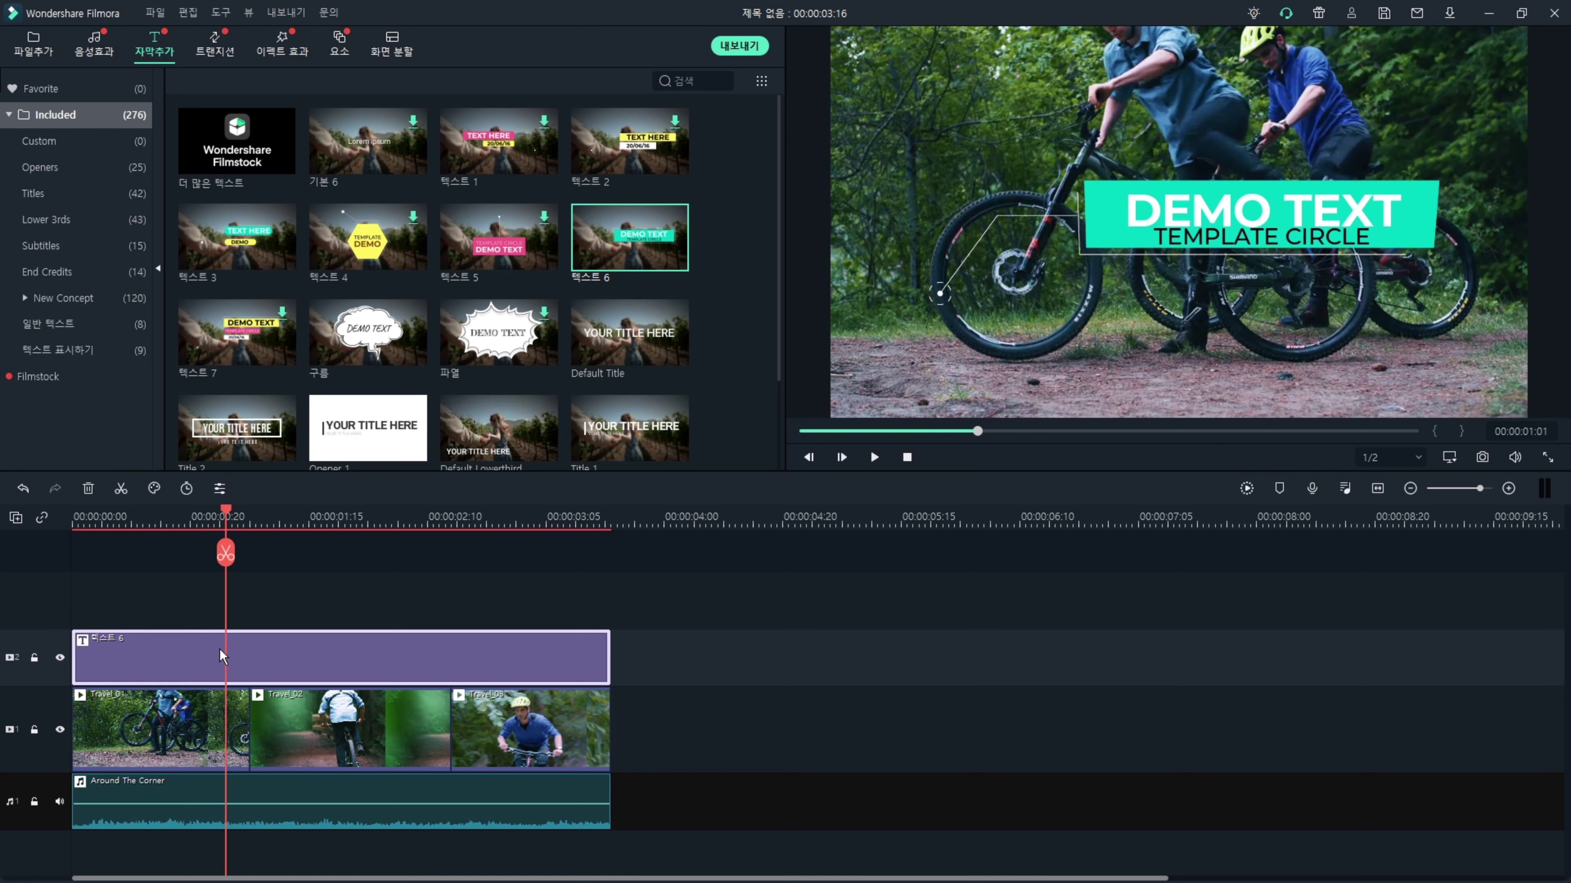
{"action": "double_click", "coordinate": [195, 655]}
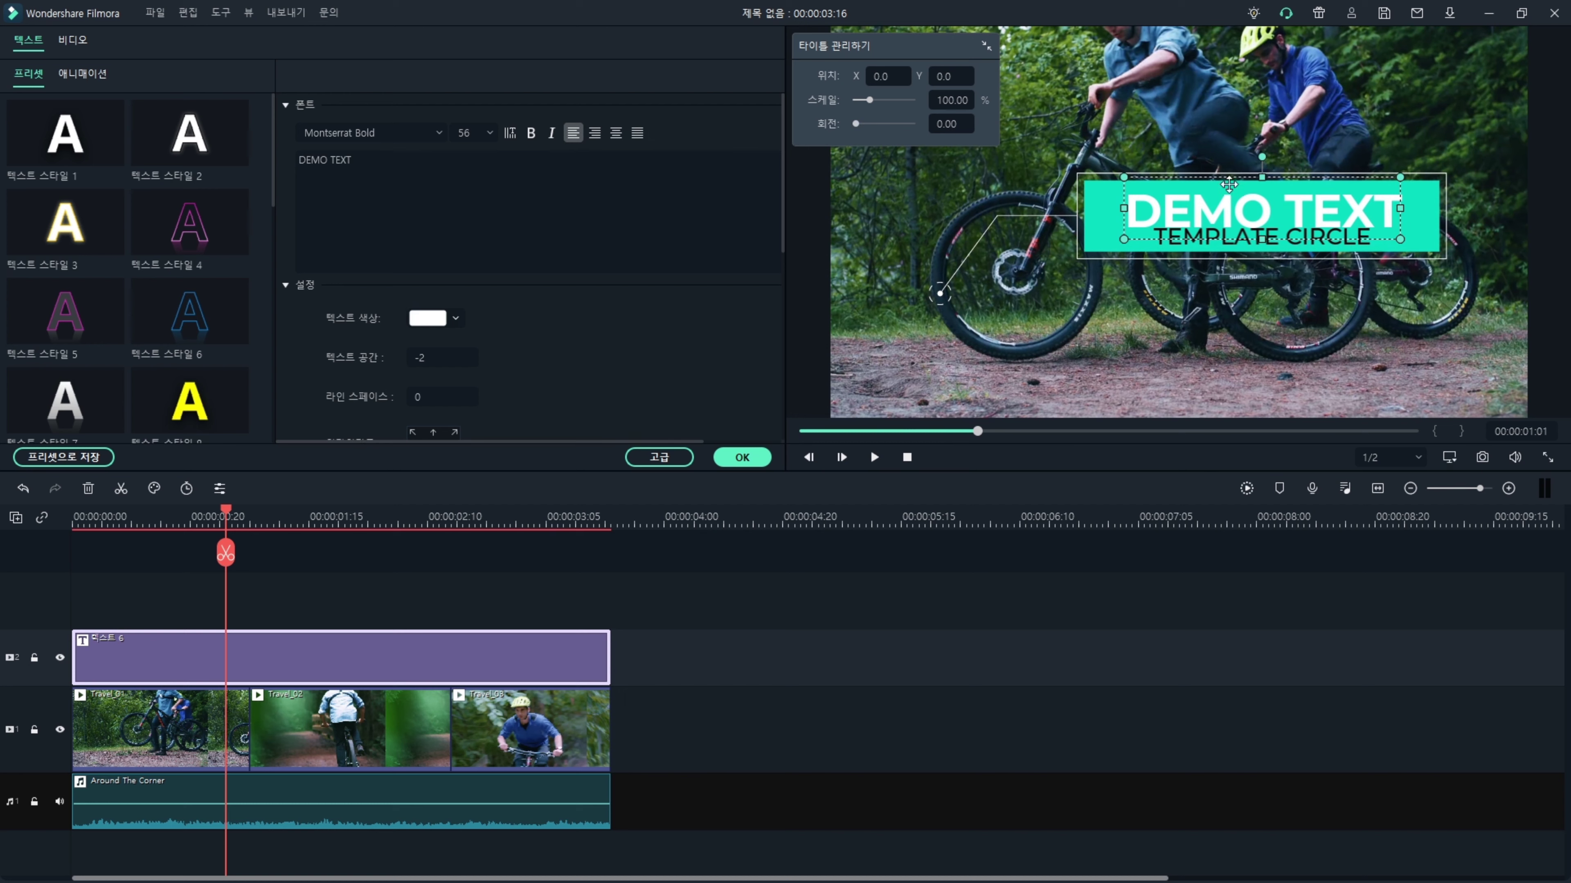
{"action": "left_click_drag", "start_coordinate": [871, 101], "coordinate": [926, 75]}
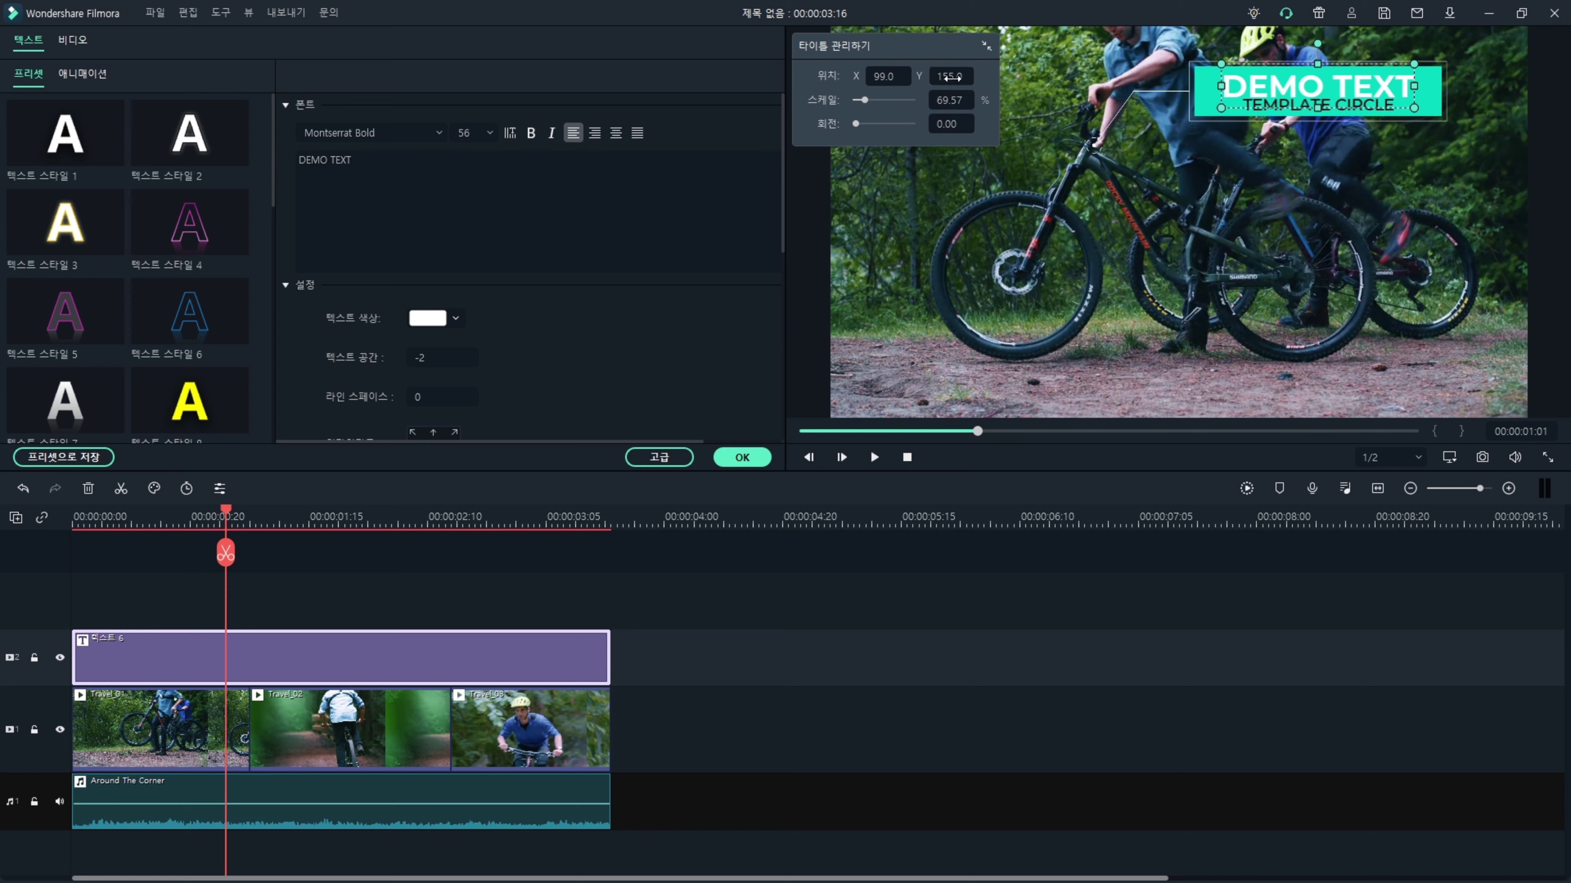
{"action": "left_click_drag", "start_coordinate": [888, 76], "coordinate": [898, 76]}
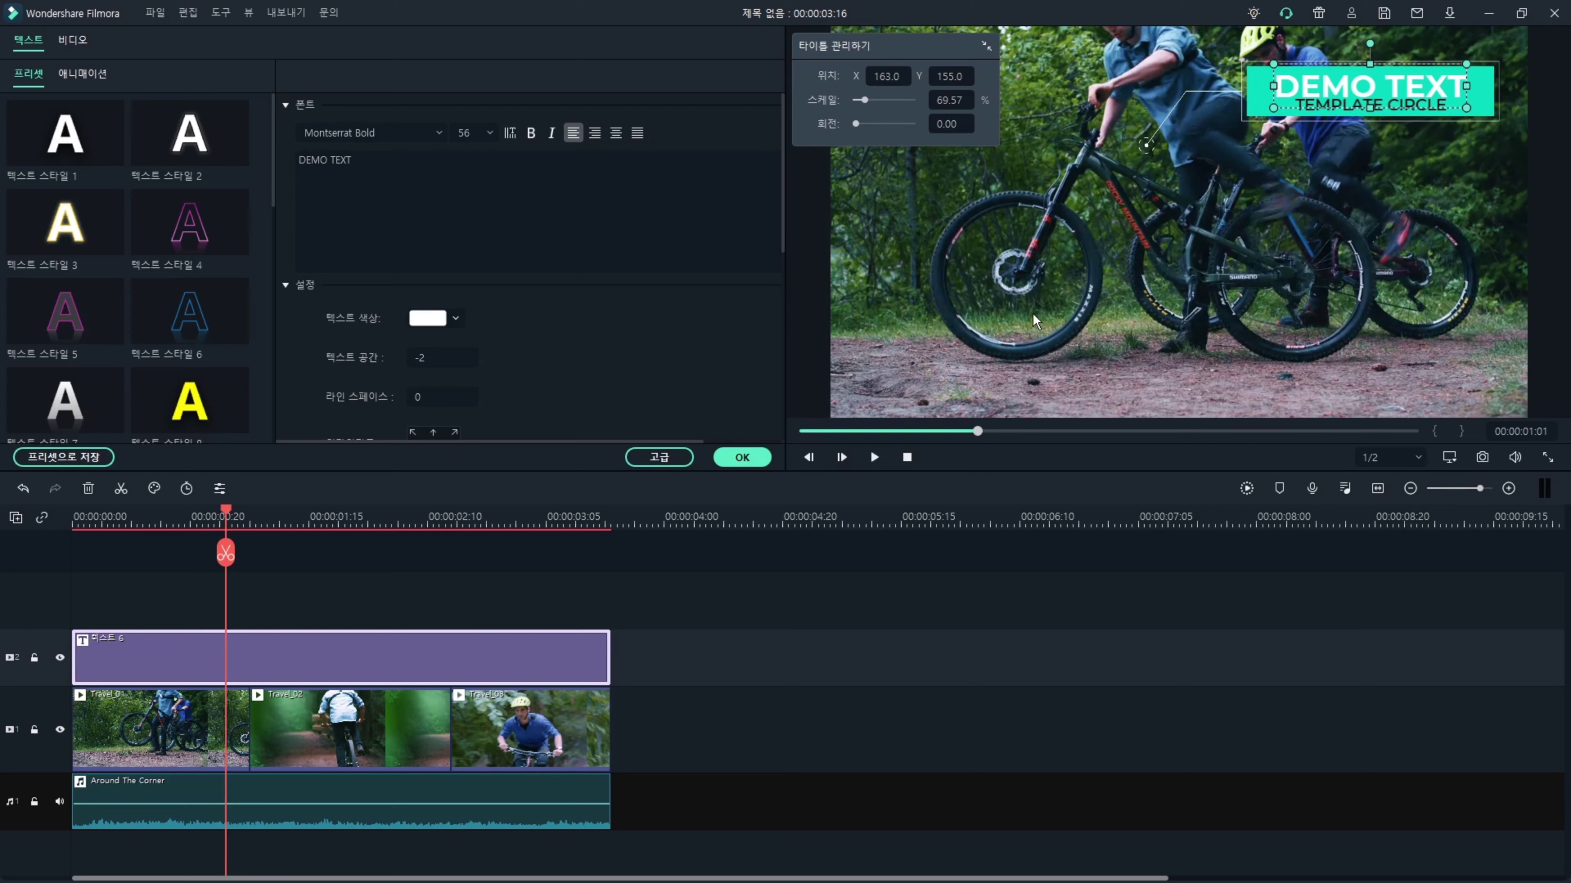
Replace the title's main line DEMO TEXT with "Making Video".
{"action": "left_click", "coordinate": [417, 162]}
{"action": "key", "text": "ctrl+a"}
{"action": "key", "text": "BackSpace"}
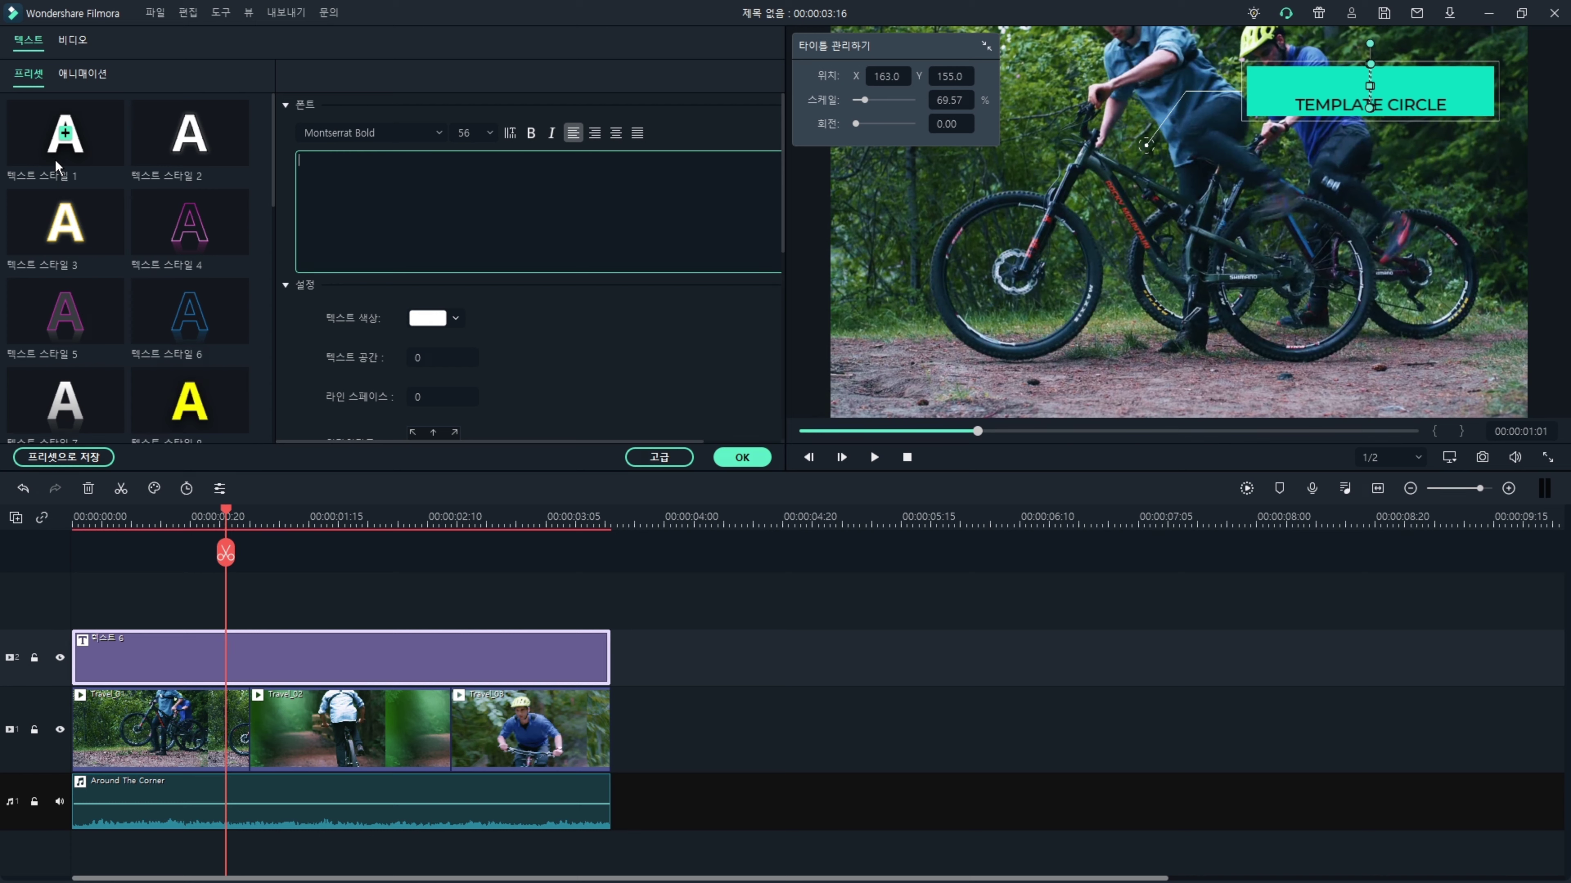
{"action": "type", "text": "Making Vid"}
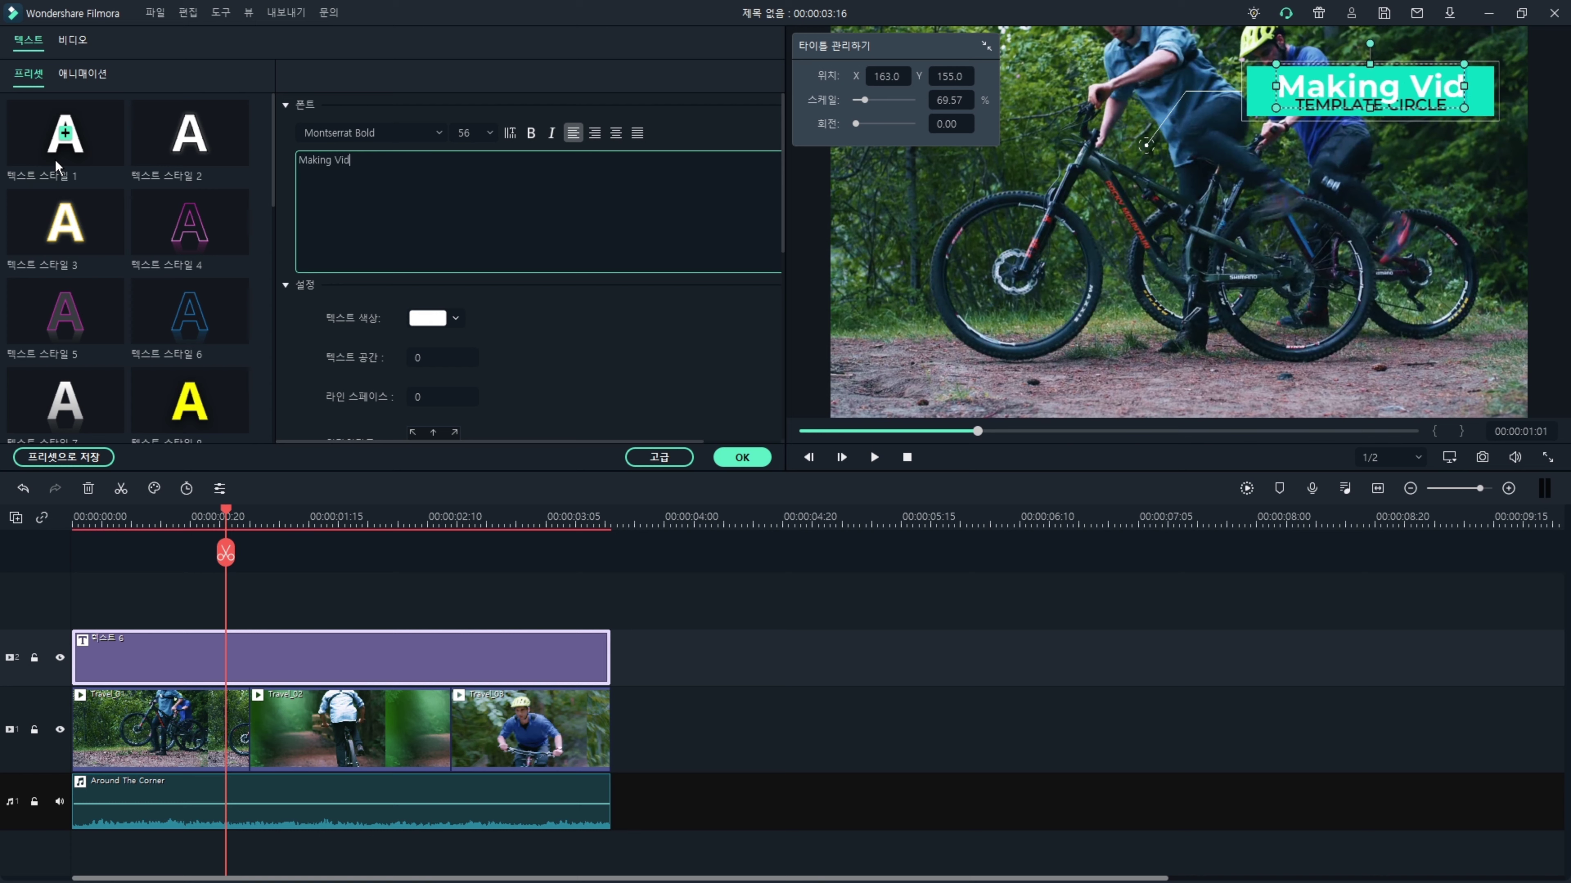
{"action": "type", "text": "eo"}
{"action": "key", "text": "ctrl+a"}
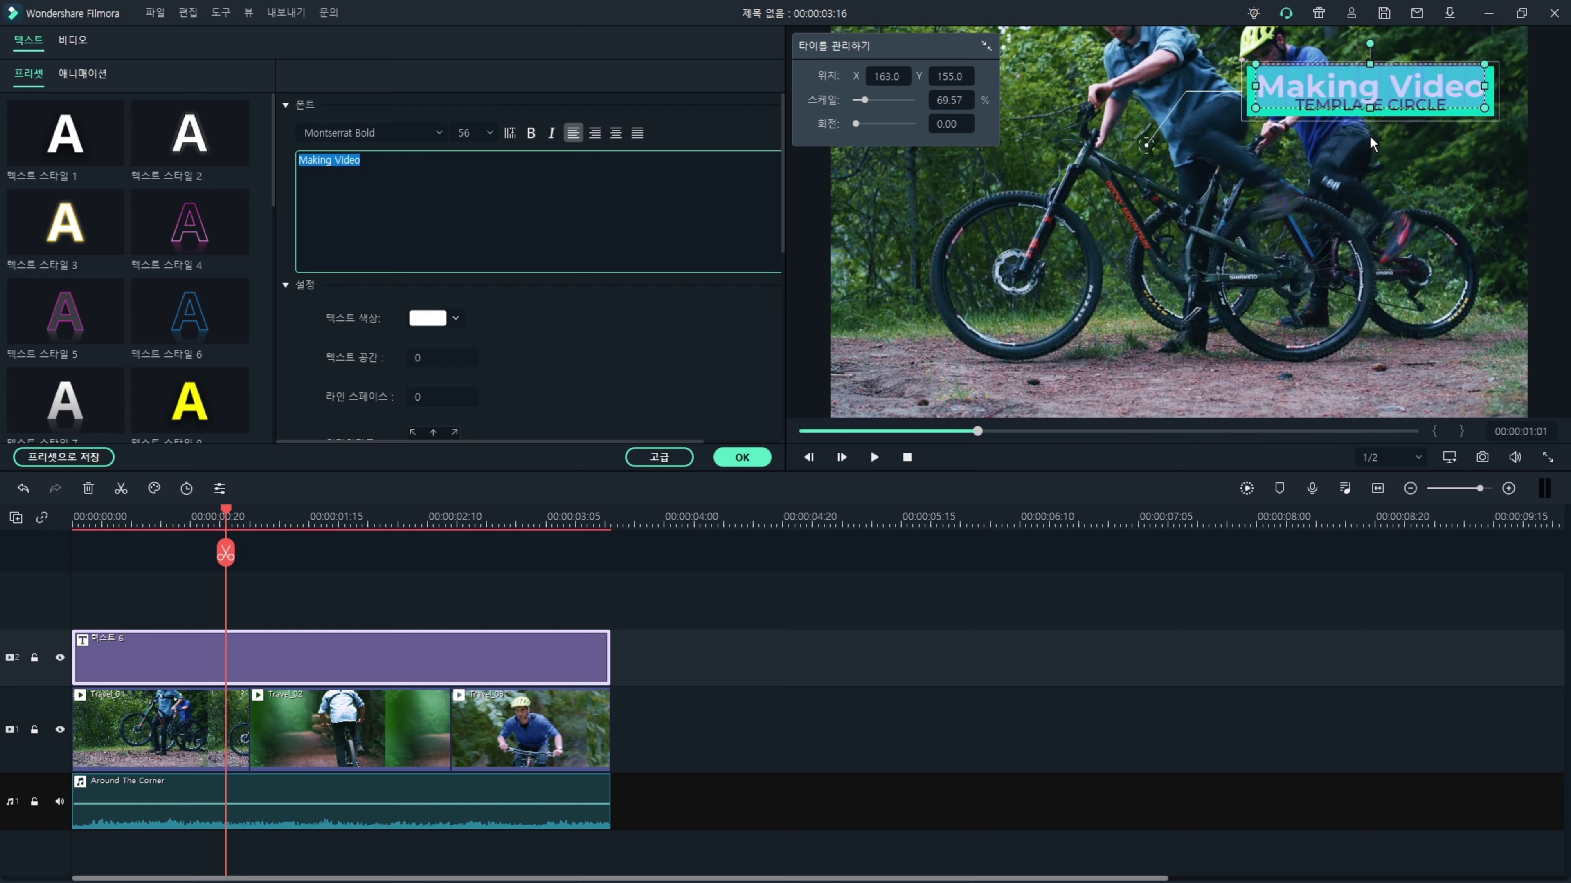
Replace the title's TEMPLATE CIRCLE subtitle with "riding bicycle" and apply the title edits.
{"action": "left_click", "coordinate": [1330, 118]}
{"action": "left_click", "coordinate": [1330, 117]}
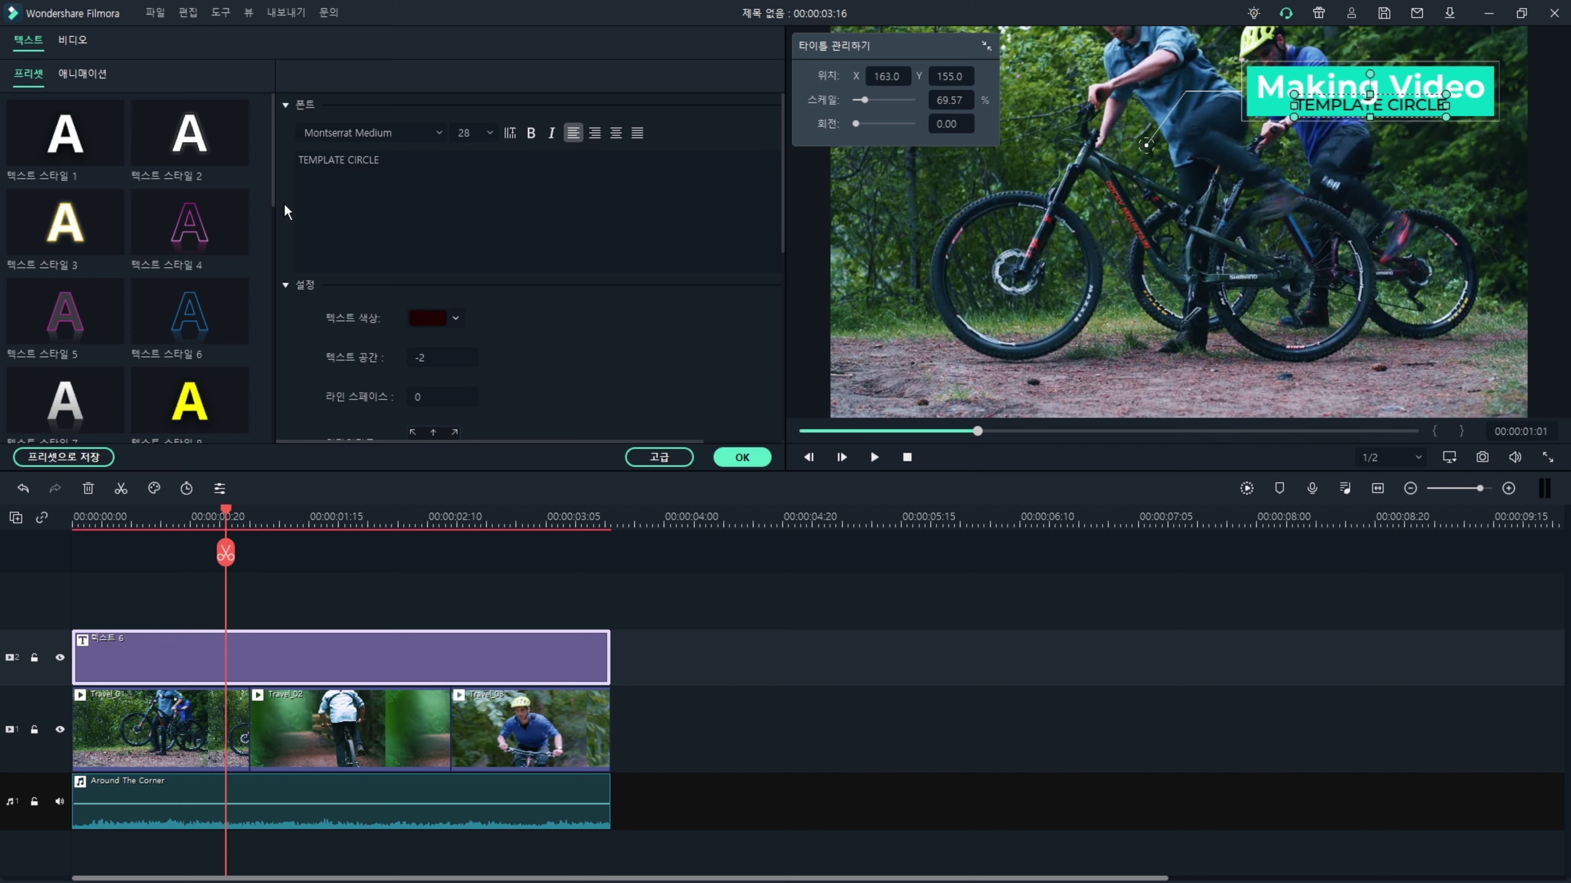
{"action": "left_click", "coordinate": [389, 164]}
{"action": "key", "text": "ctrl+a"}
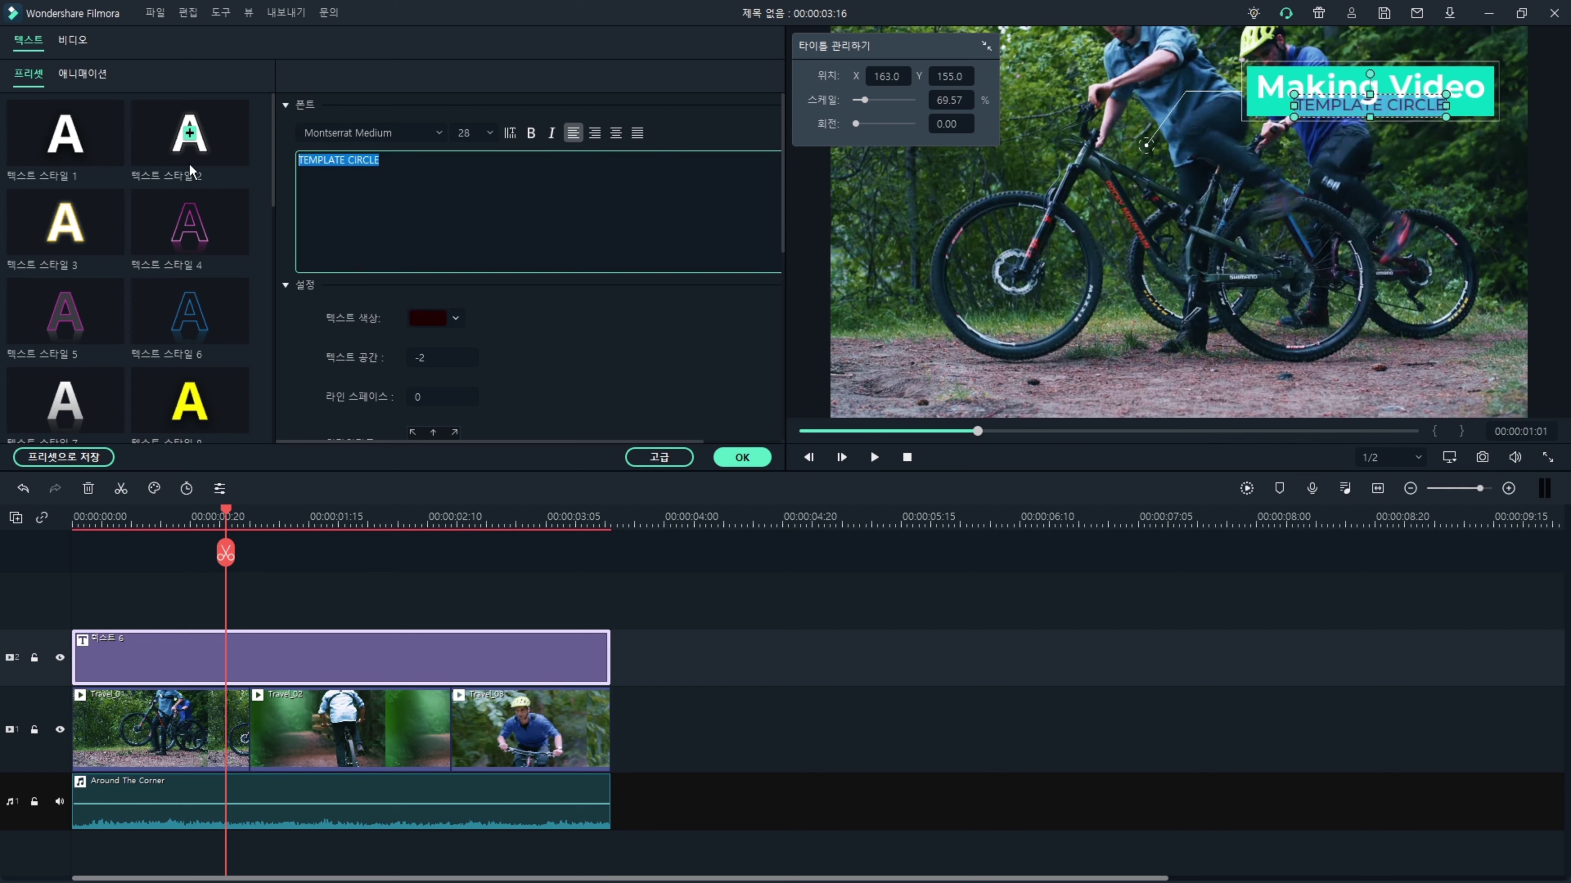
{"action": "type", "text": "riding"}
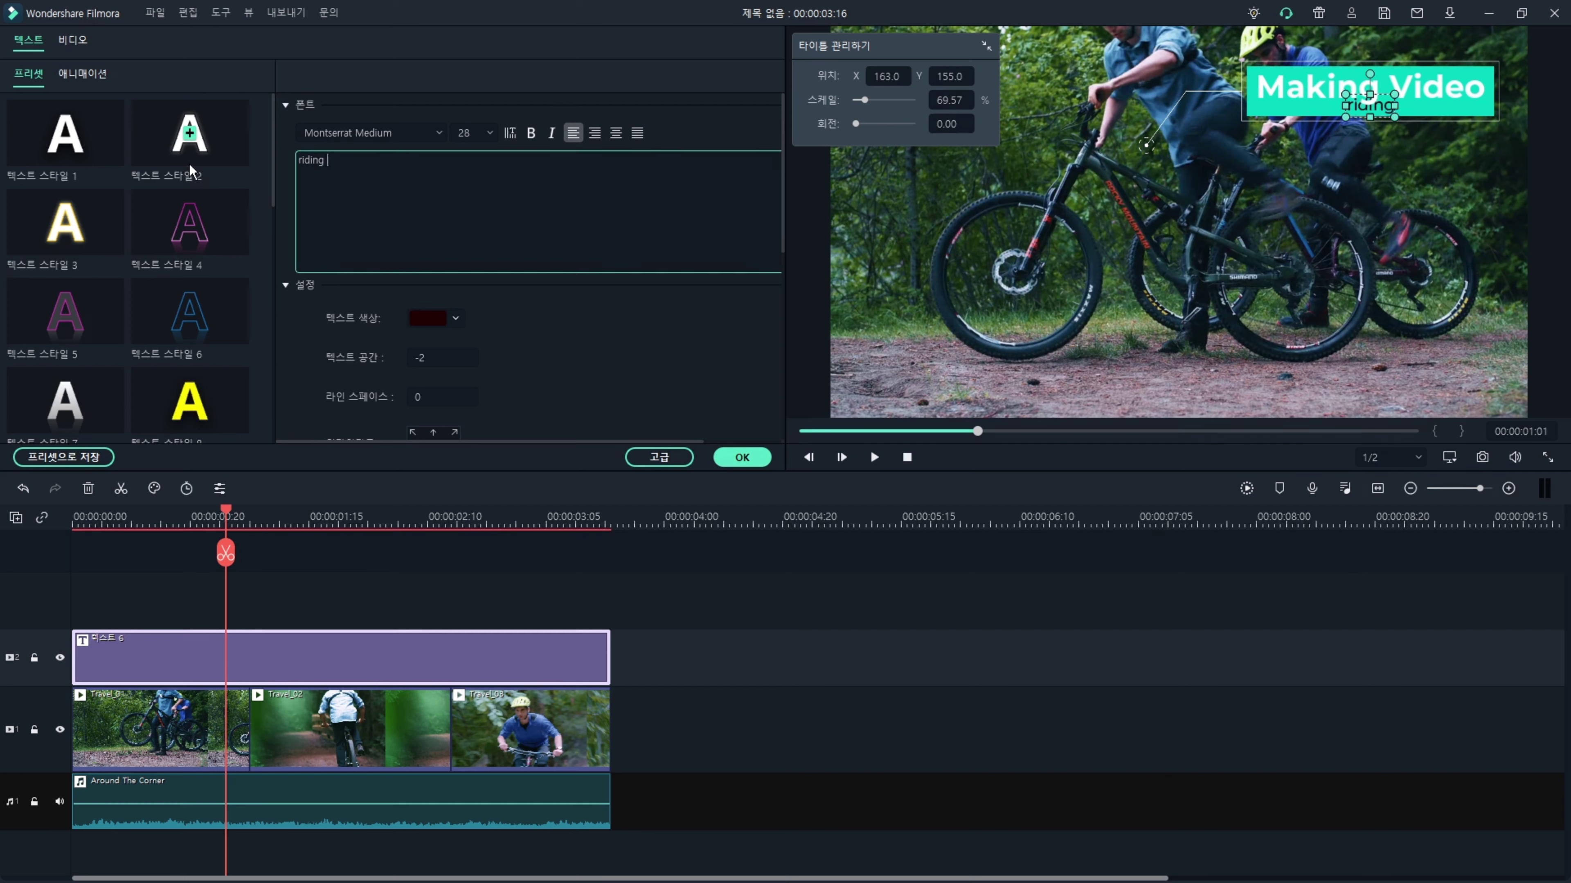
{"action": "type", "text": " bicycle"}
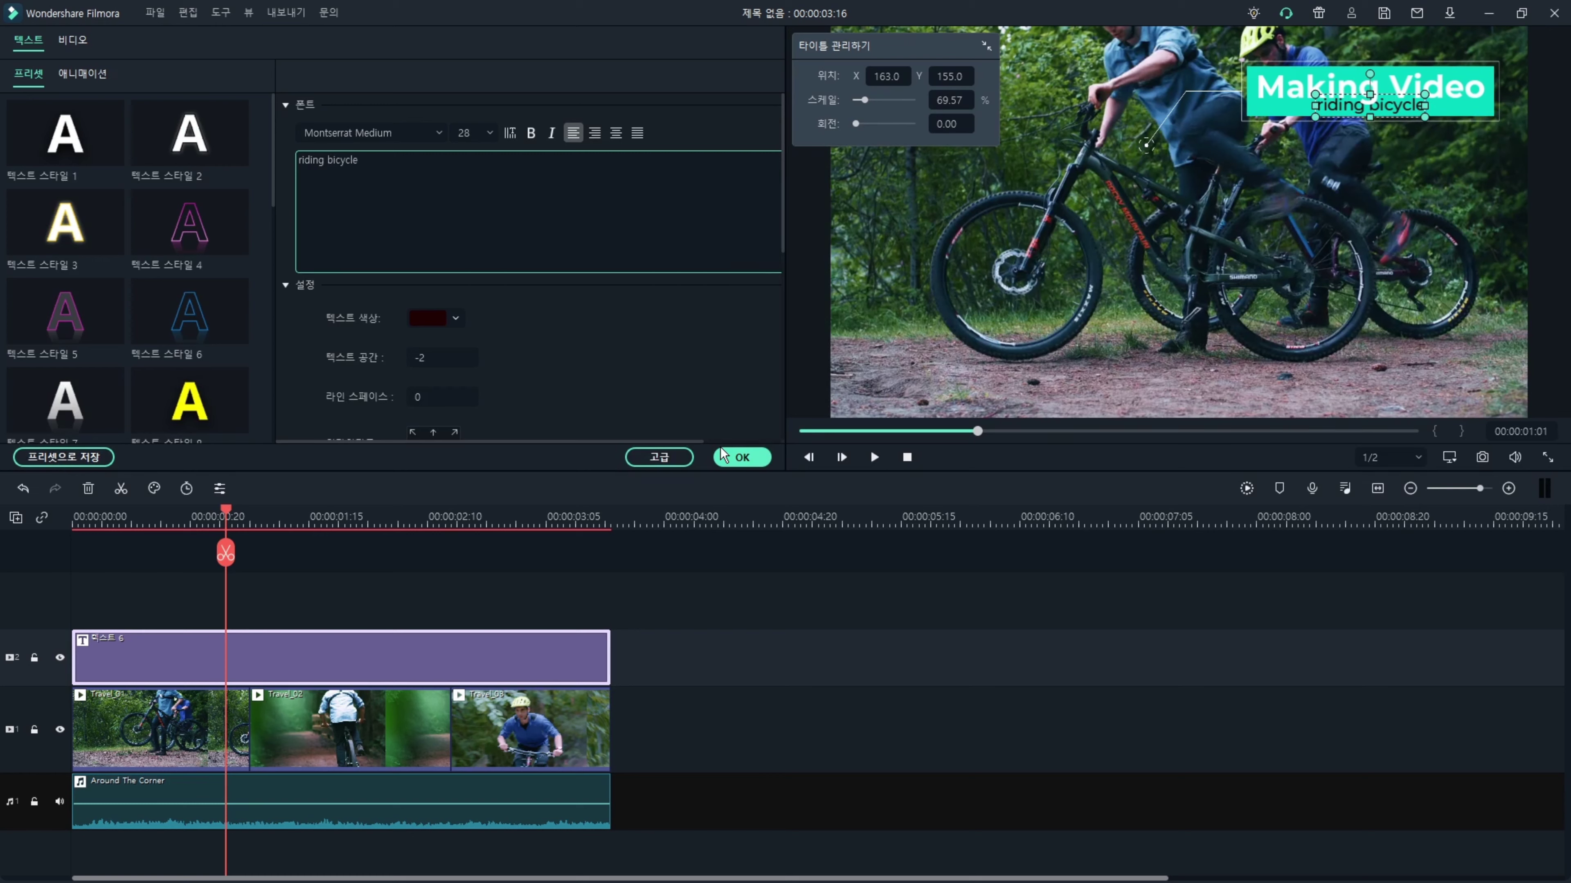
{"action": "left_click", "coordinate": [743, 457]}
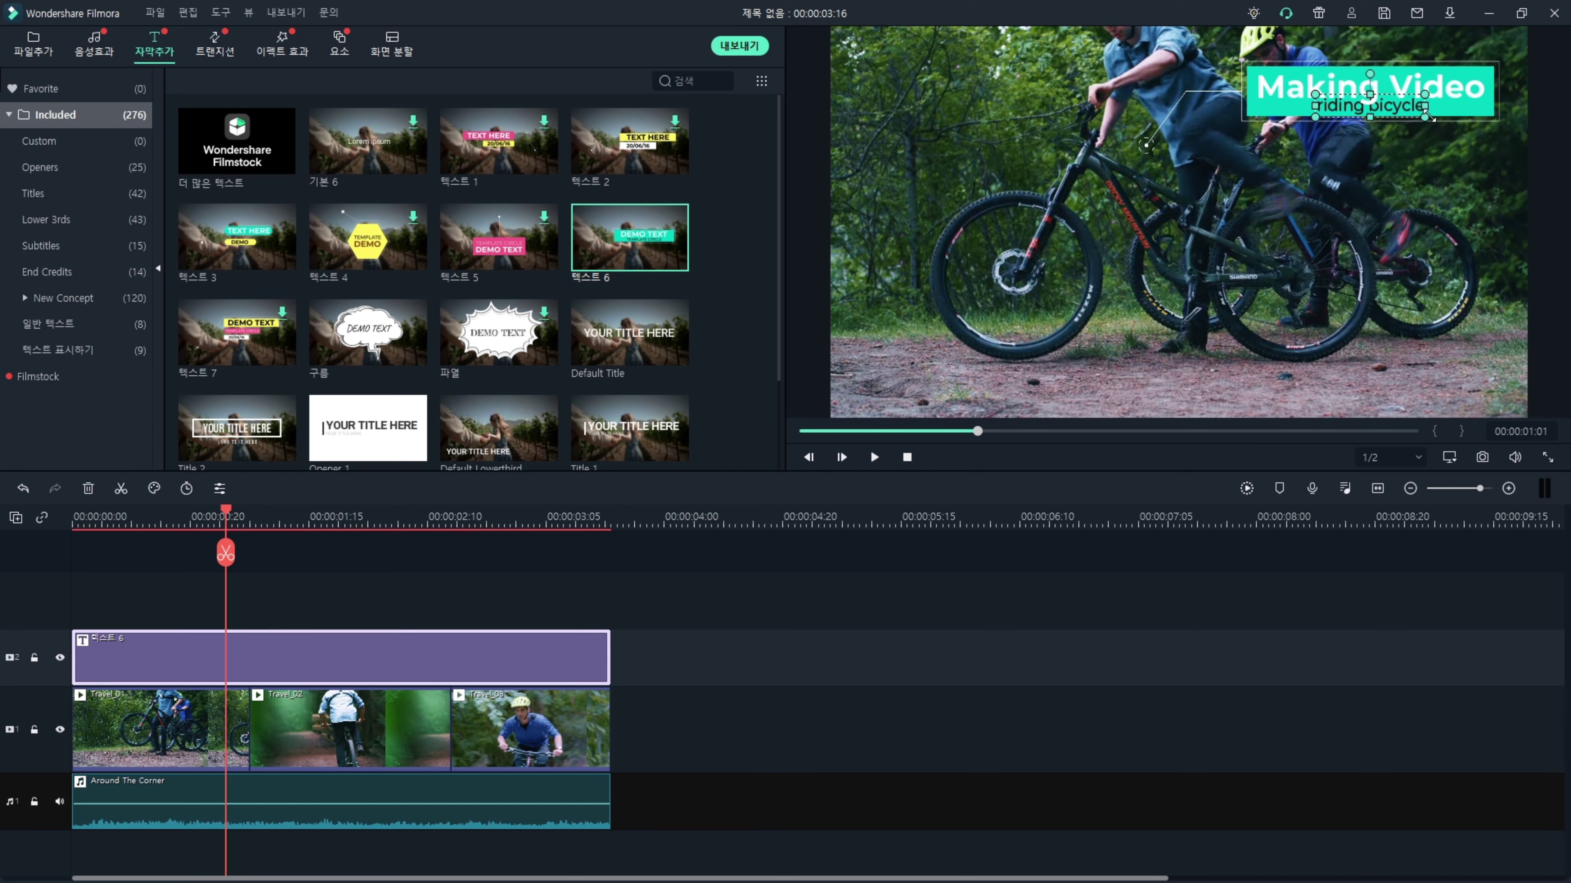
Play the sequence from near the start to check the edited title over the clips.
{"action": "left_click", "coordinate": [115, 517]}
{"action": "key", "text": "space"}
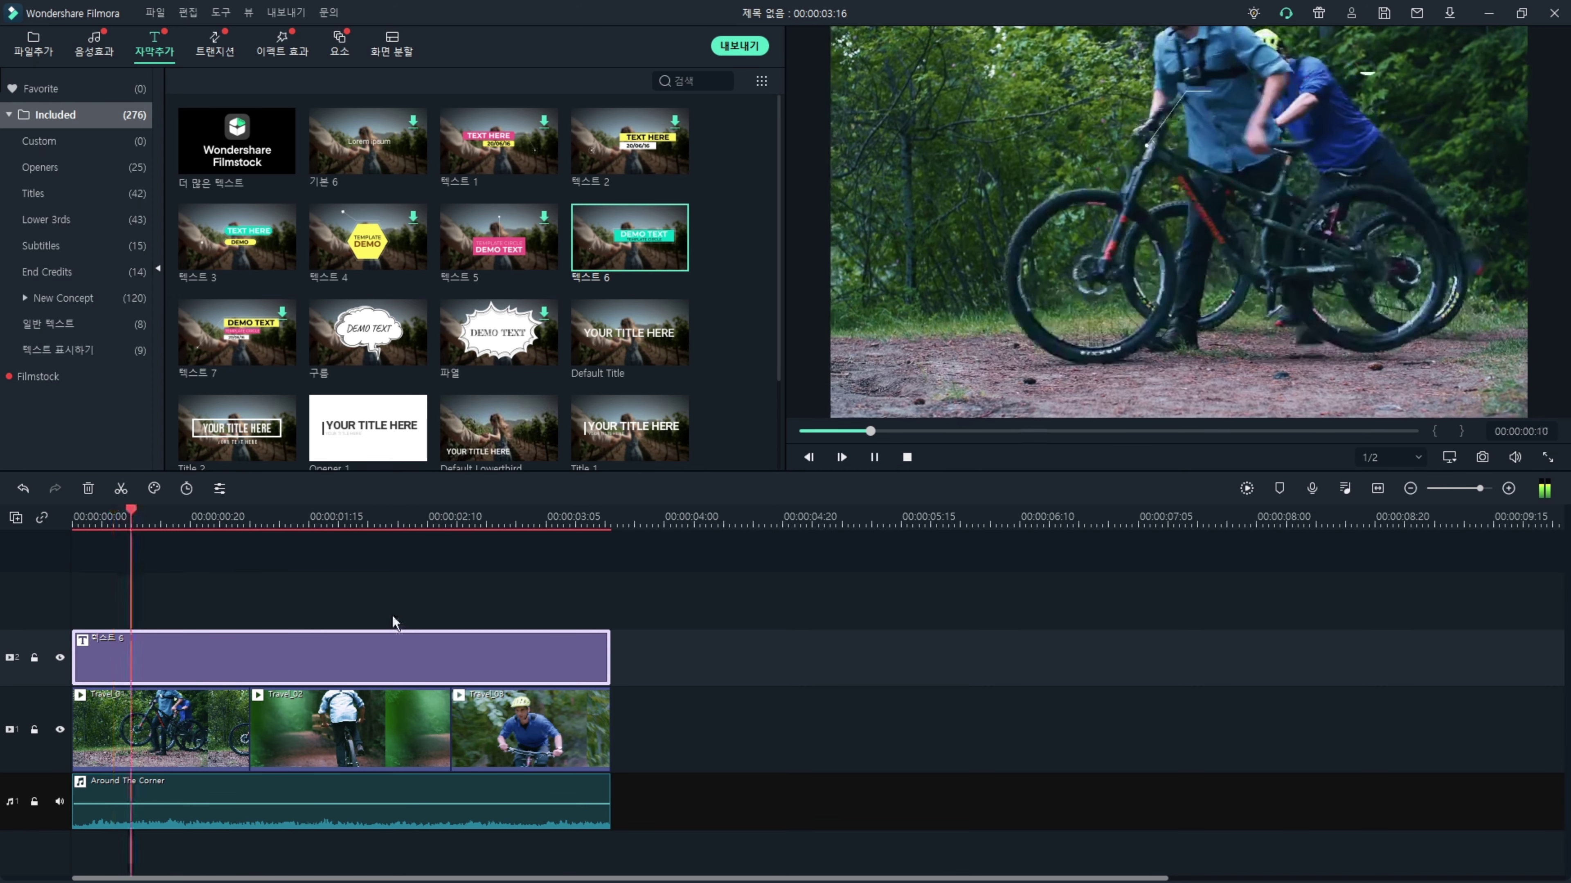
{"action": "left_click", "coordinate": [1354, 99]}
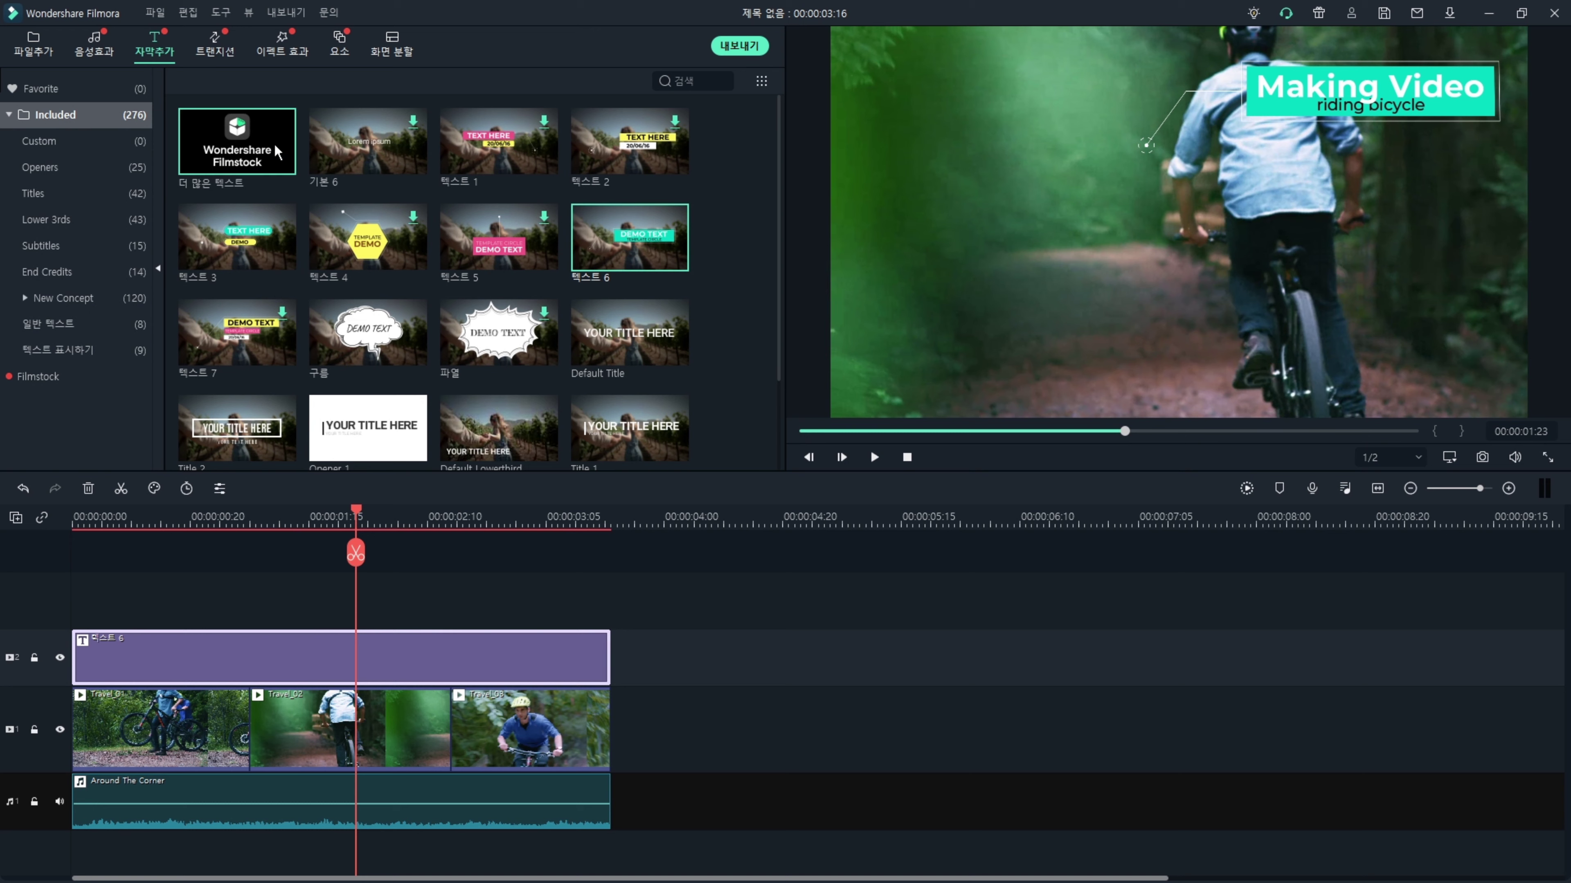
Open the transition library and play across the cut between the first and second clips several times.
{"action": "left_click", "coordinate": [214, 44]}
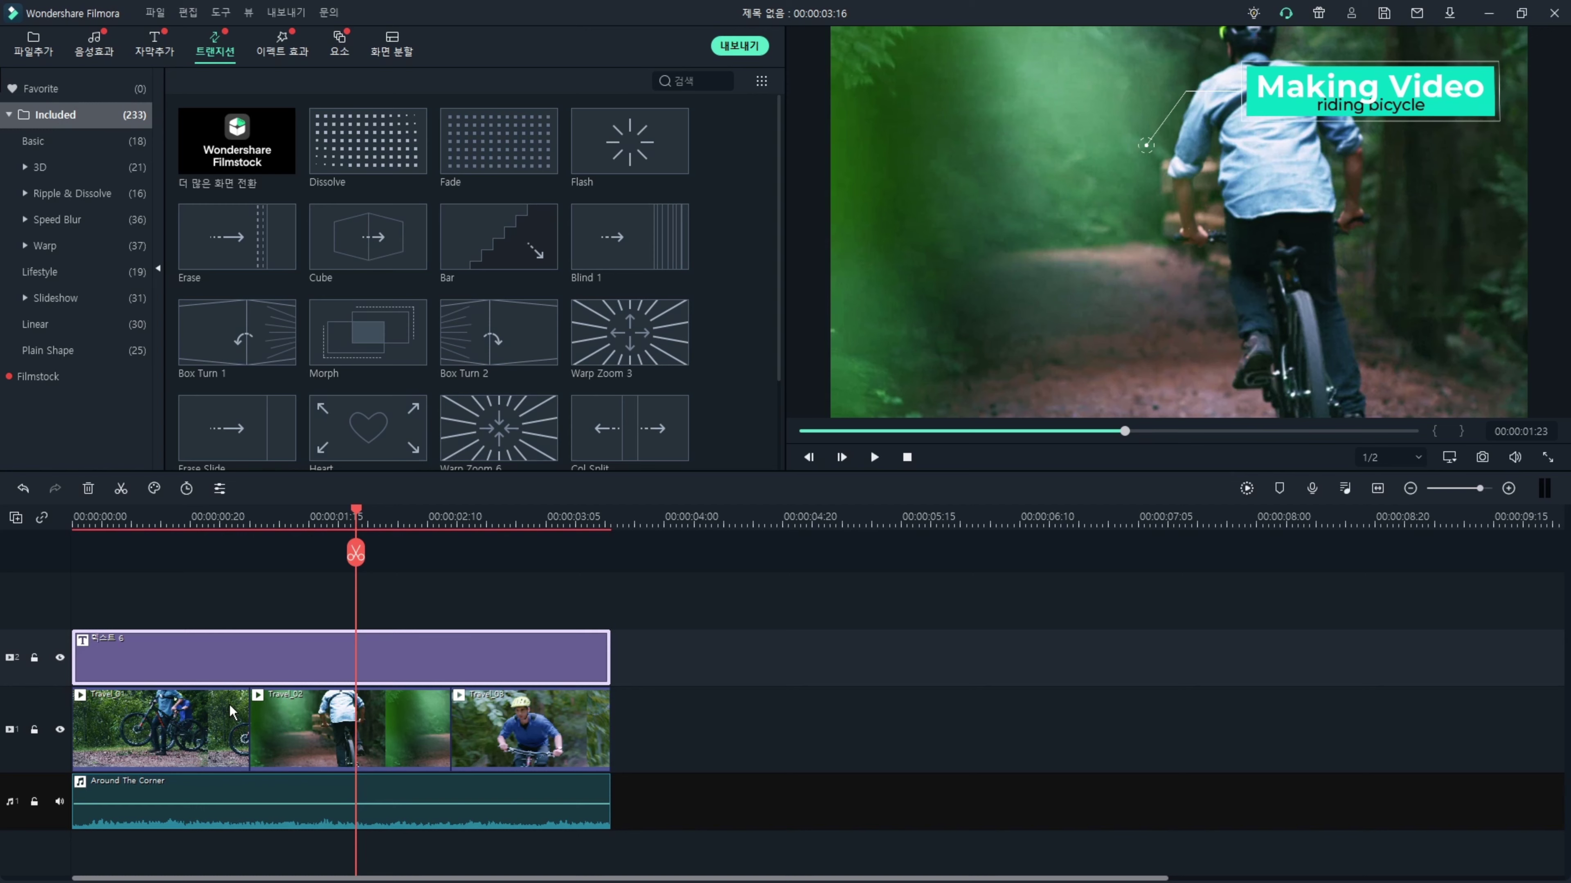
{"action": "left_click", "coordinate": [190, 519]}
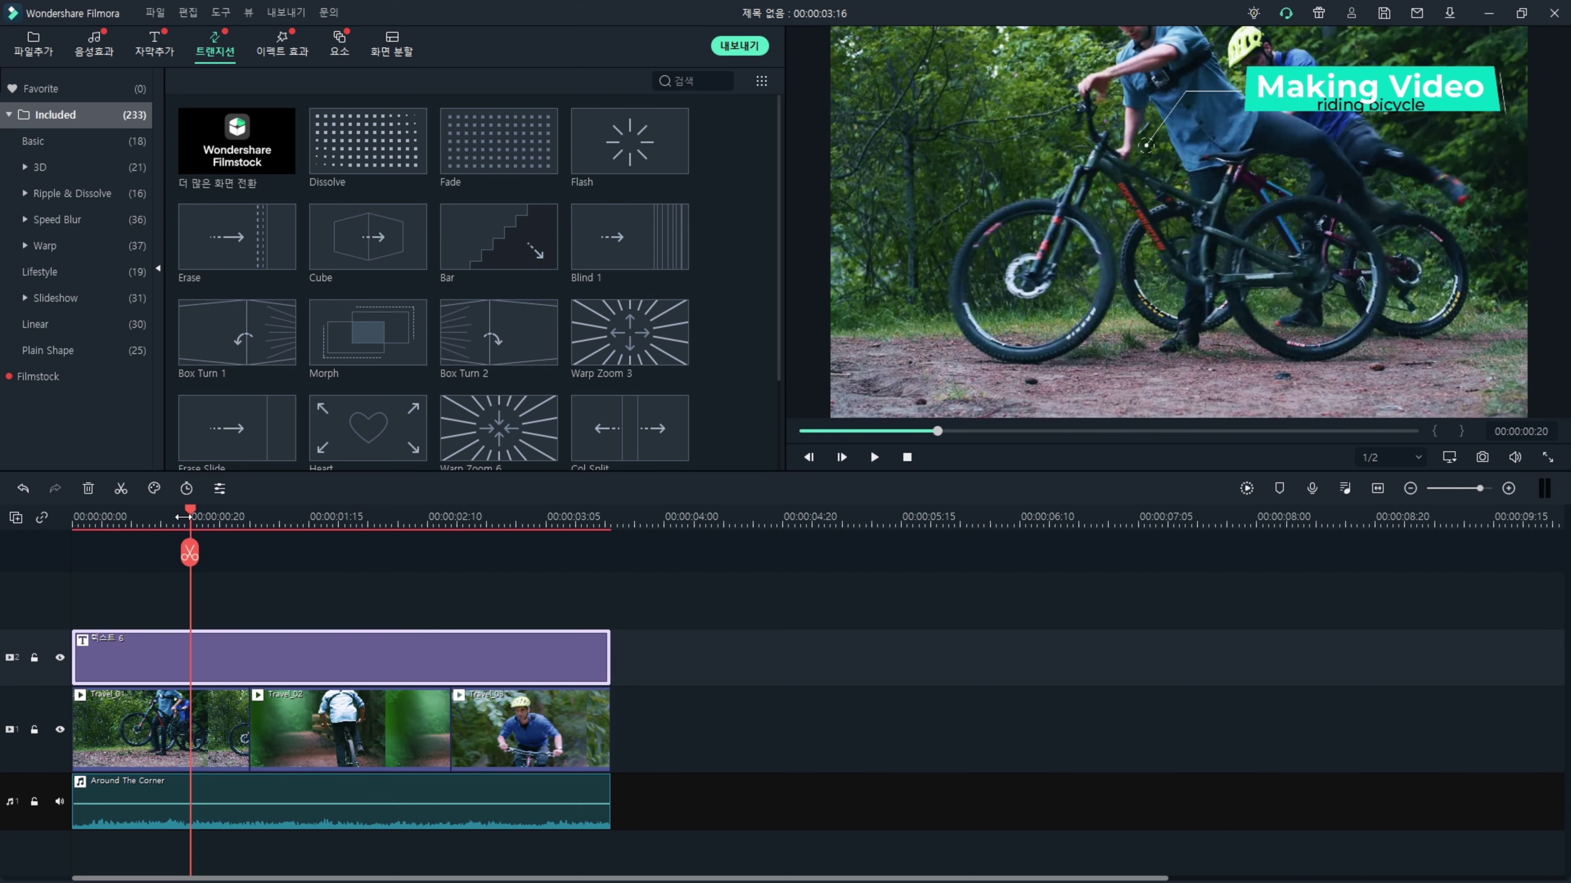
{"action": "key", "text": "space"}
{"action": "key", "text": "space"}
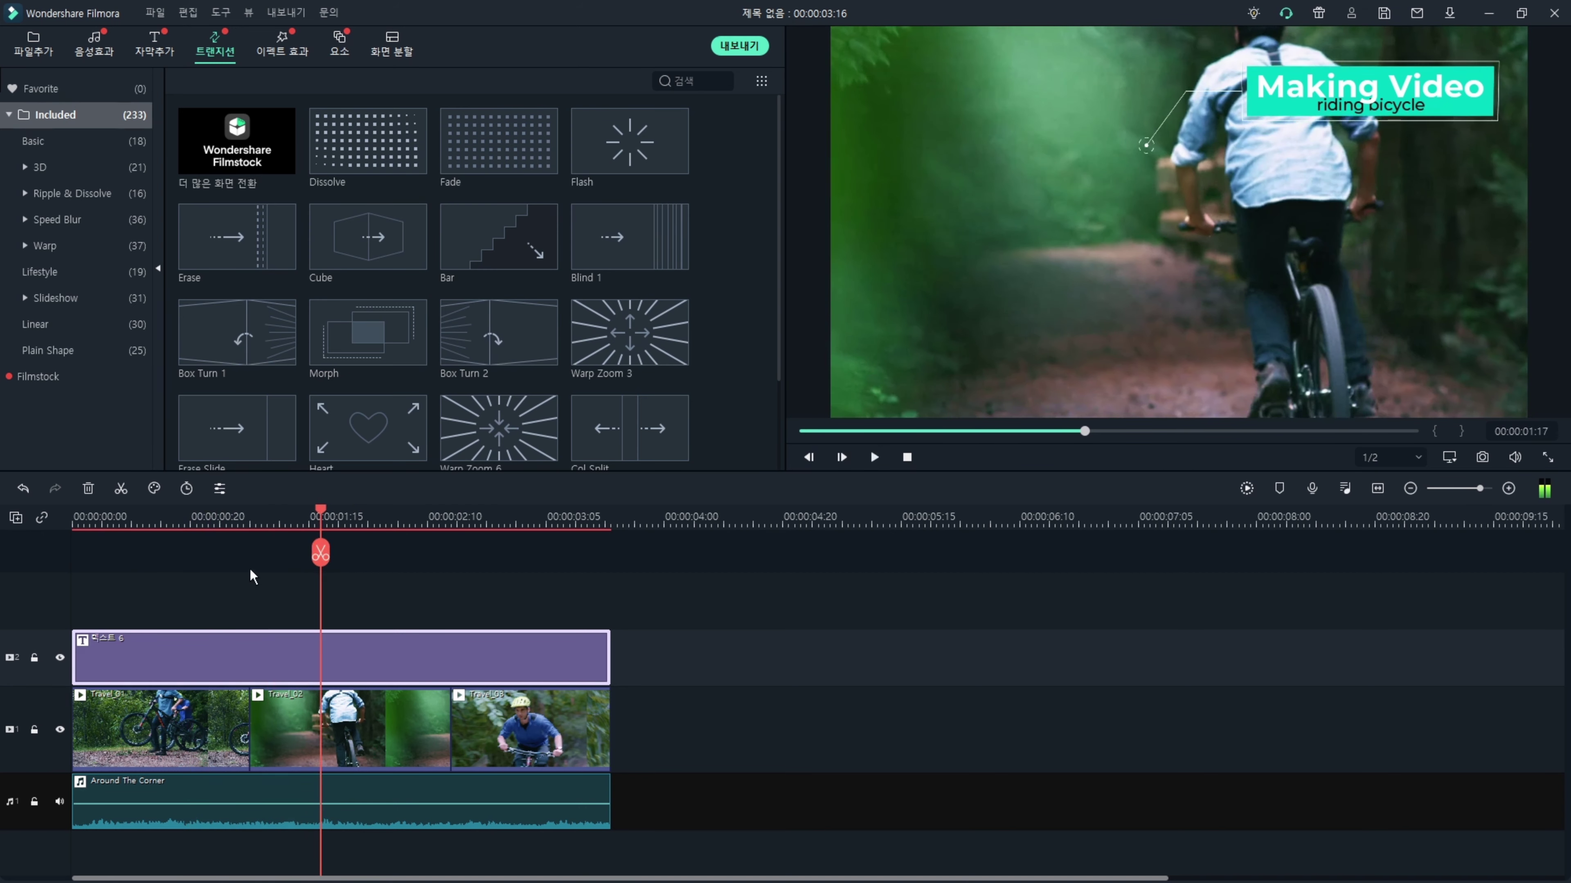
{"action": "left_click", "coordinate": [213, 520]}
{"action": "key", "text": "space"}
{"action": "key", "text": "space"}
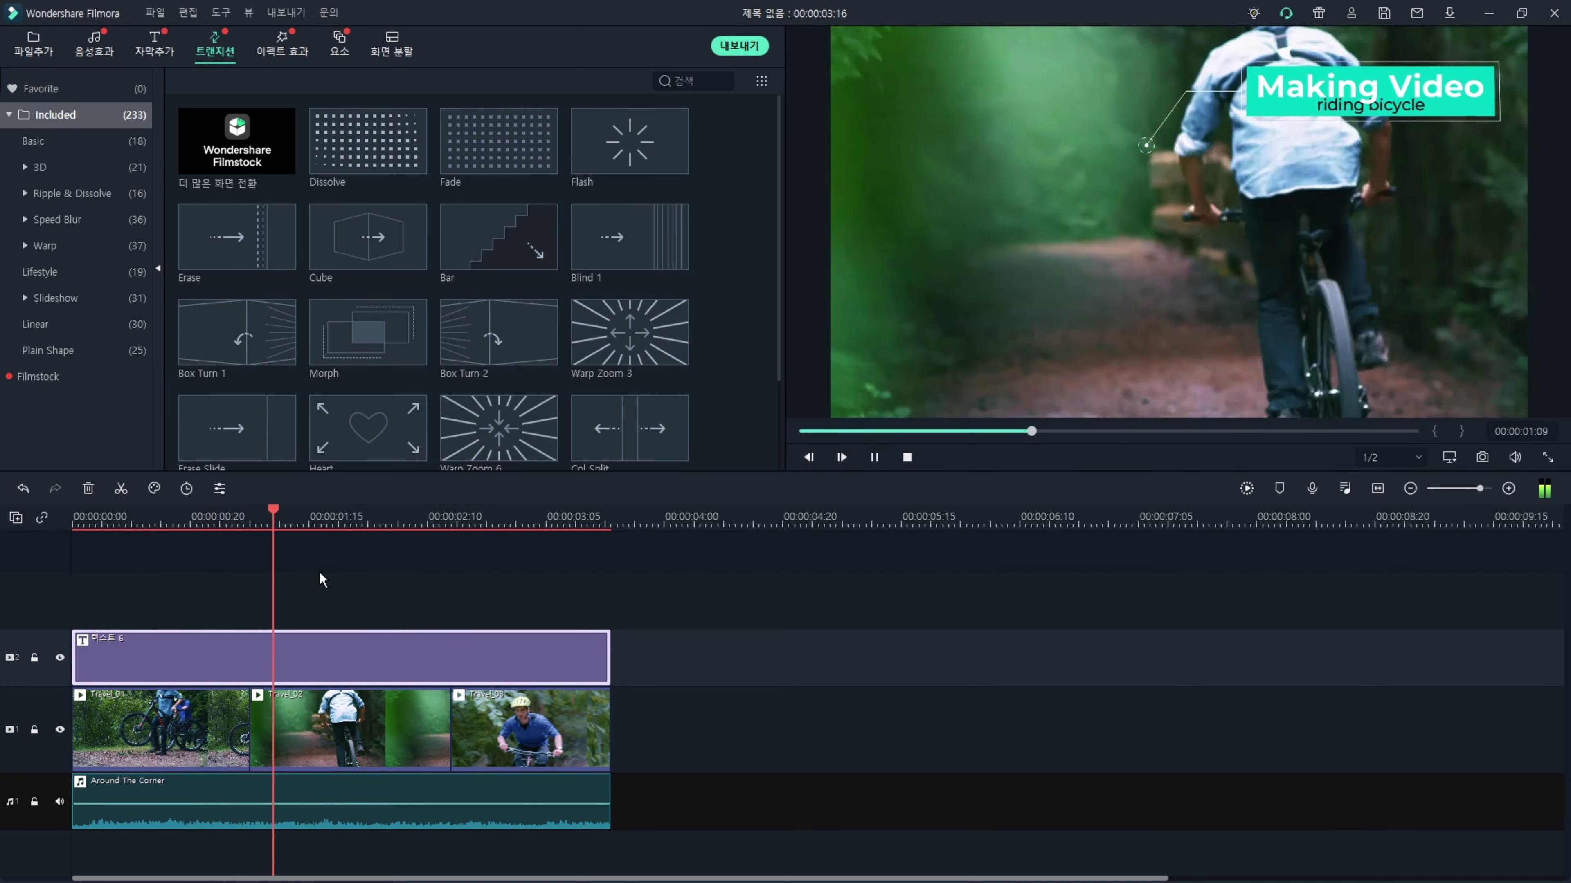
{"action": "left_click", "coordinate": [185, 520]}
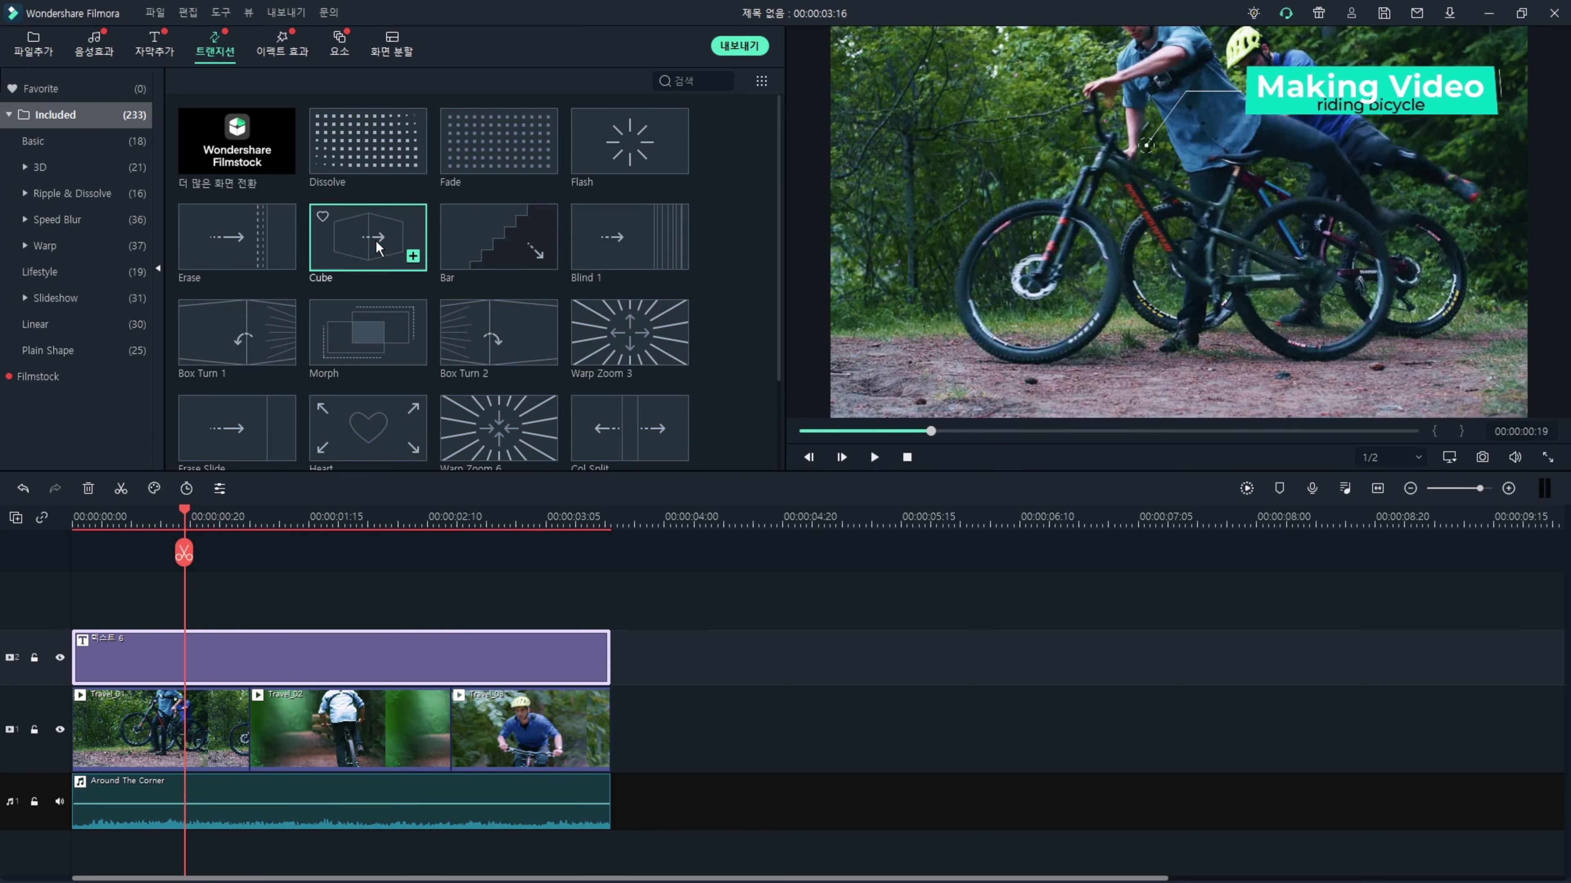
Place a Cube transition at the cut between the first two clips, shorten it around the cut, and play it back.
{"action": "left_click_drag", "start_coordinate": [390, 254], "coordinate": [245, 730]}
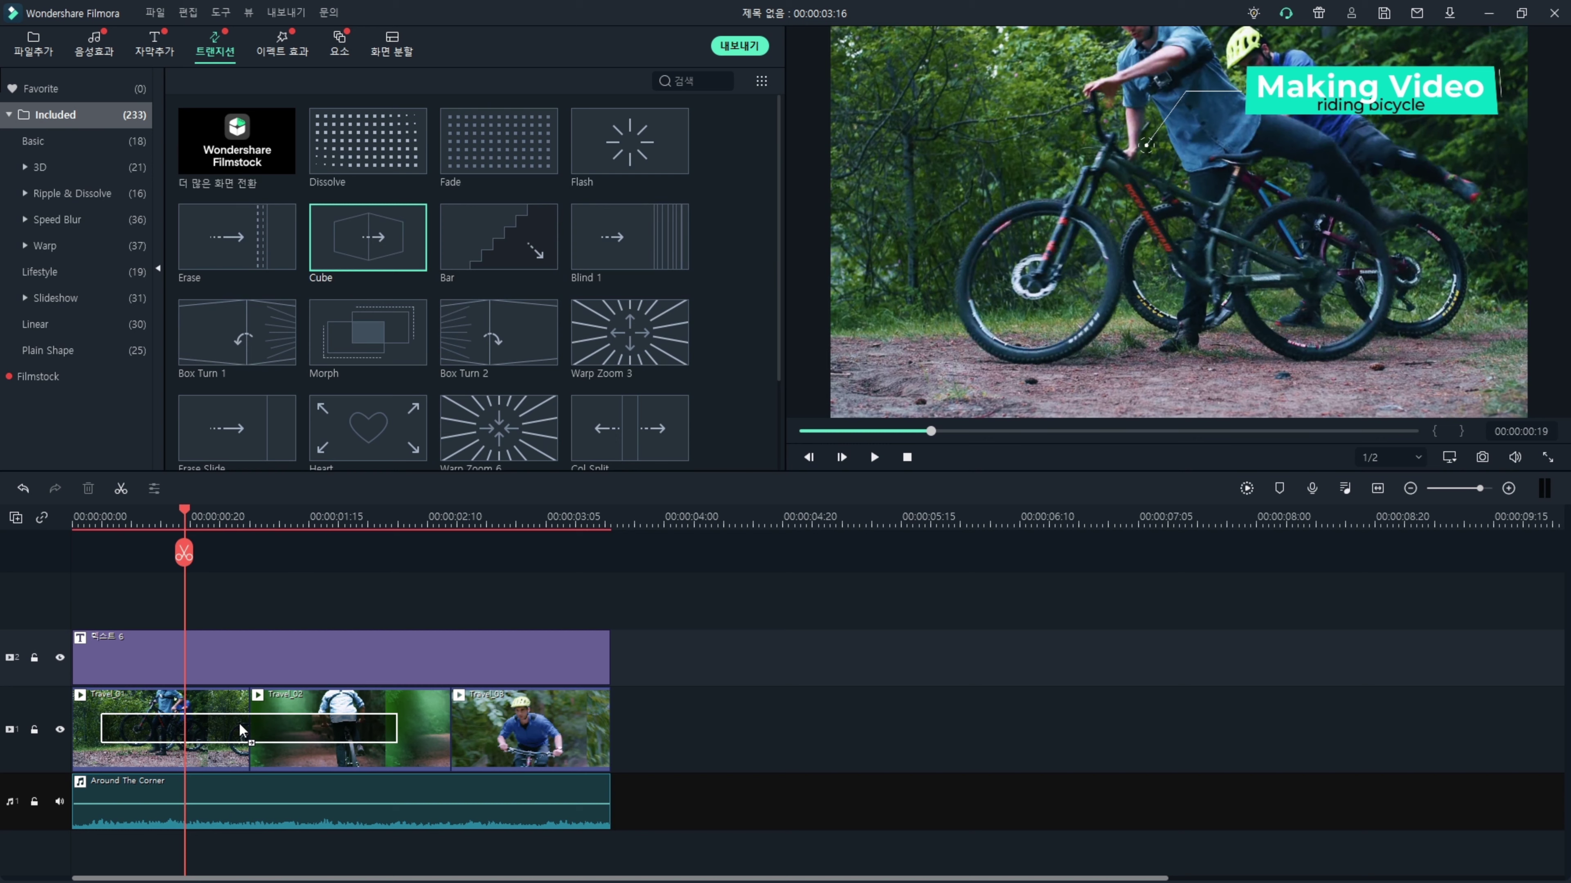
{"action": "left_click_drag", "start_coordinate": [241, 730], "coordinate": [250, 713]}
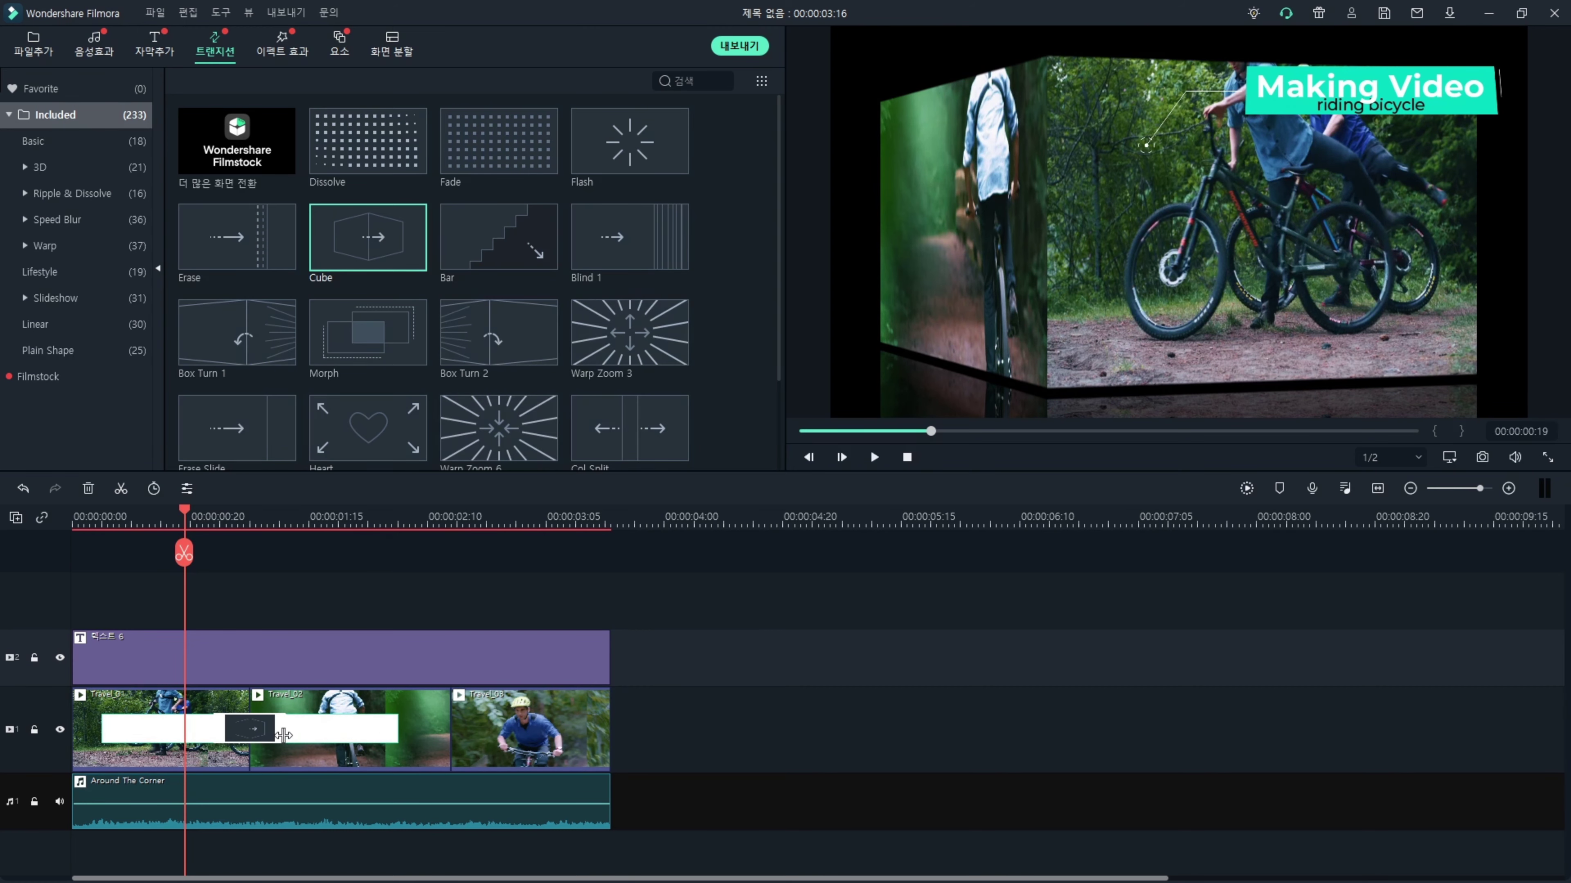
{"action": "left_click", "coordinate": [148, 522]}
{"action": "key", "text": "space"}
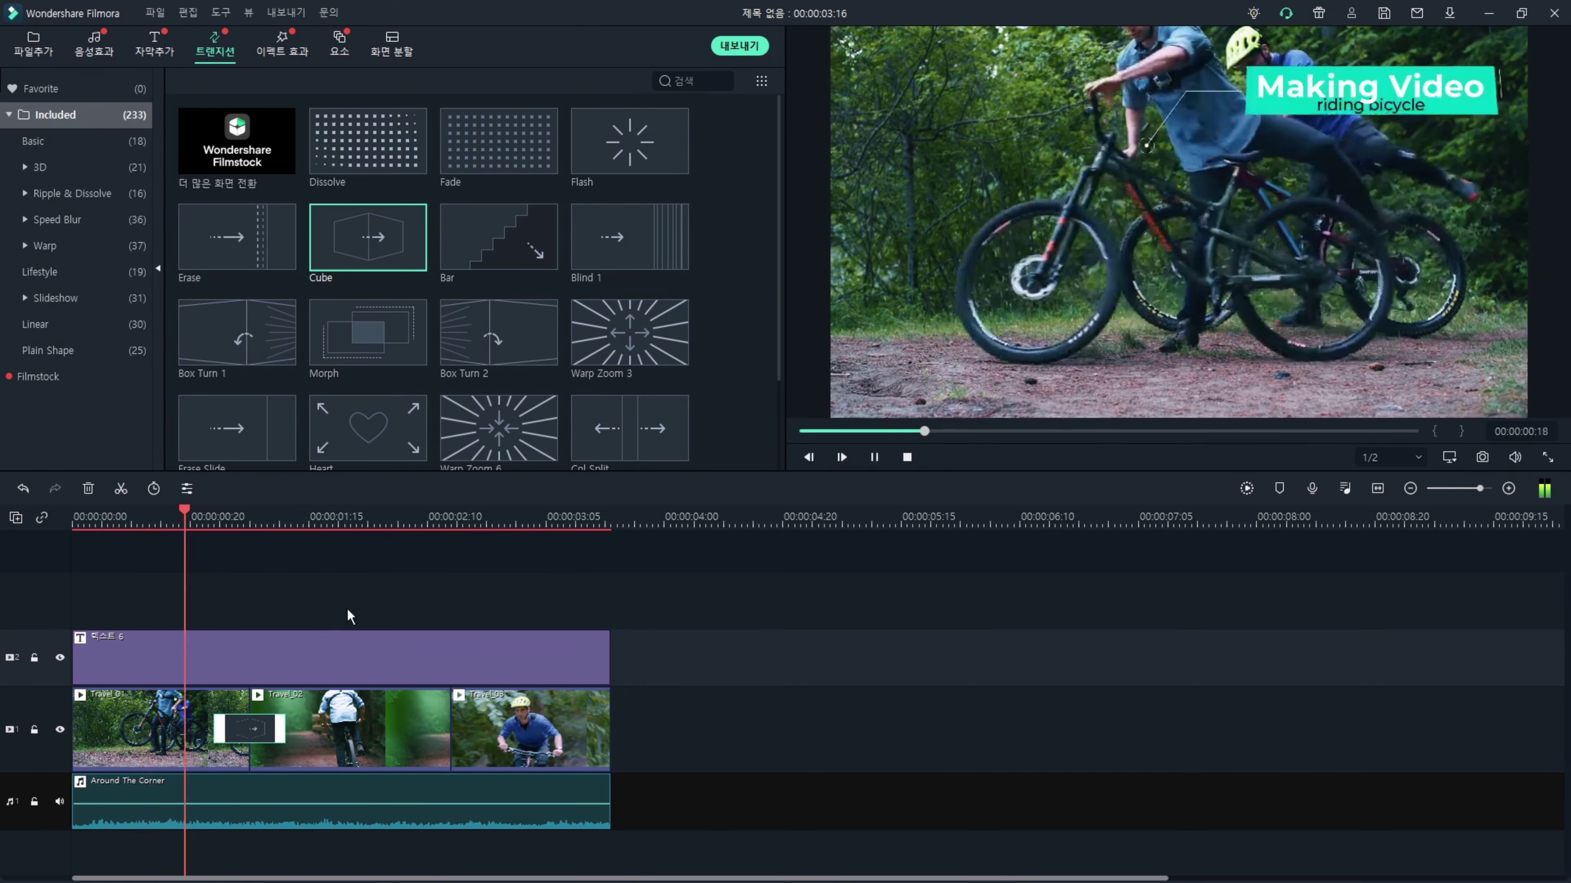
{"action": "key", "text": "space"}
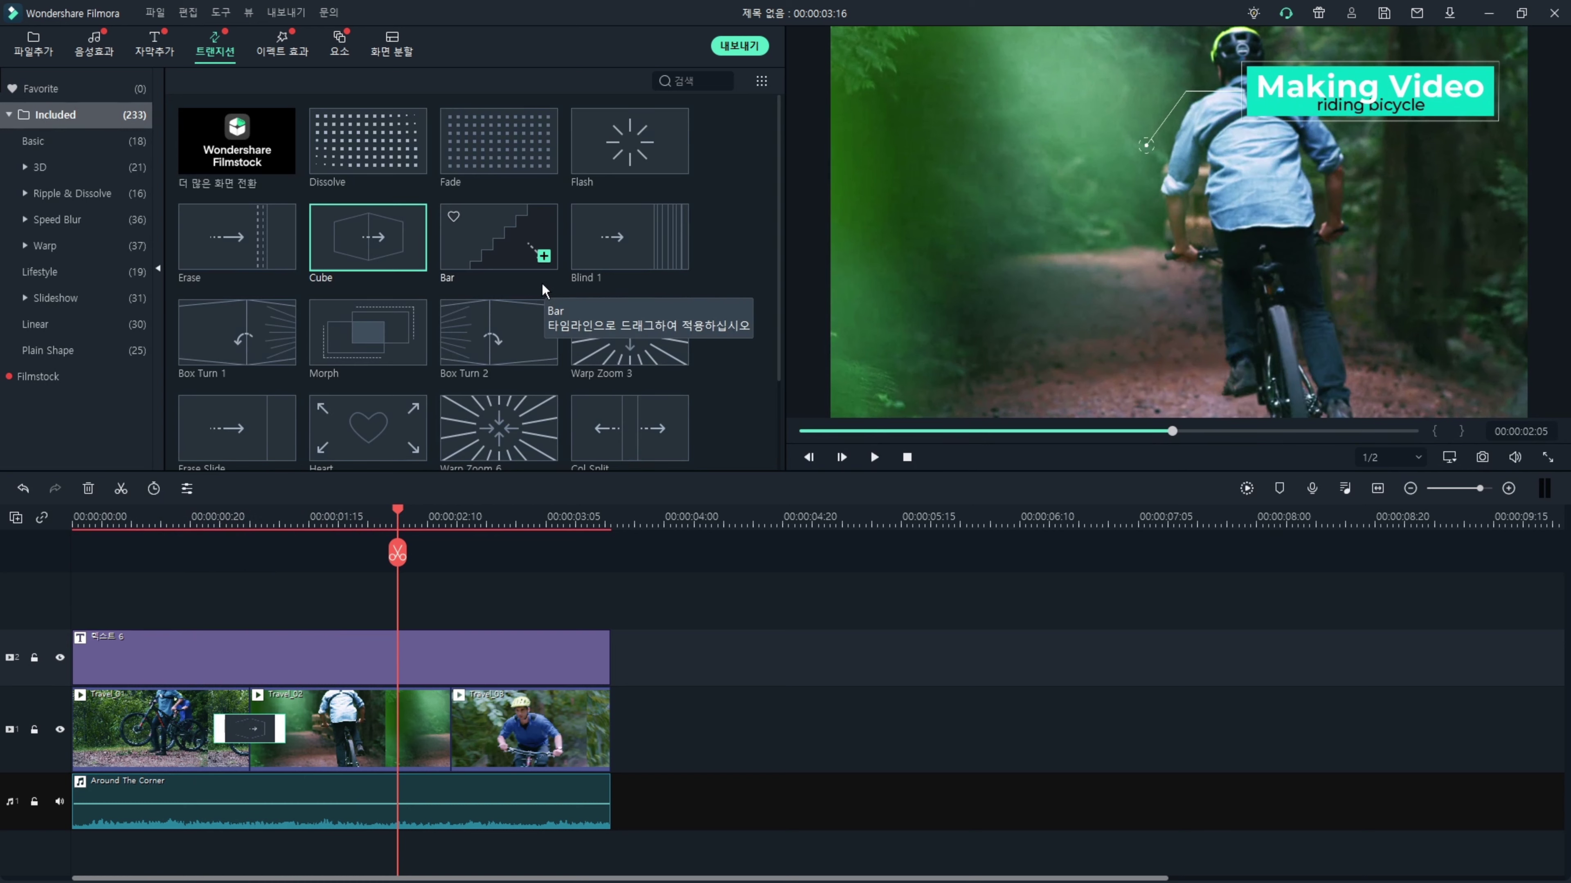
Try the Amaro filter directly on the third clip and play that clip.
{"action": "left_click", "coordinate": [275, 51]}
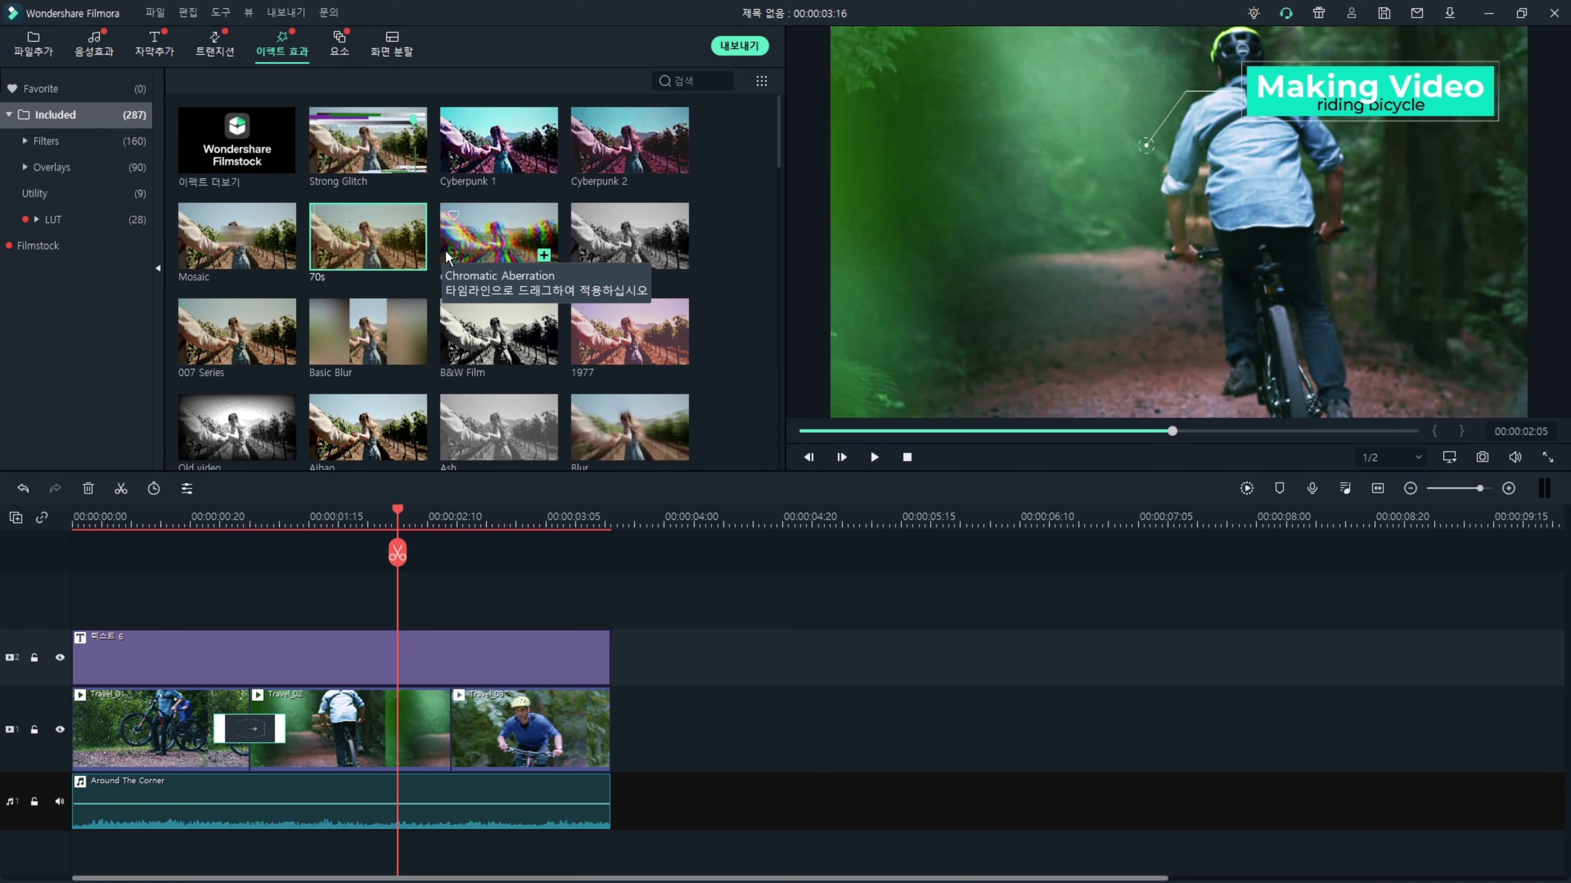
{"action": "scroll", "coordinate": [449, 257], "scroll_direction": "down", "scroll_amount": 3}
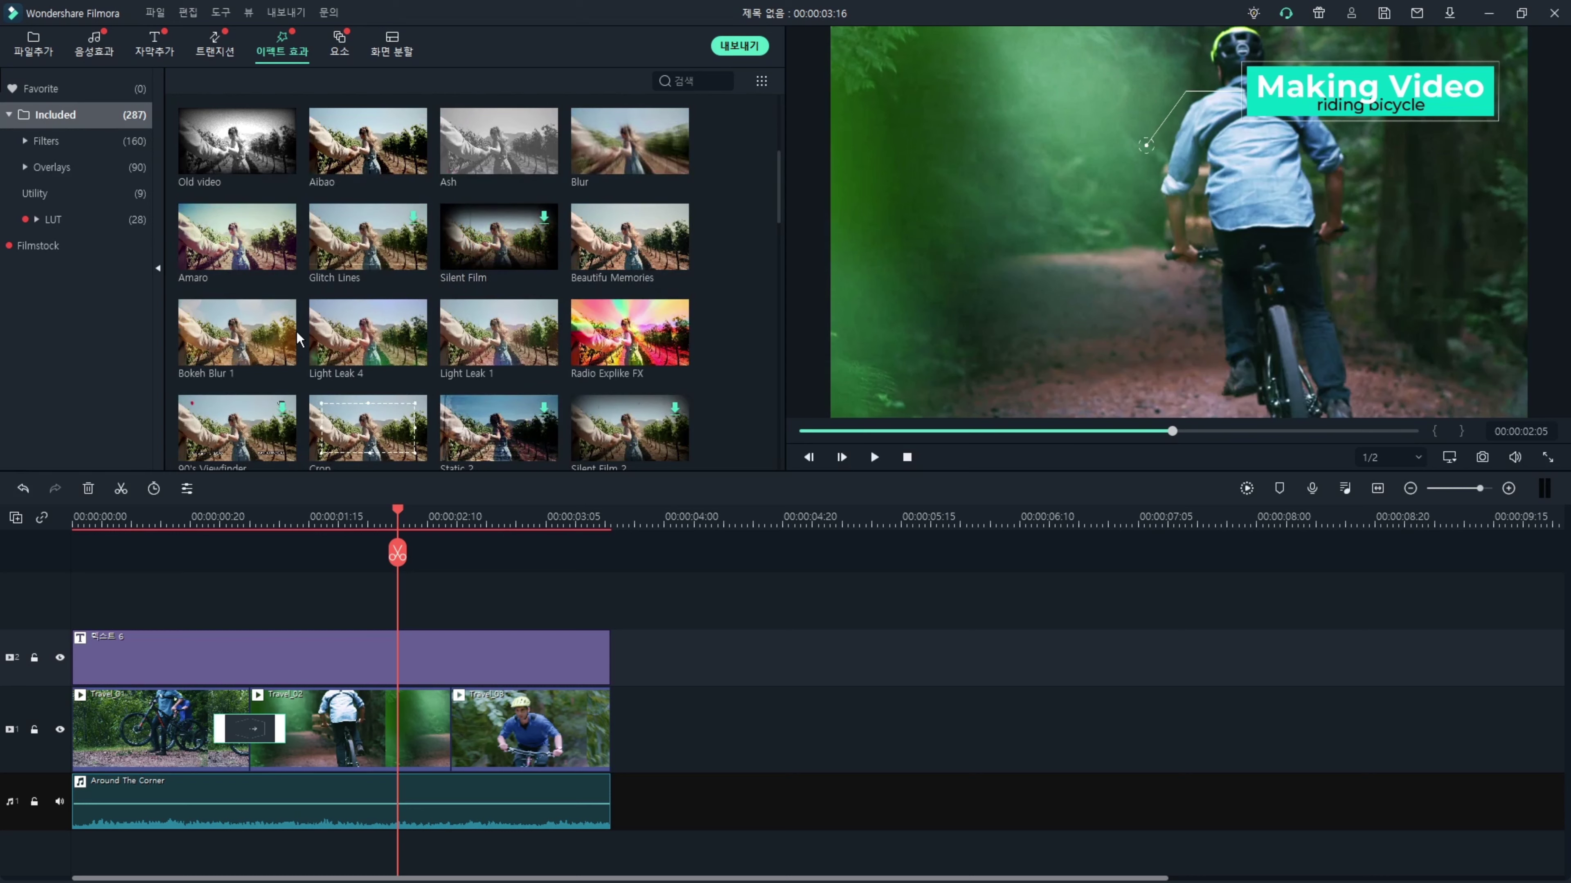
{"action": "left_click_drag", "start_coordinate": [263, 257], "coordinate": [315, 729]}
{"action": "left_click_drag", "start_coordinate": [467, 740], "coordinate": [498, 733]}
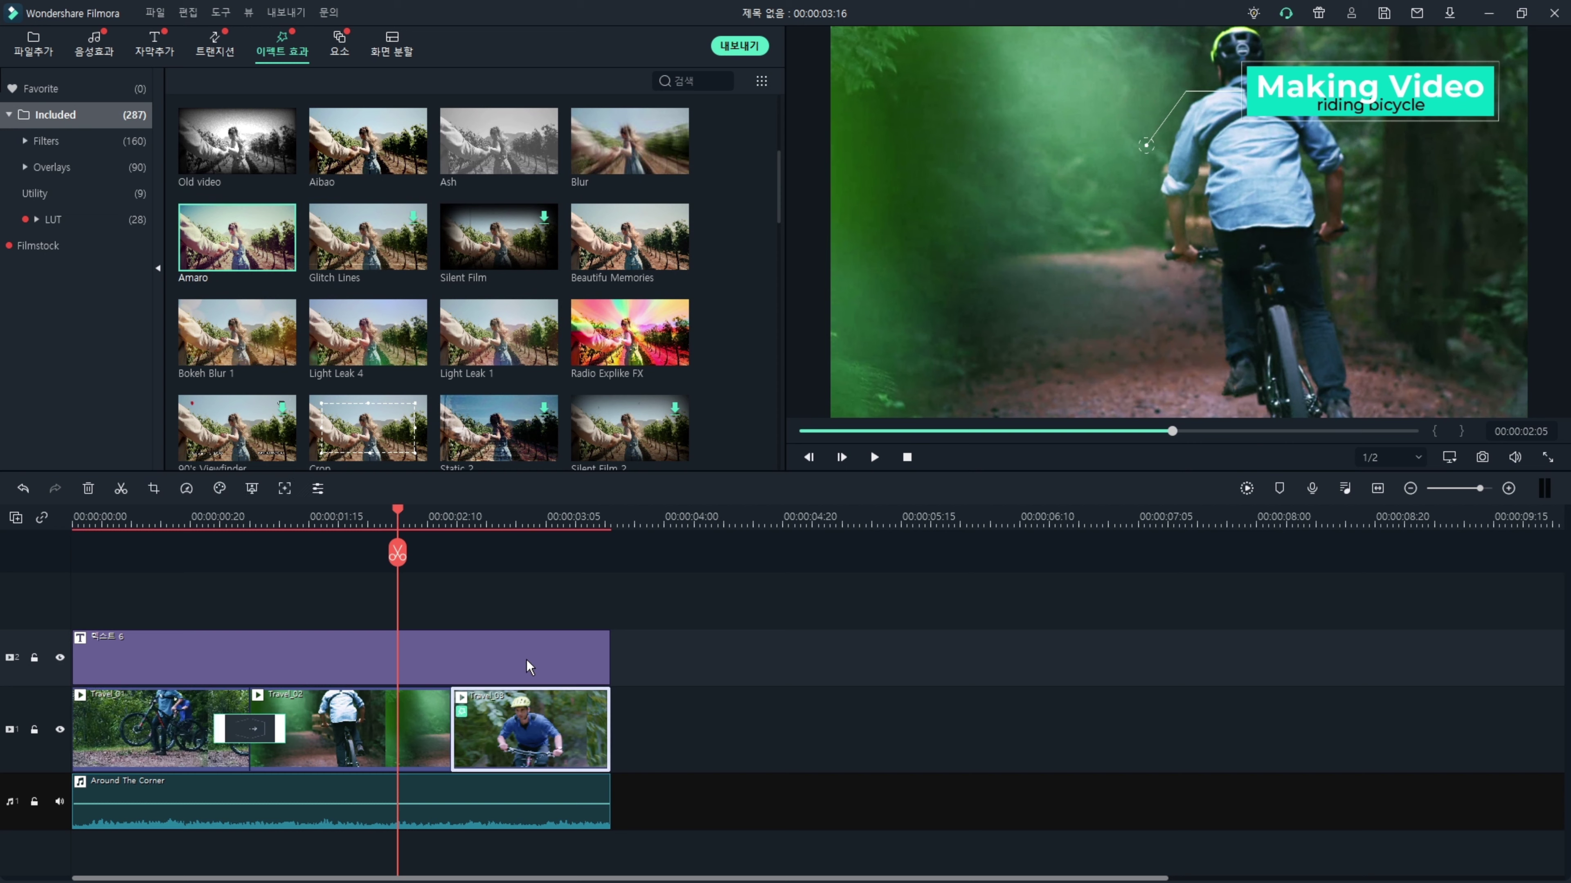
{"action": "left_click", "coordinate": [477, 517]}
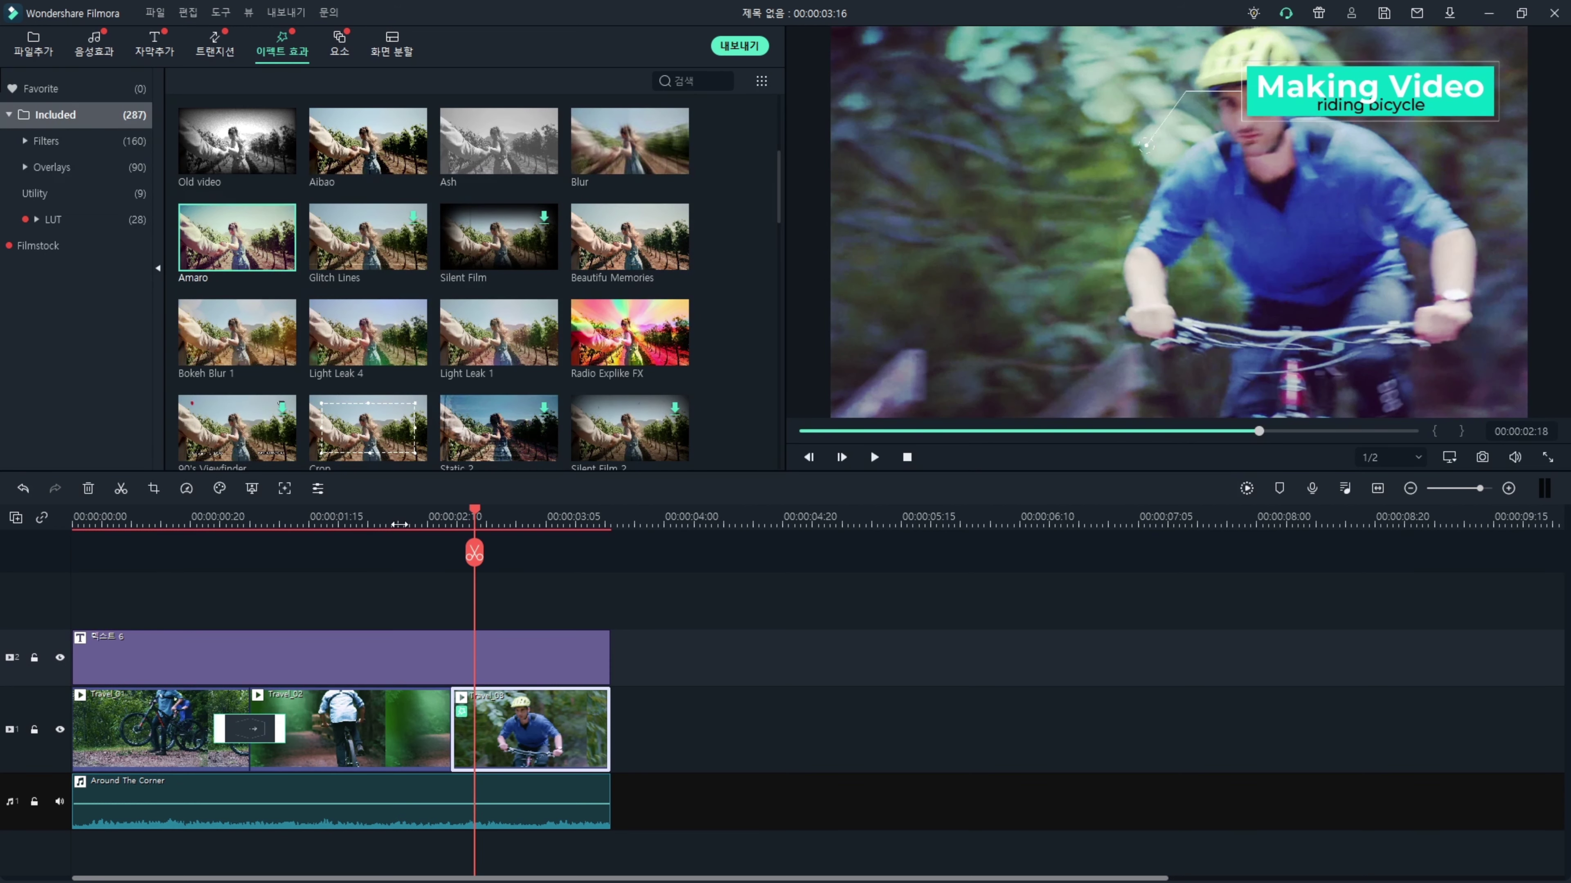
{"action": "key", "text": "space"}
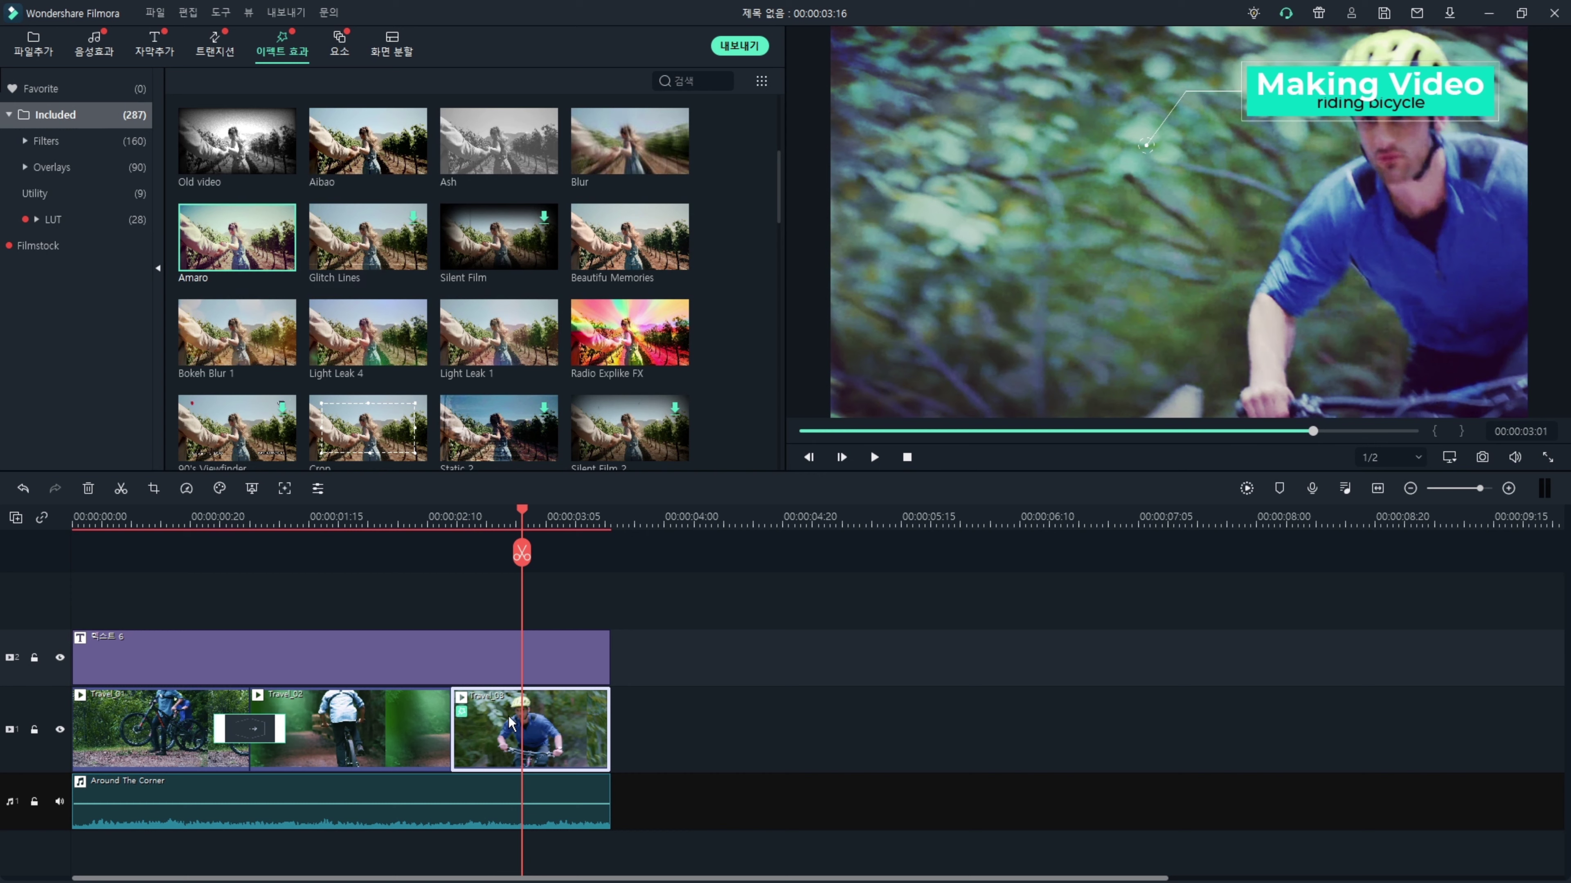
Add the Amaro filter as a separate effect on a new track above the title, trimmed to end with the clips.
{"action": "left_click", "coordinate": [351, 652]}
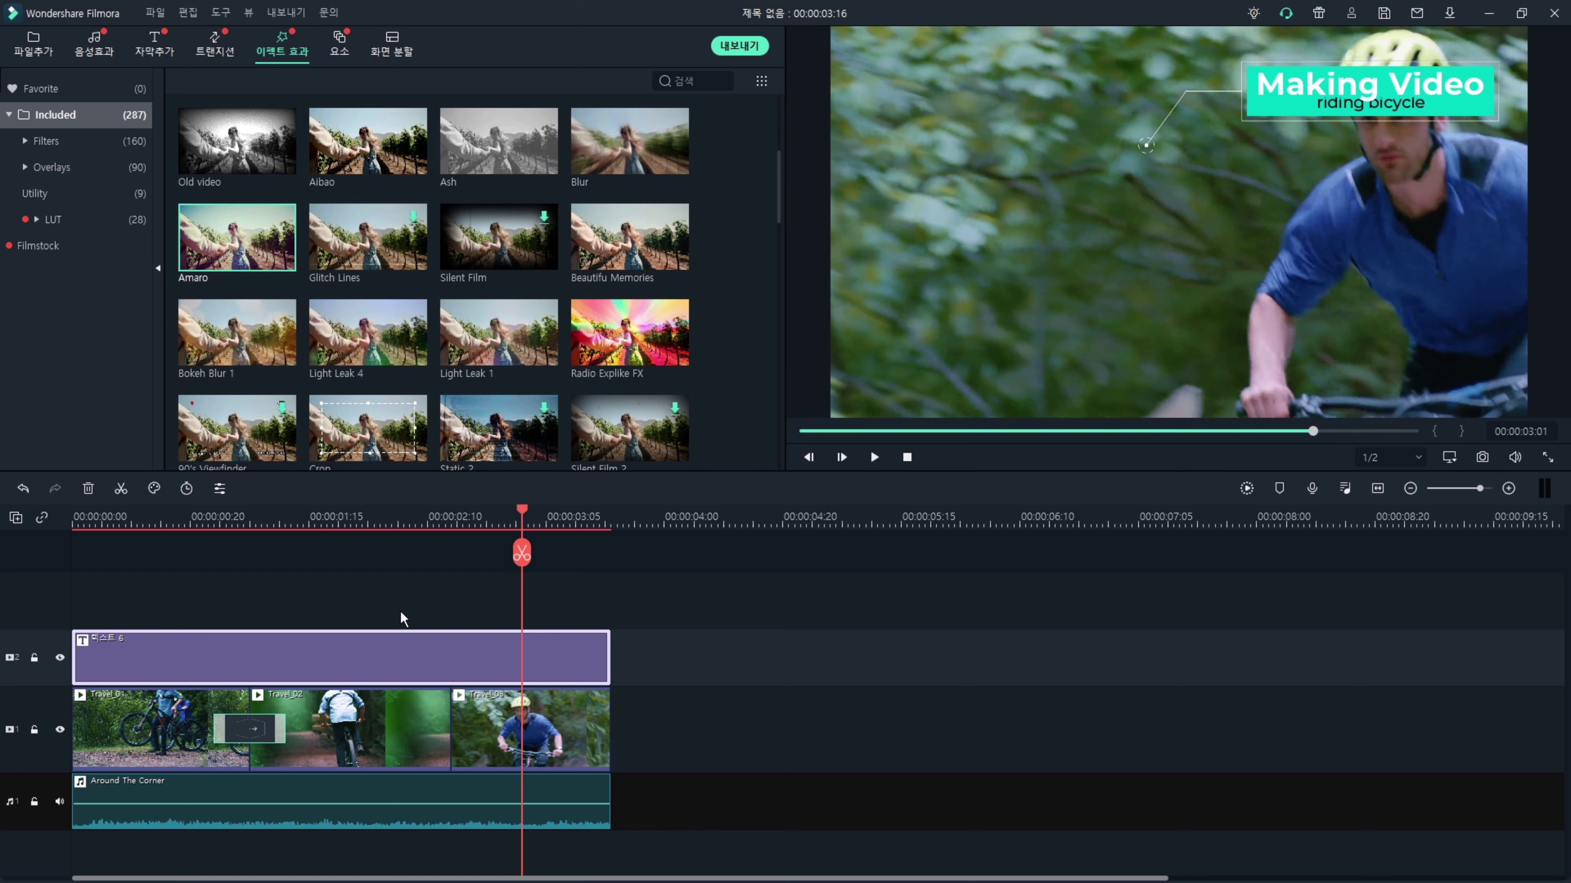
{"action": "left_click_drag", "start_coordinate": [239, 243], "coordinate": [67, 592]}
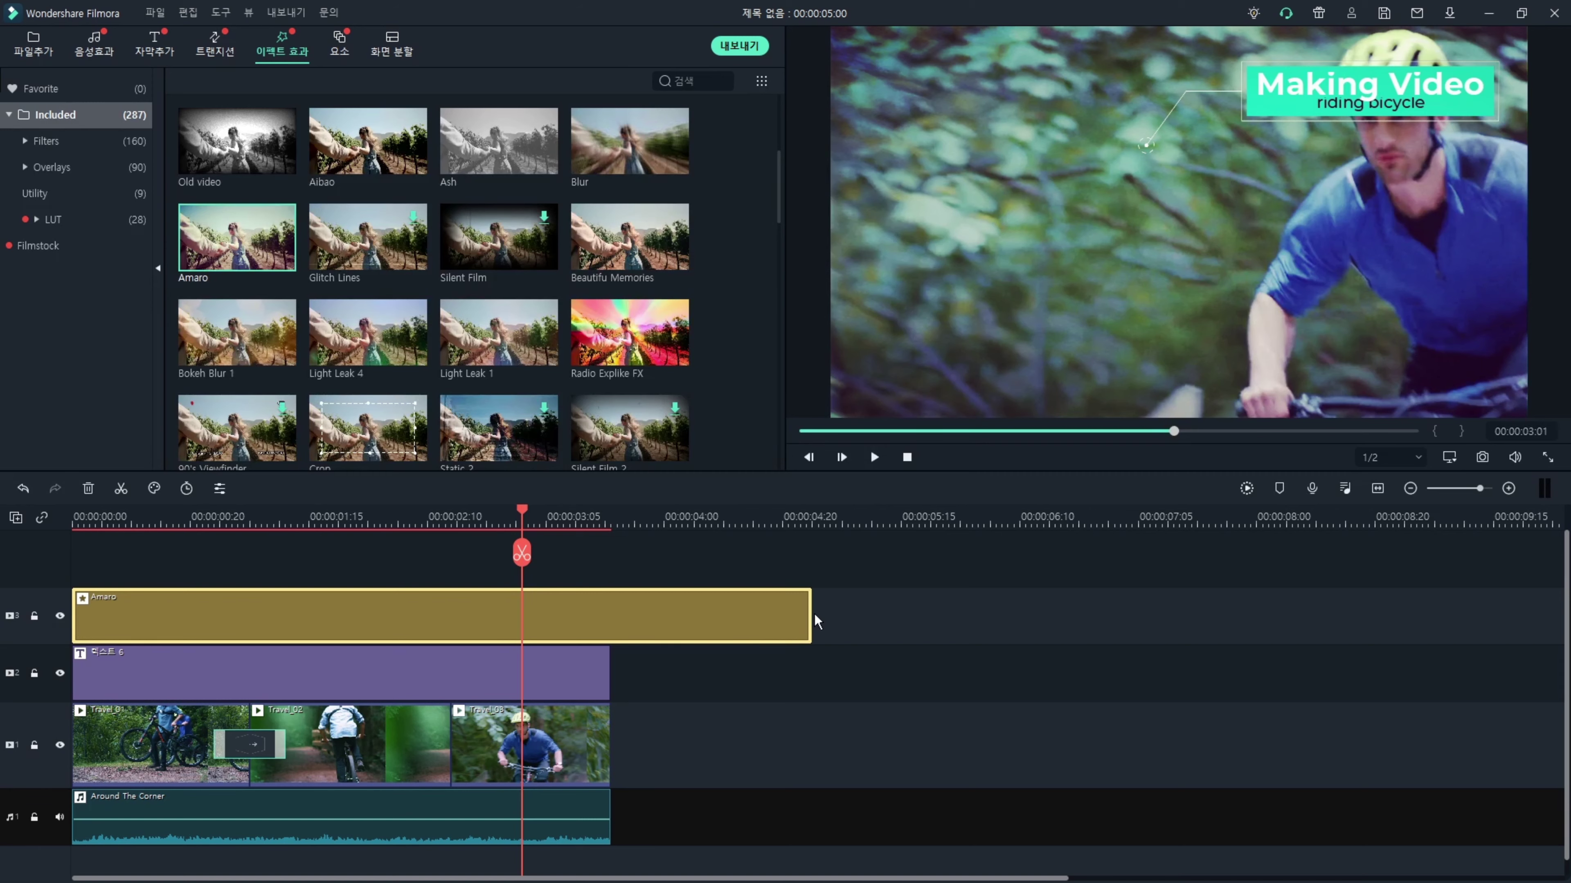
{"action": "left_click_drag", "start_coordinate": [814, 612], "coordinate": [610, 614]}
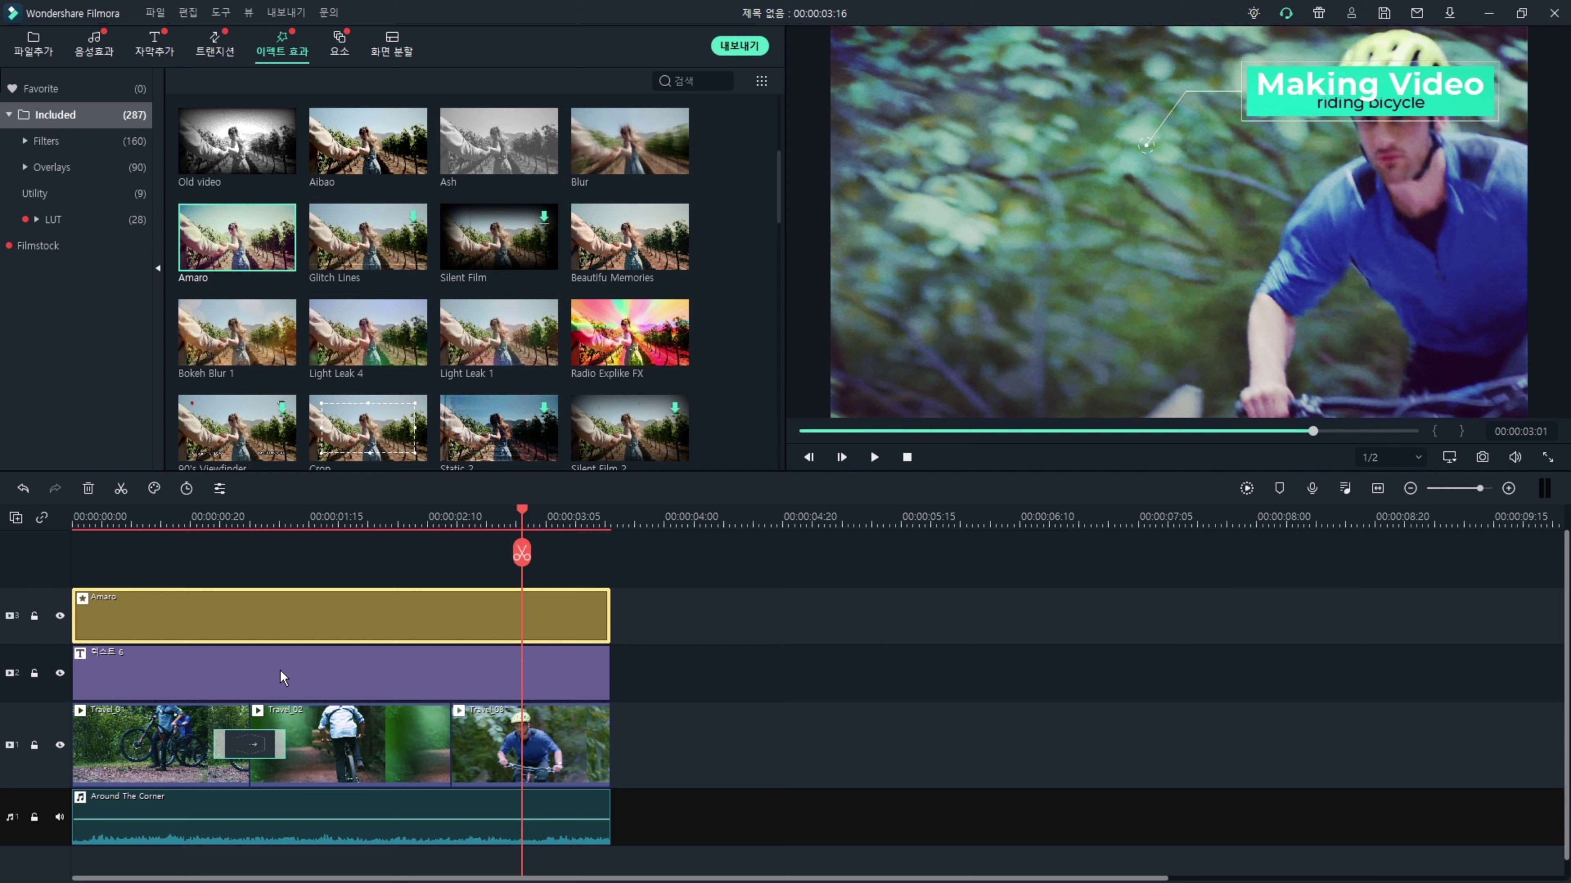
Reorder the tracks so the effect lies directly above the video clips and the title directly above the effect, undoing any accidental title deletion.
{"action": "left_click_drag", "start_coordinate": [200, 671], "coordinate": [195, 558]}
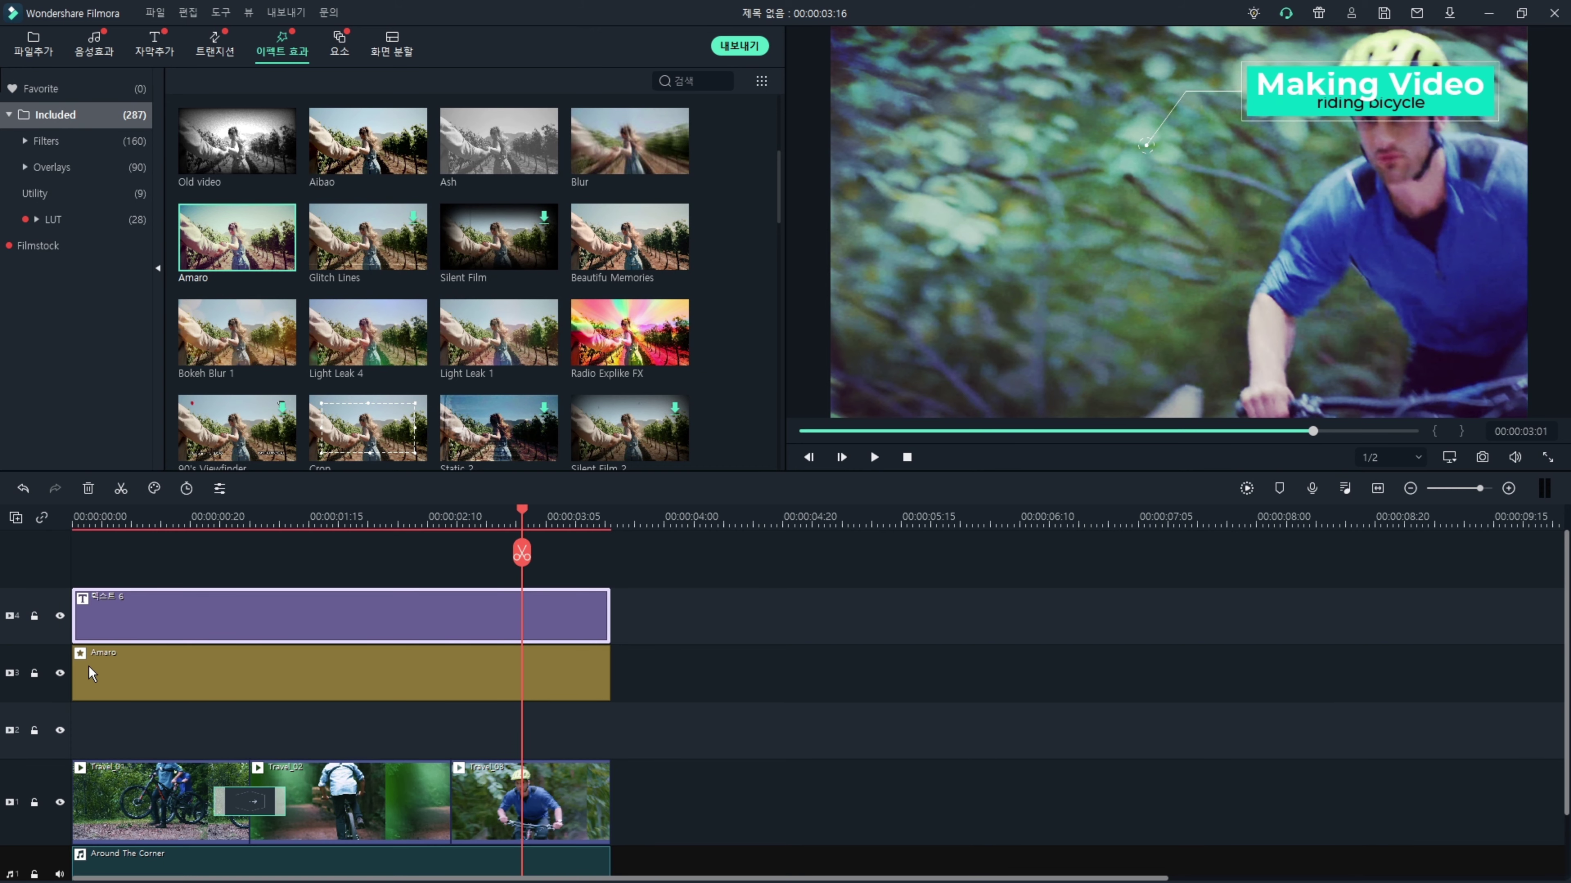
{"action": "left_click_drag", "start_coordinate": [230, 675], "coordinate": [224, 721]}
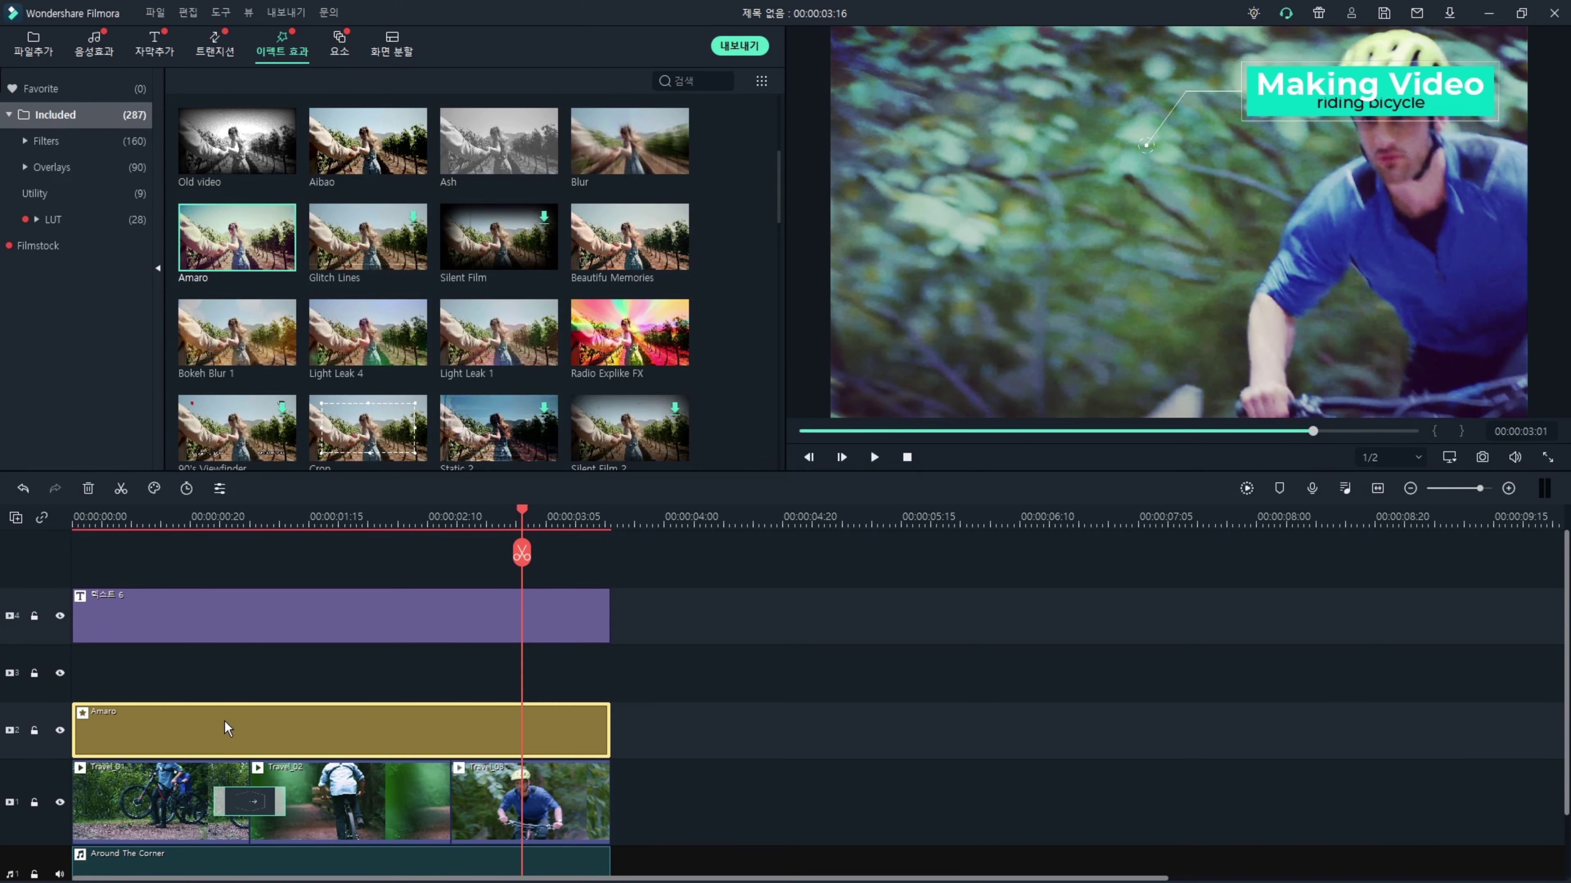
{"action": "left_click_drag", "start_coordinate": [225, 609], "coordinate": [221, 656]}
{"action": "key", "text": "Delete"}
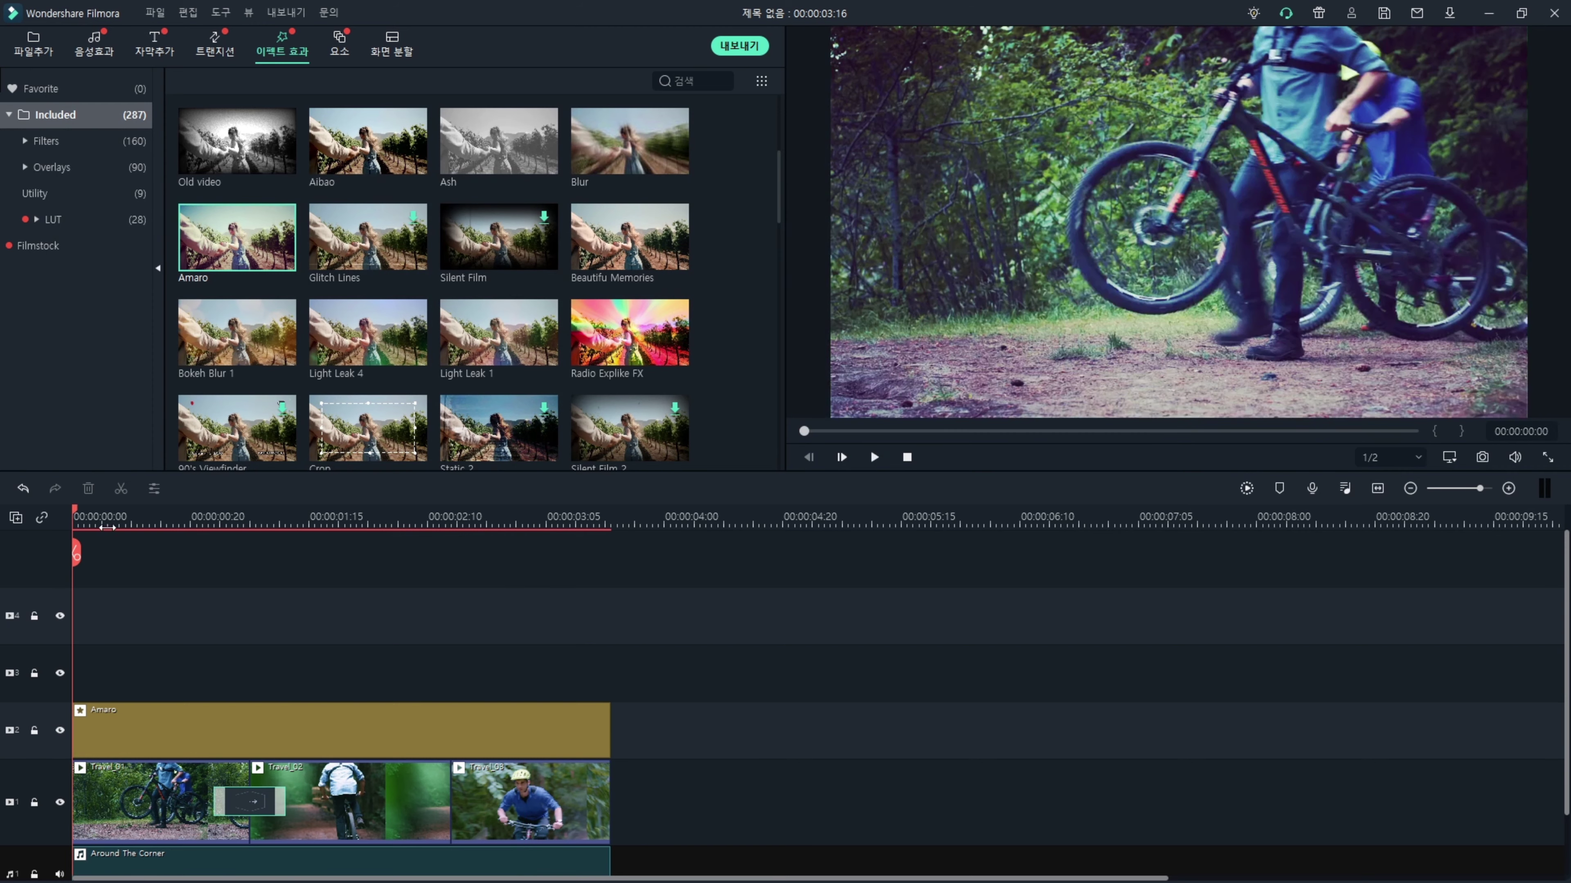
{"action": "key", "text": "ctrl+z"}
Play the sequence with the Amaro effect and compare the picture by hiding and showing the effect's track.
{"action": "left_click", "coordinate": [114, 518]}
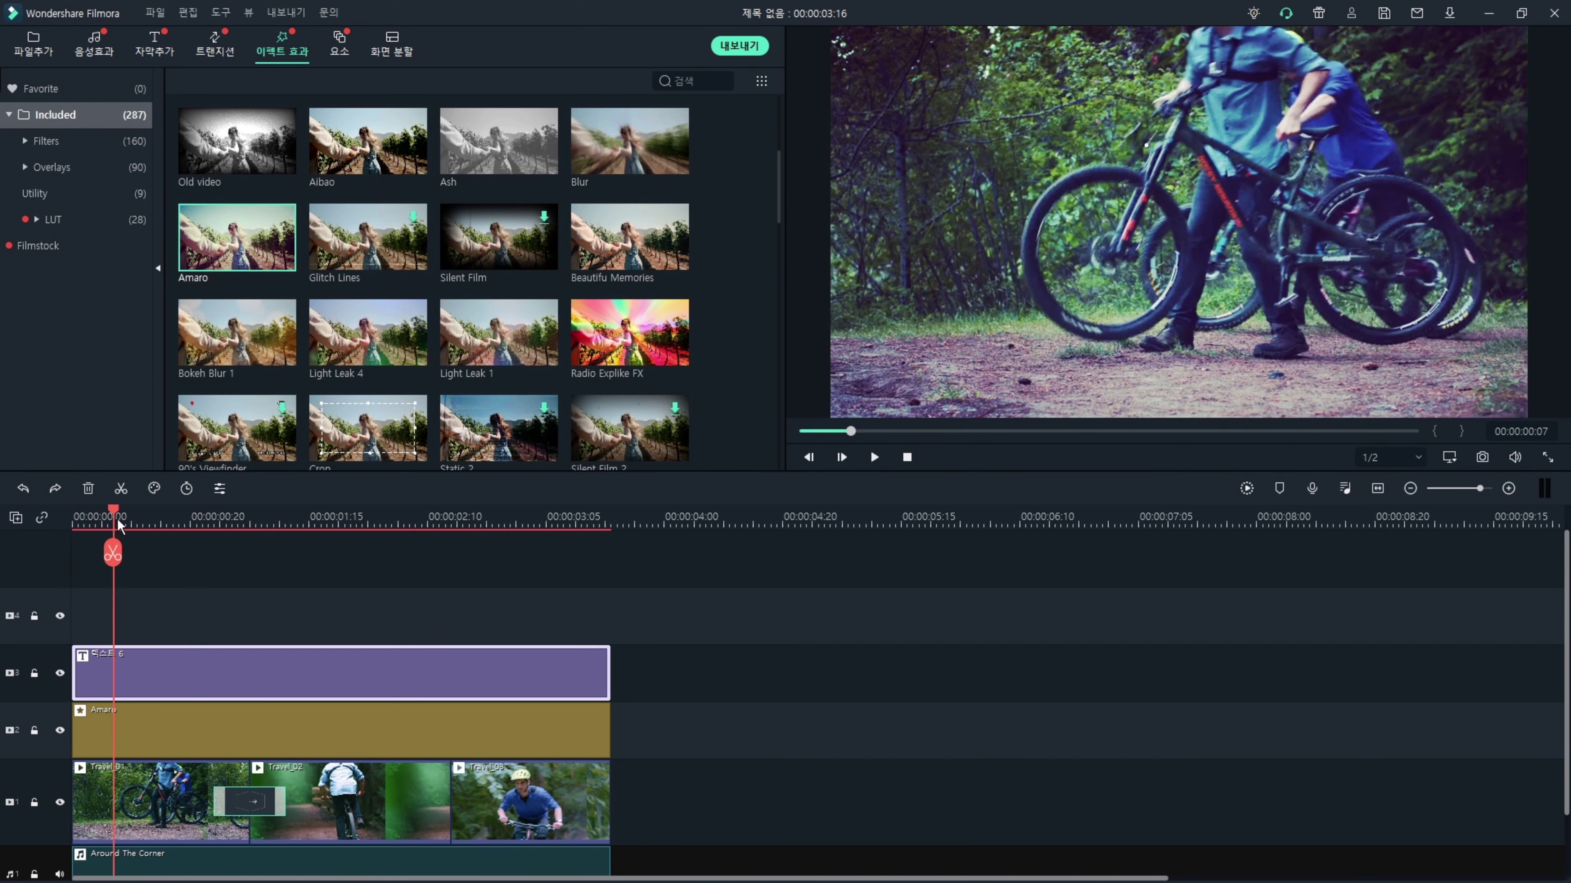
{"action": "key", "text": "space"}
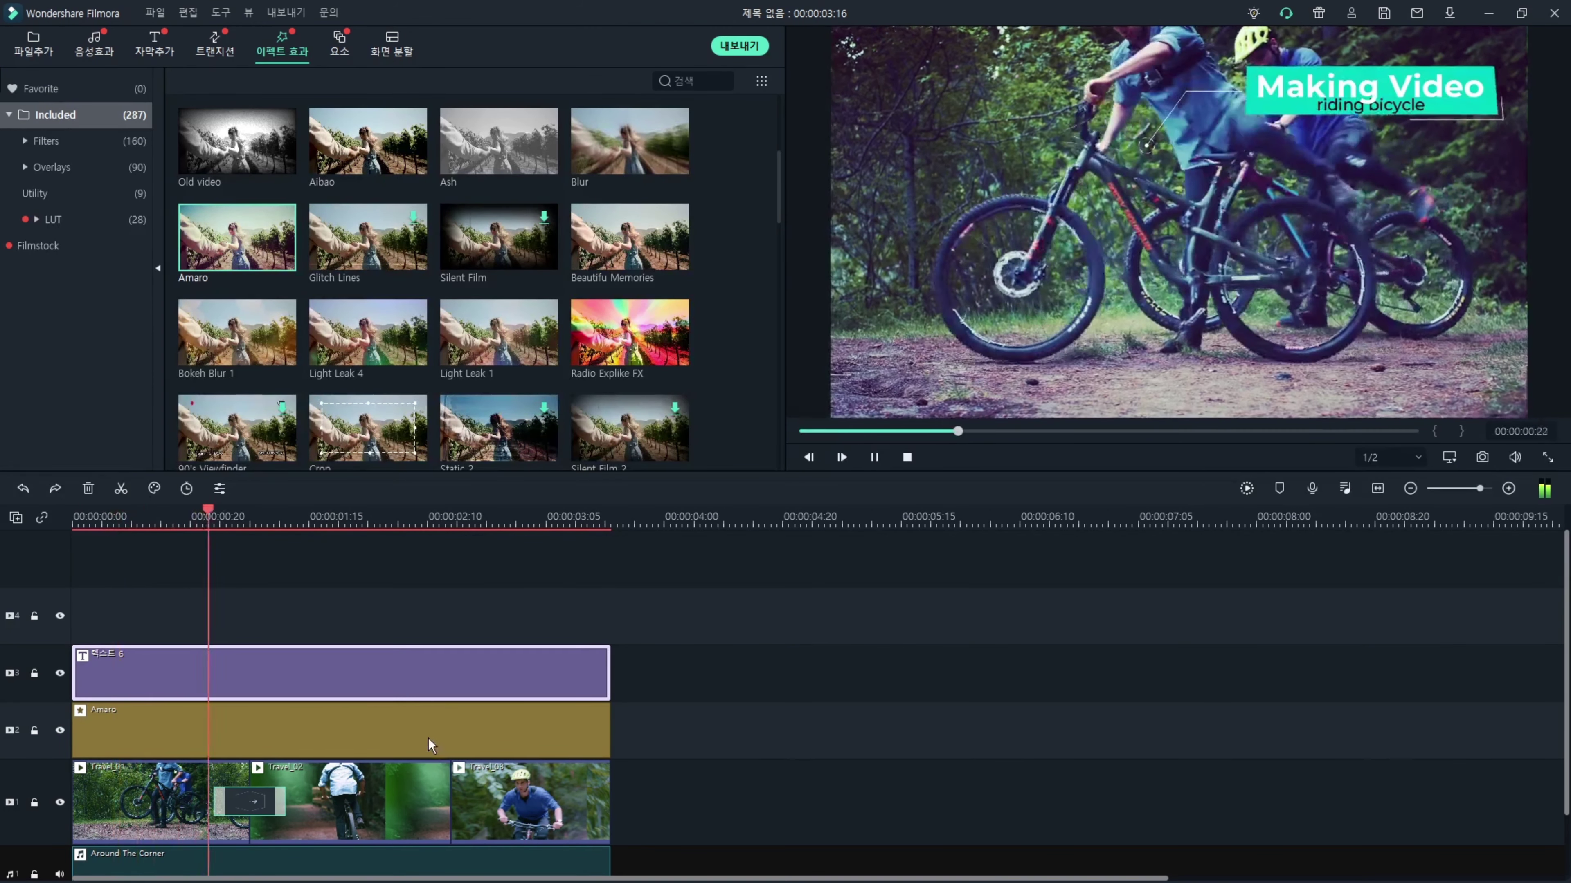
{"action": "key", "text": "space"}
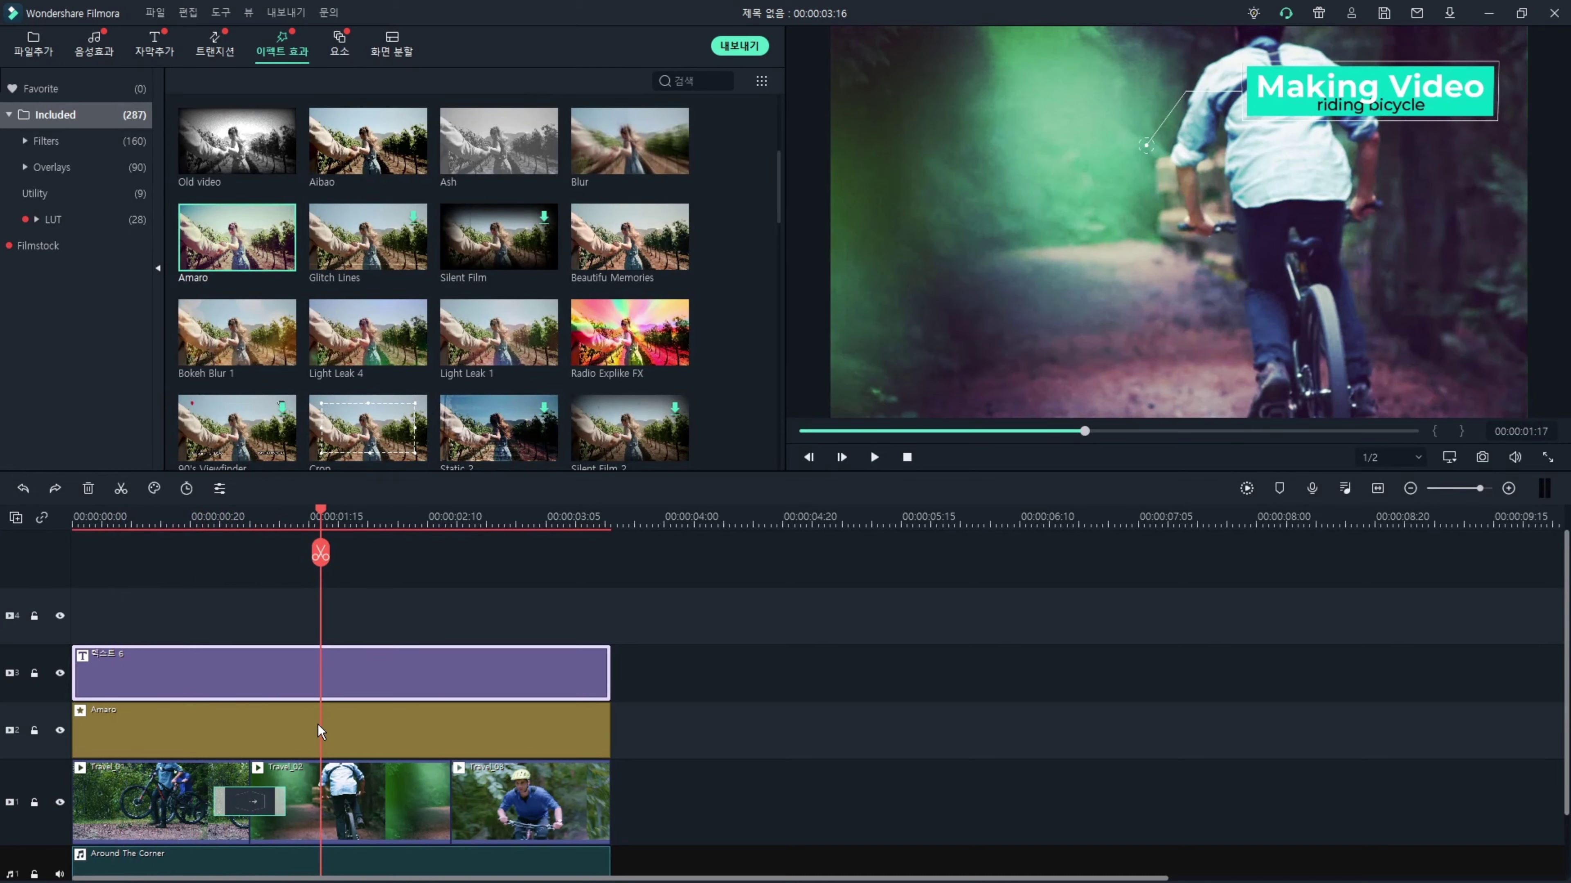
{"action": "left_click", "coordinate": [60, 730]}
{"action": "left_click", "coordinate": [190, 741]}
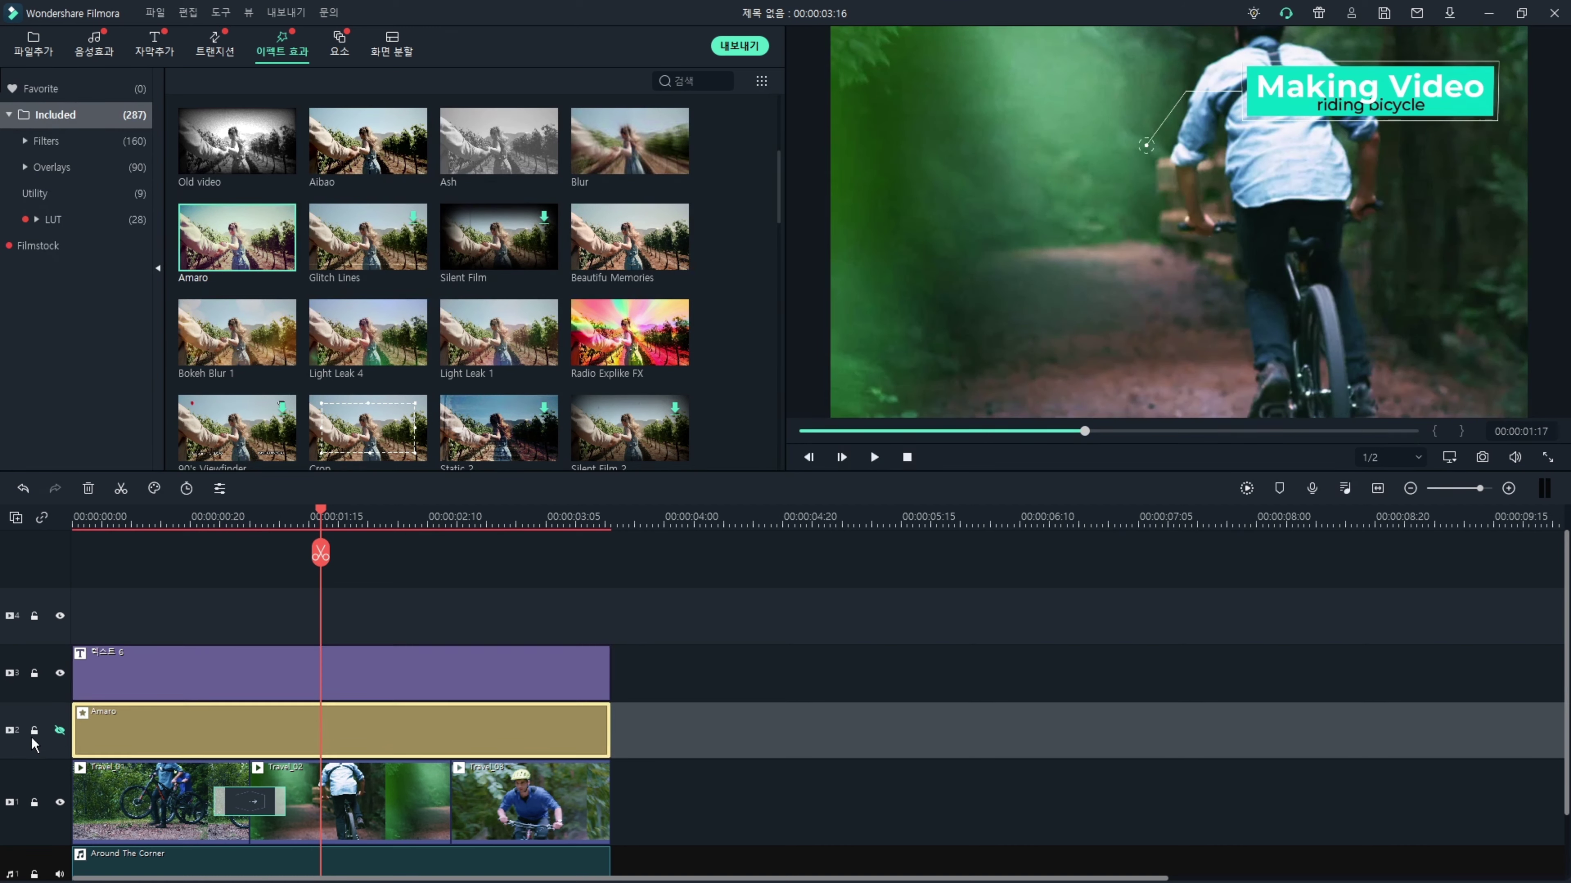
{"action": "left_click", "coordinate": [60, 731]}
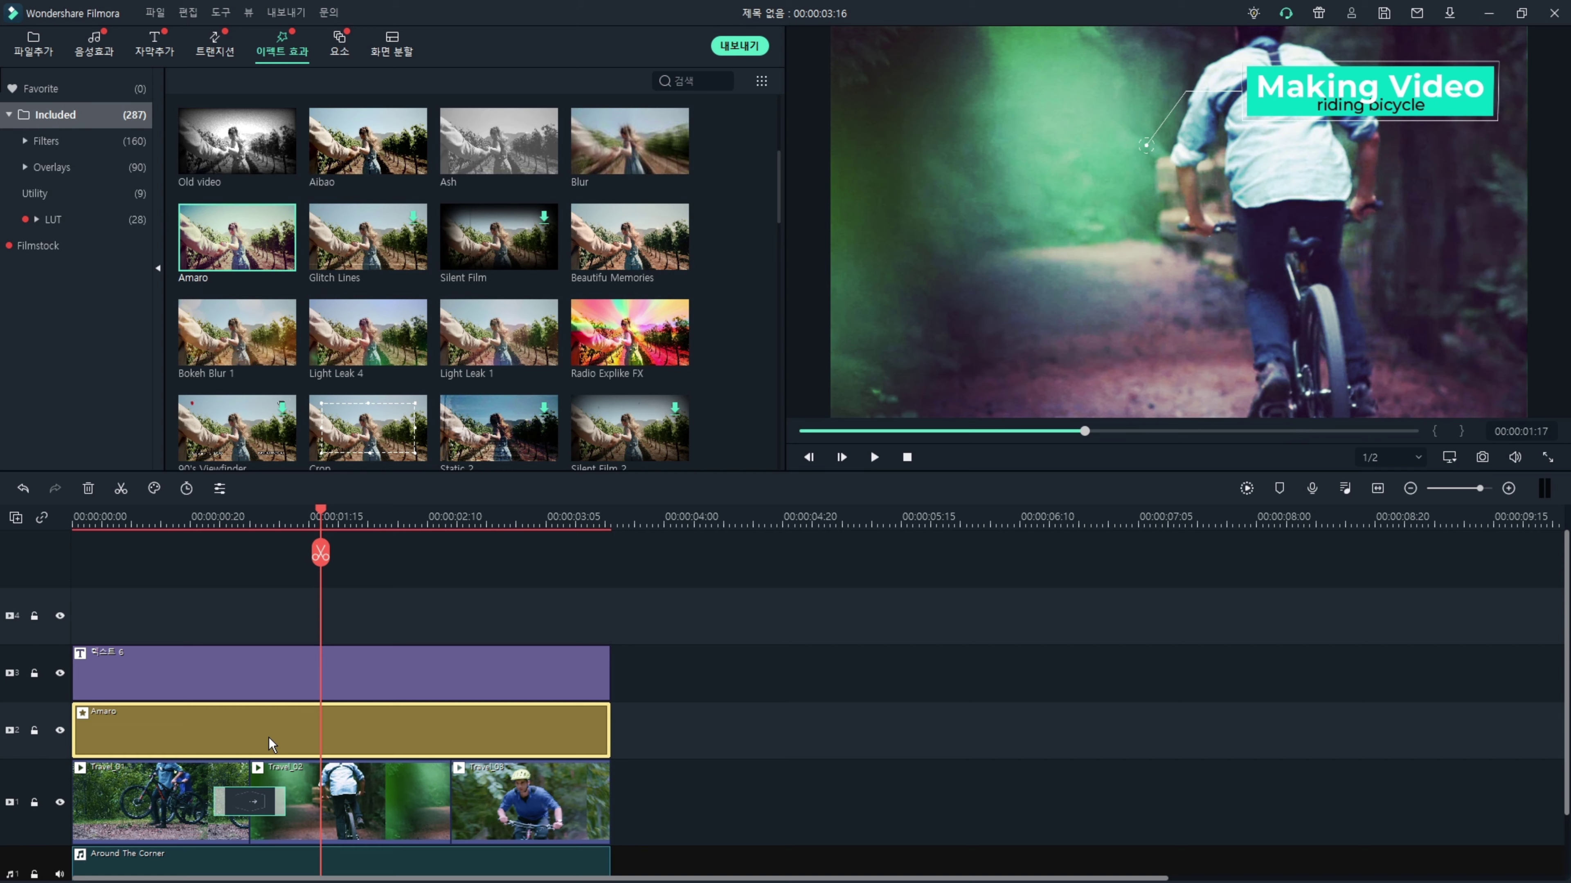
Replace the Amaro effect below the title with Light Leak 4, preview it, and trim it to end with the clips.
{"action": "key", "text": "Delete"}
{"action": "left_click_drag", "start_coordinate": [368, 334], "coordinate": [81, 742]}
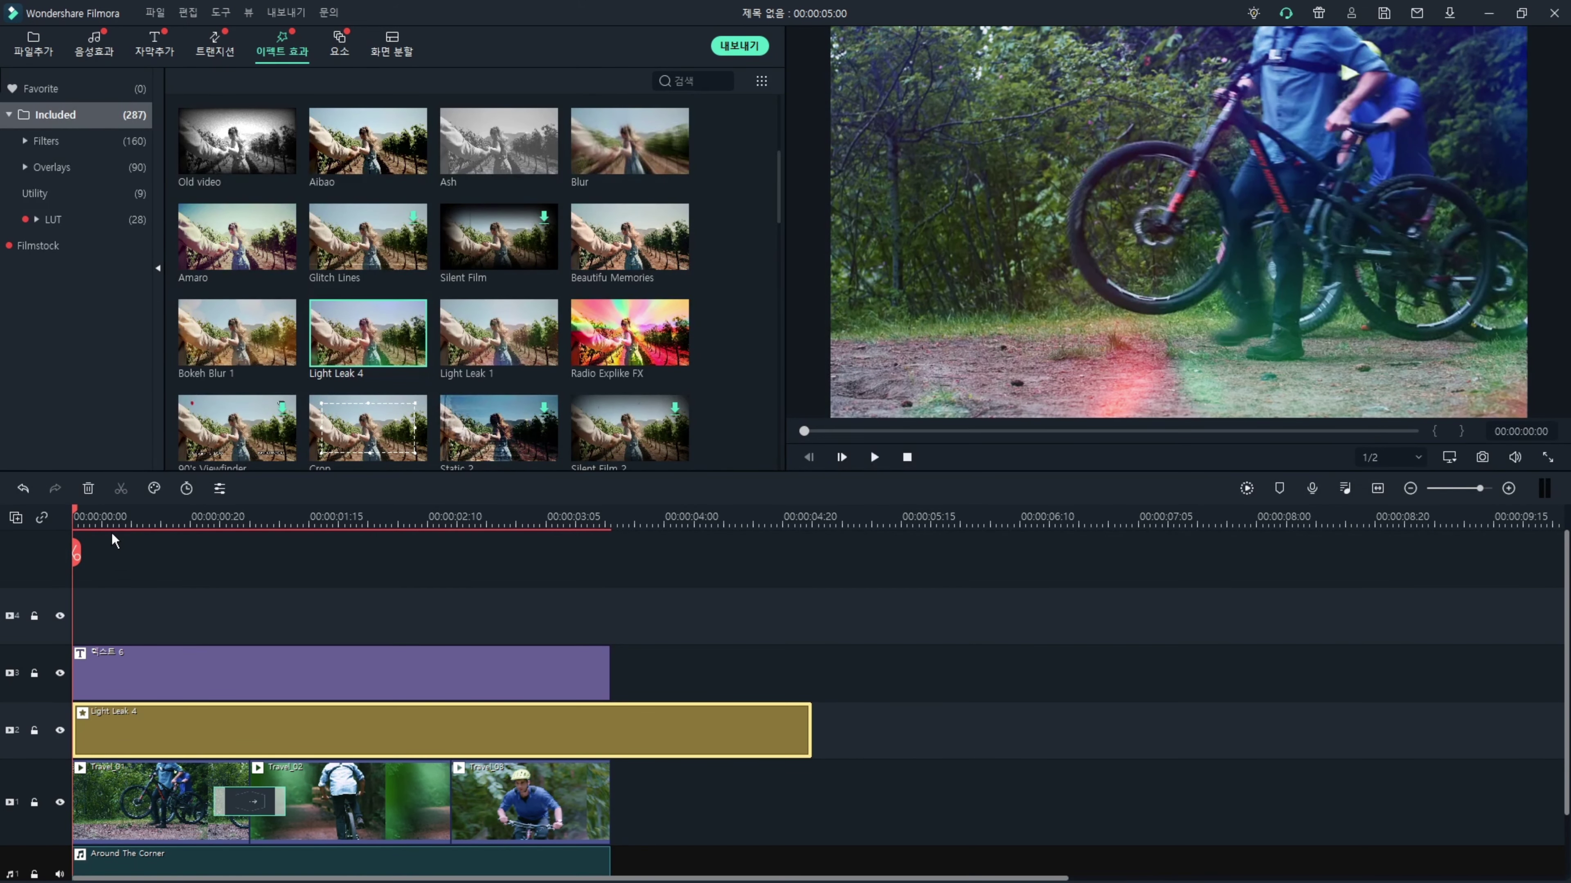
{"action": "key", "text": "space"}
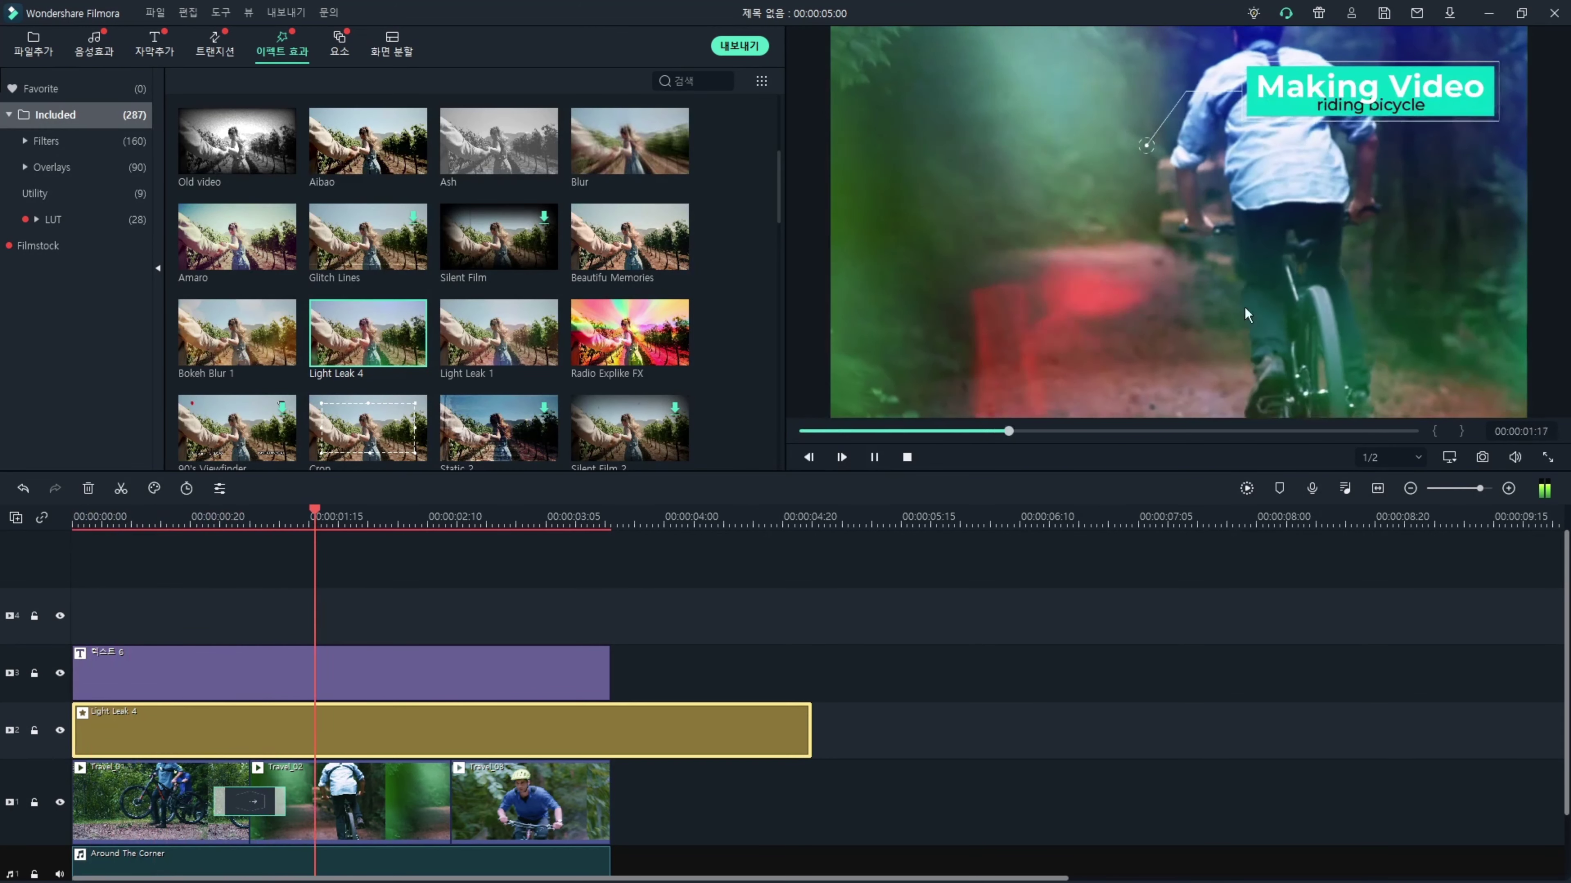
{"action": "key", "text": "space"}
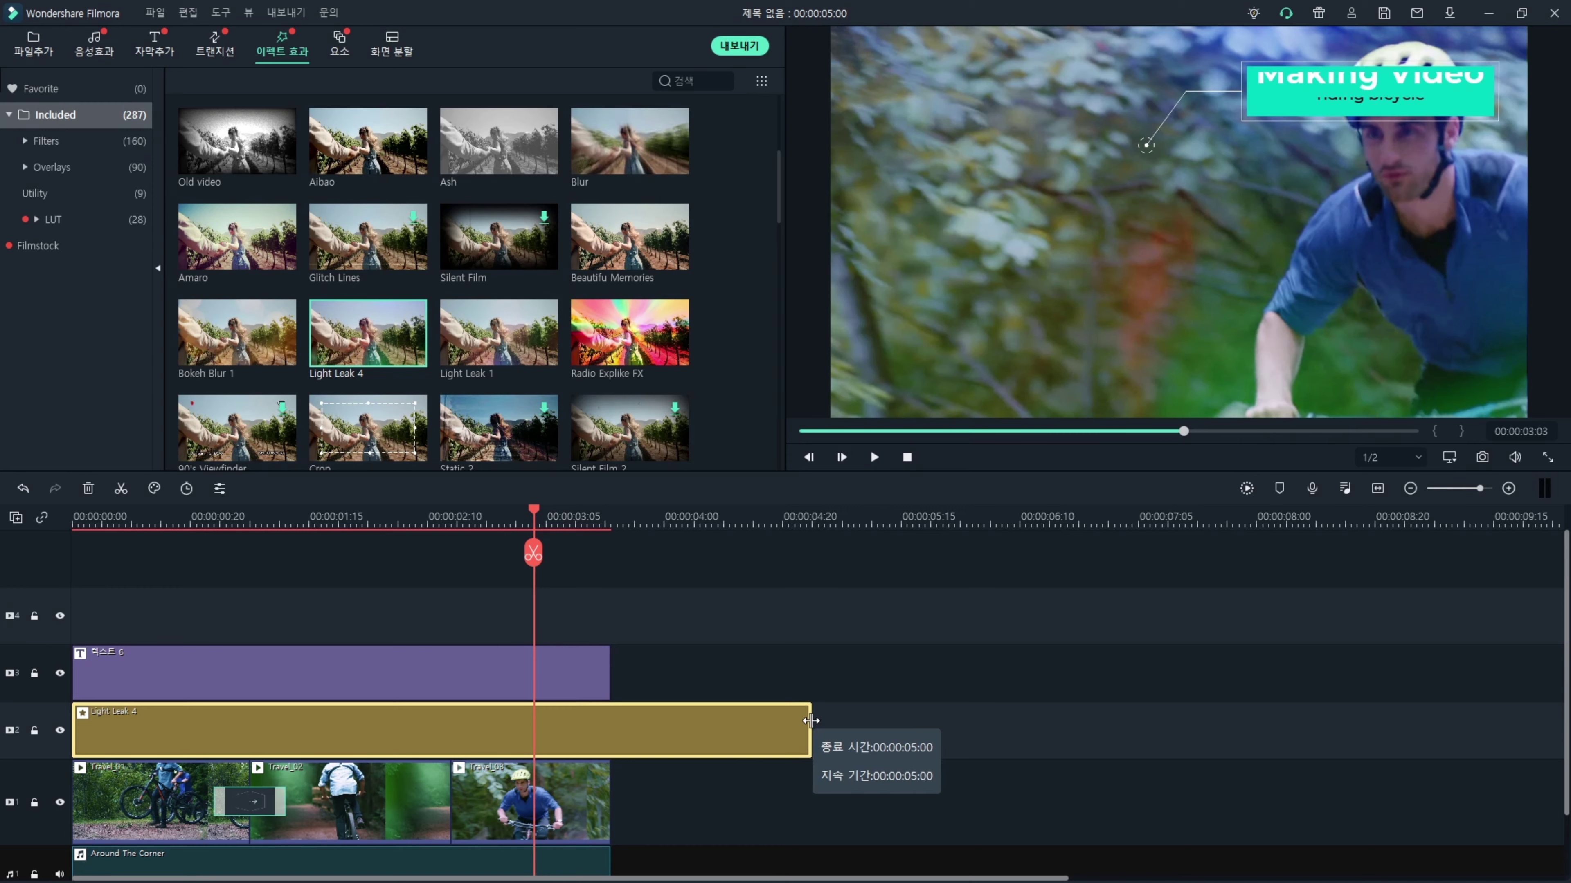
{"action": "left_click_drag", "start_coordinate": [810, 723], "coordinate": [607, 722]}
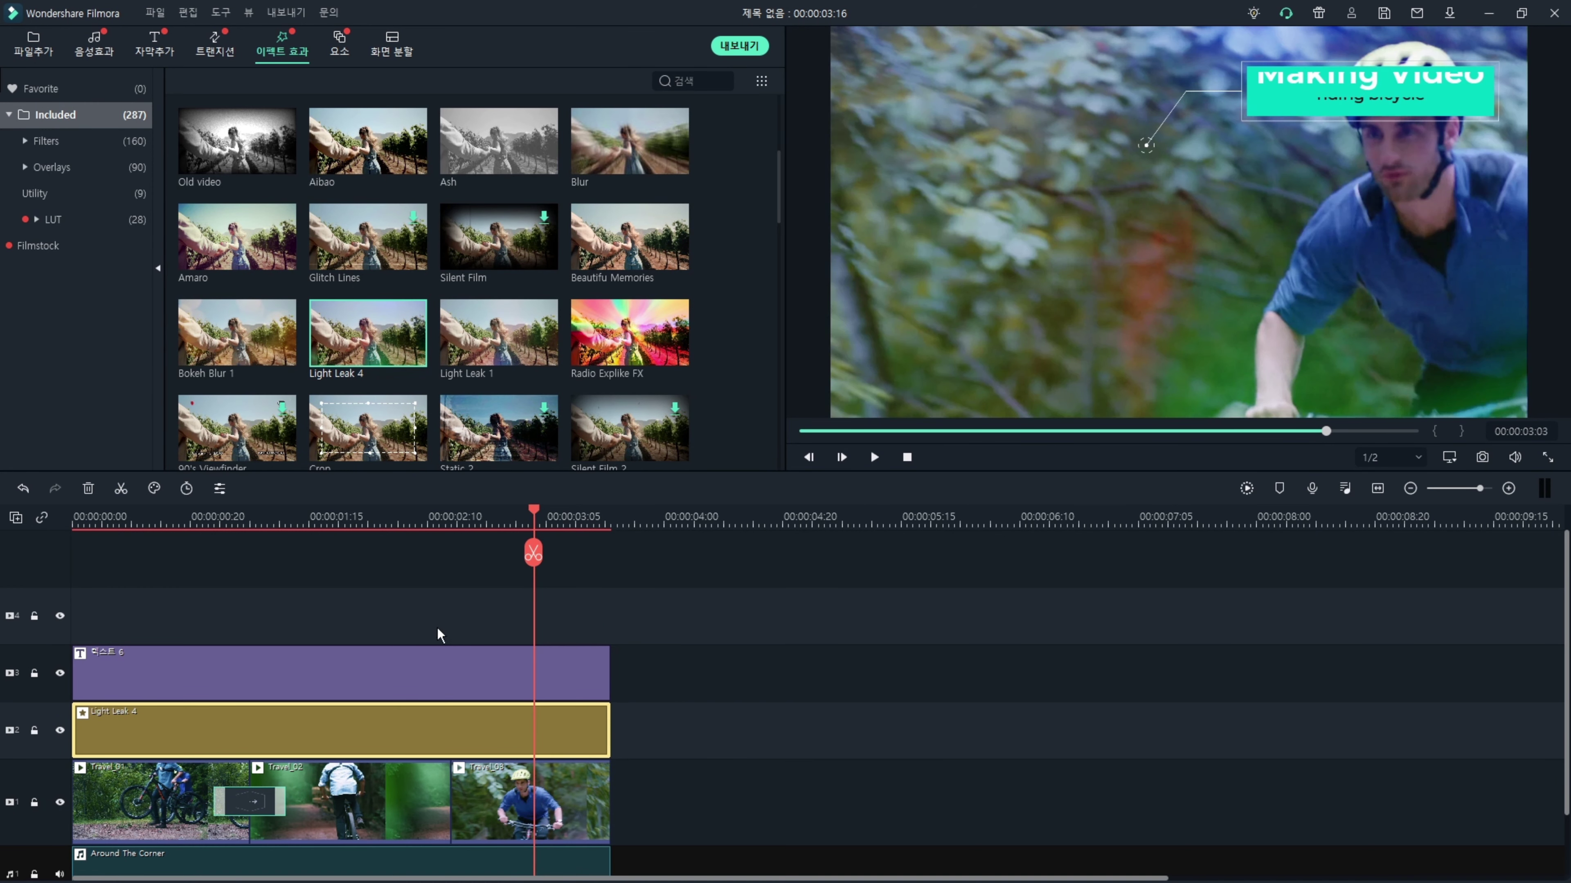
Add Badge Element 1 from the Badges elements above the title, trimmed to end with the clips, and play the sequence.
{"action": "left_click", "coordinate": [339, 45]}
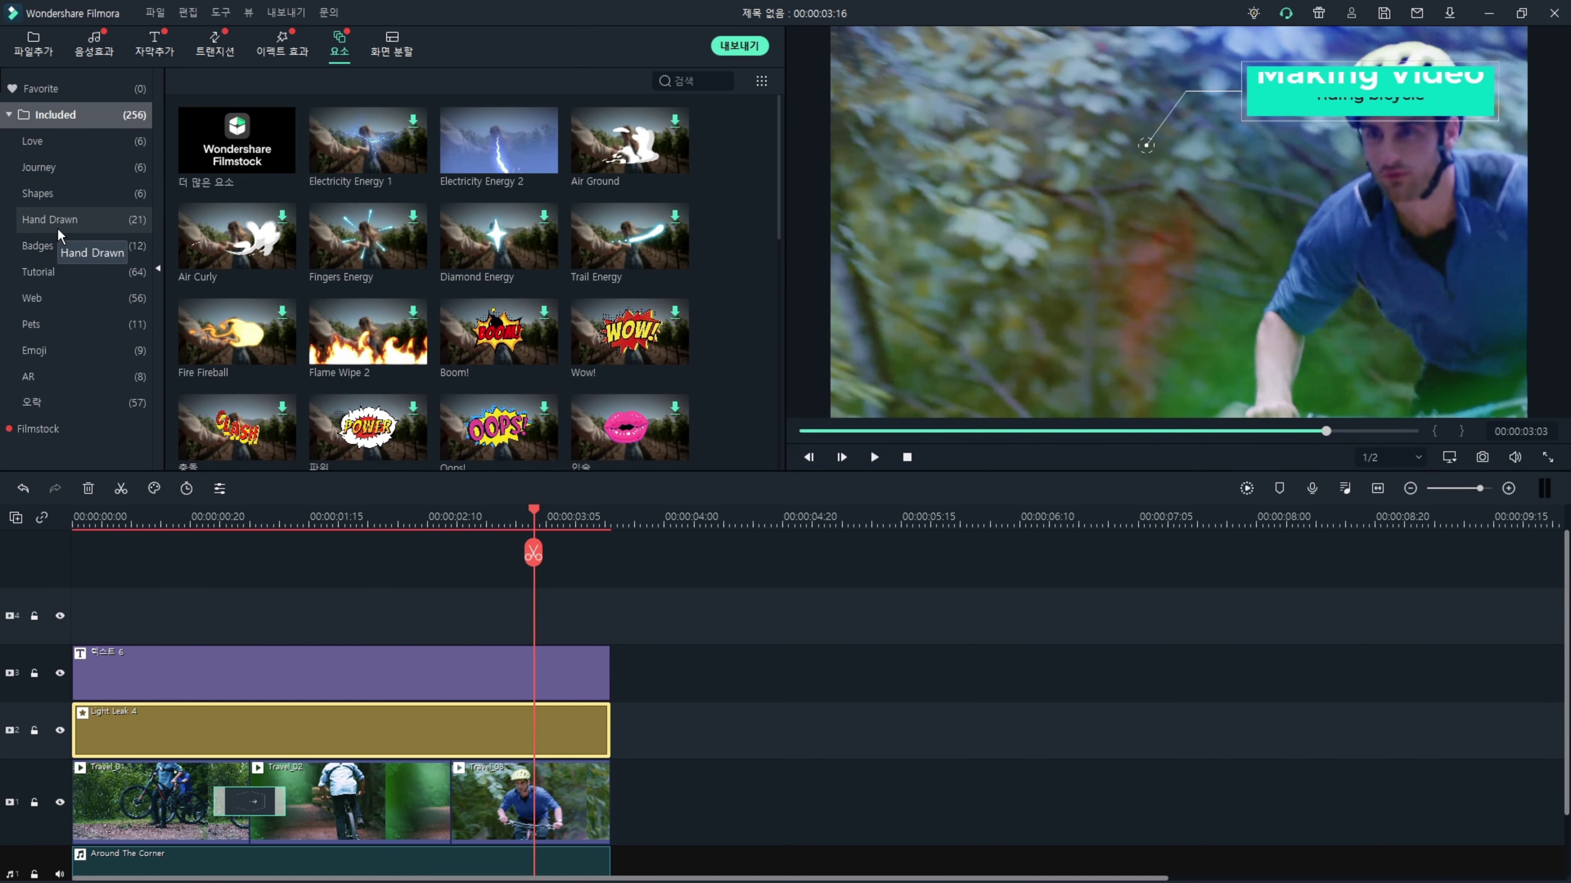
{"action": "left_click", "coordinate": [63, 245]}
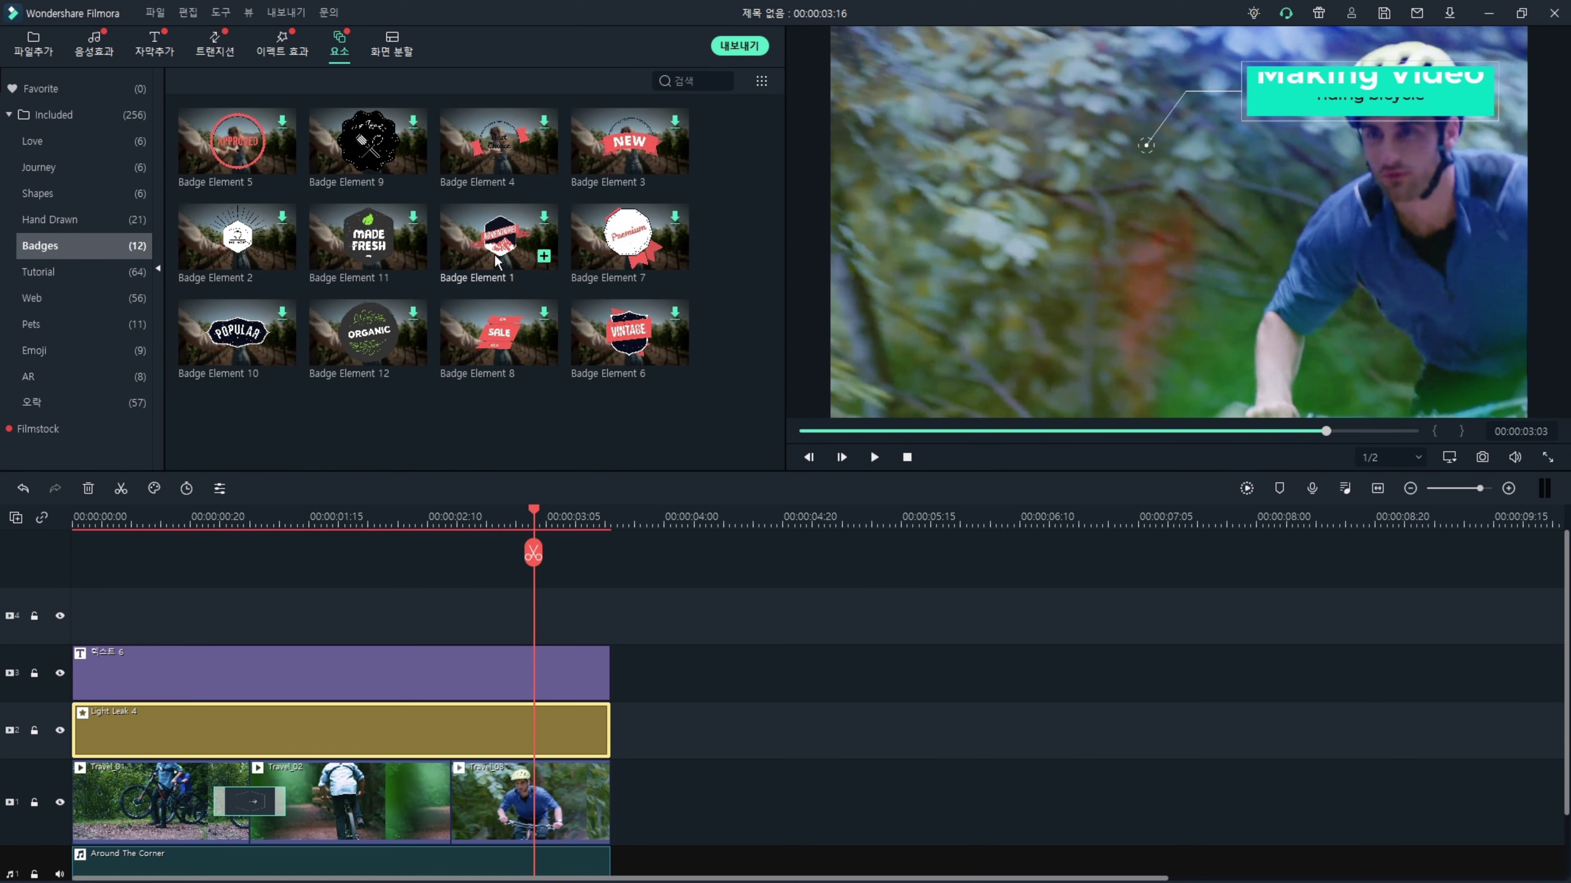
{"action": "left_click_drag", "start_coordinate": [500, 254], "coordinate": [58, 606]}
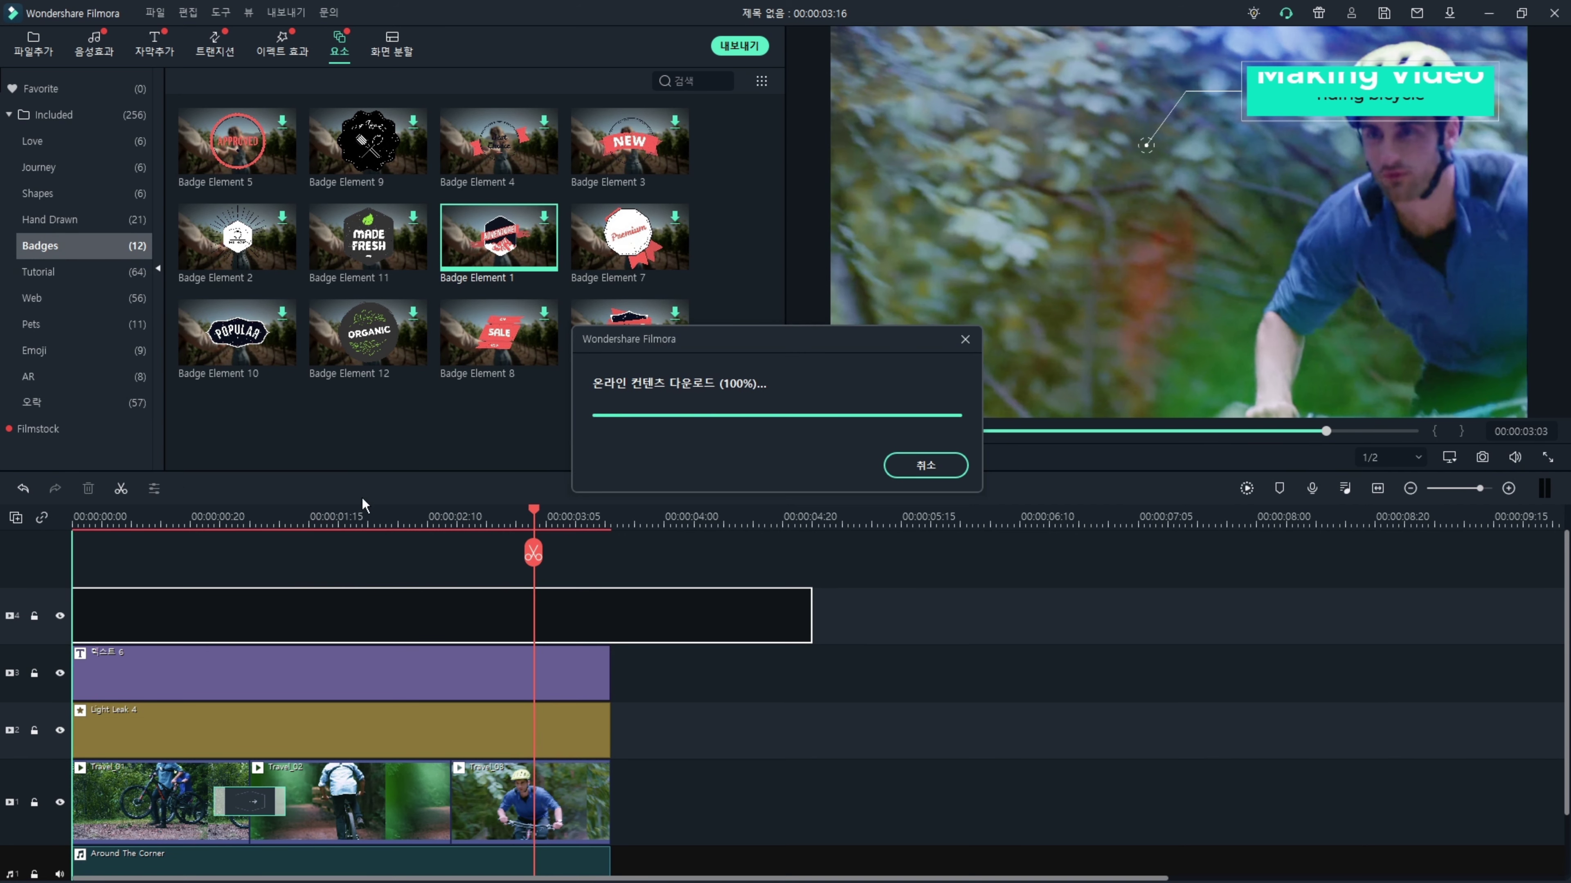
{"action": "left_click_drag", "start_coordinate": [816, 611], "coordinate": [609, 615]}
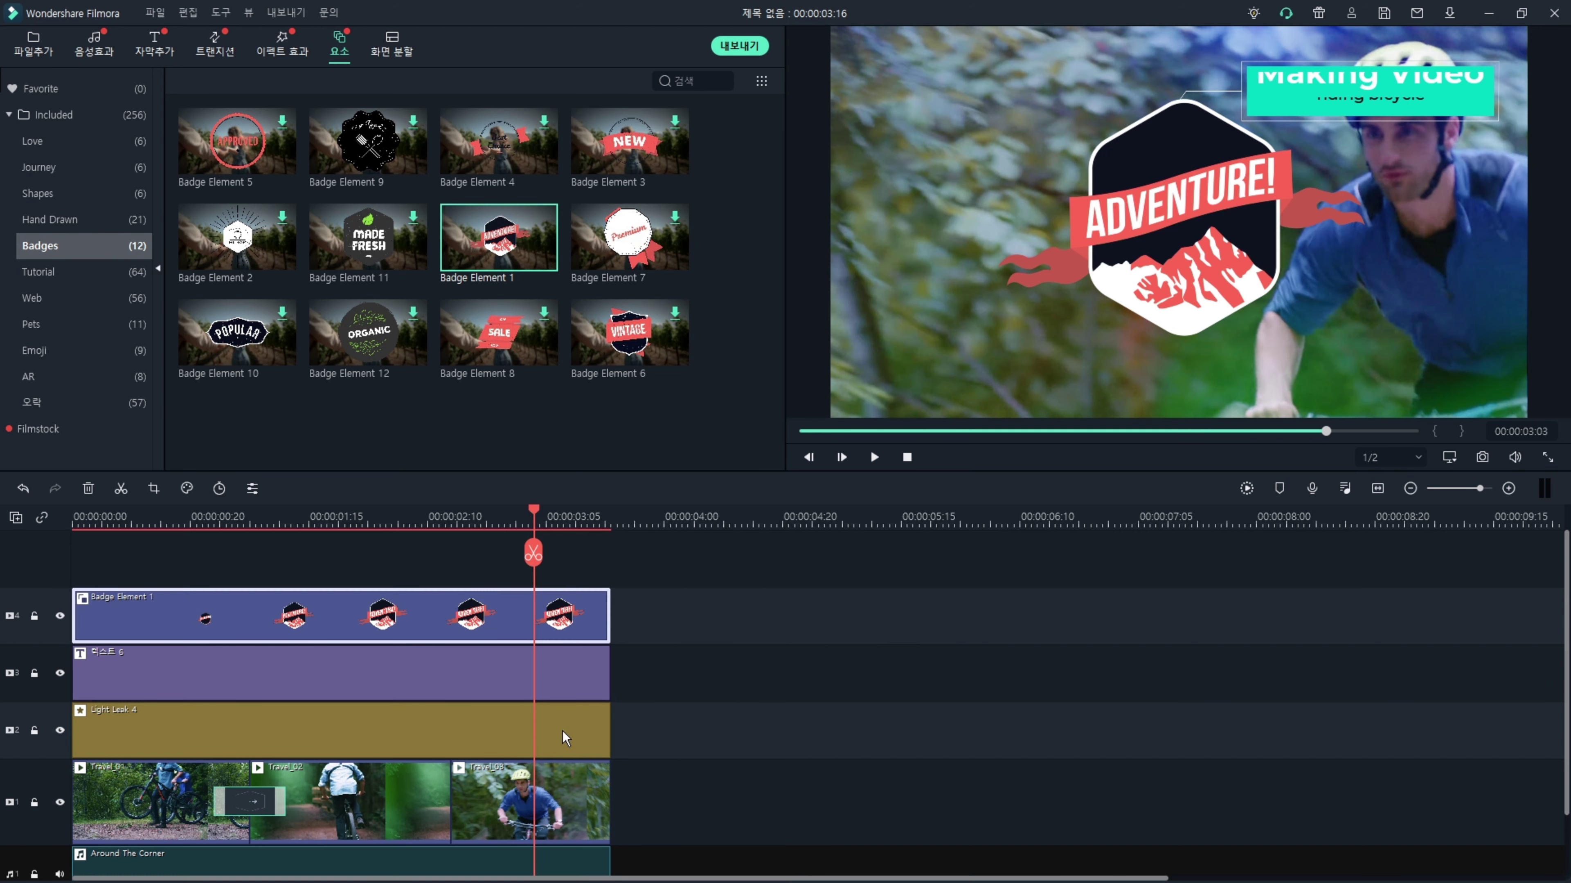
{"action": "left_click", "coordinate": [130, 523]}
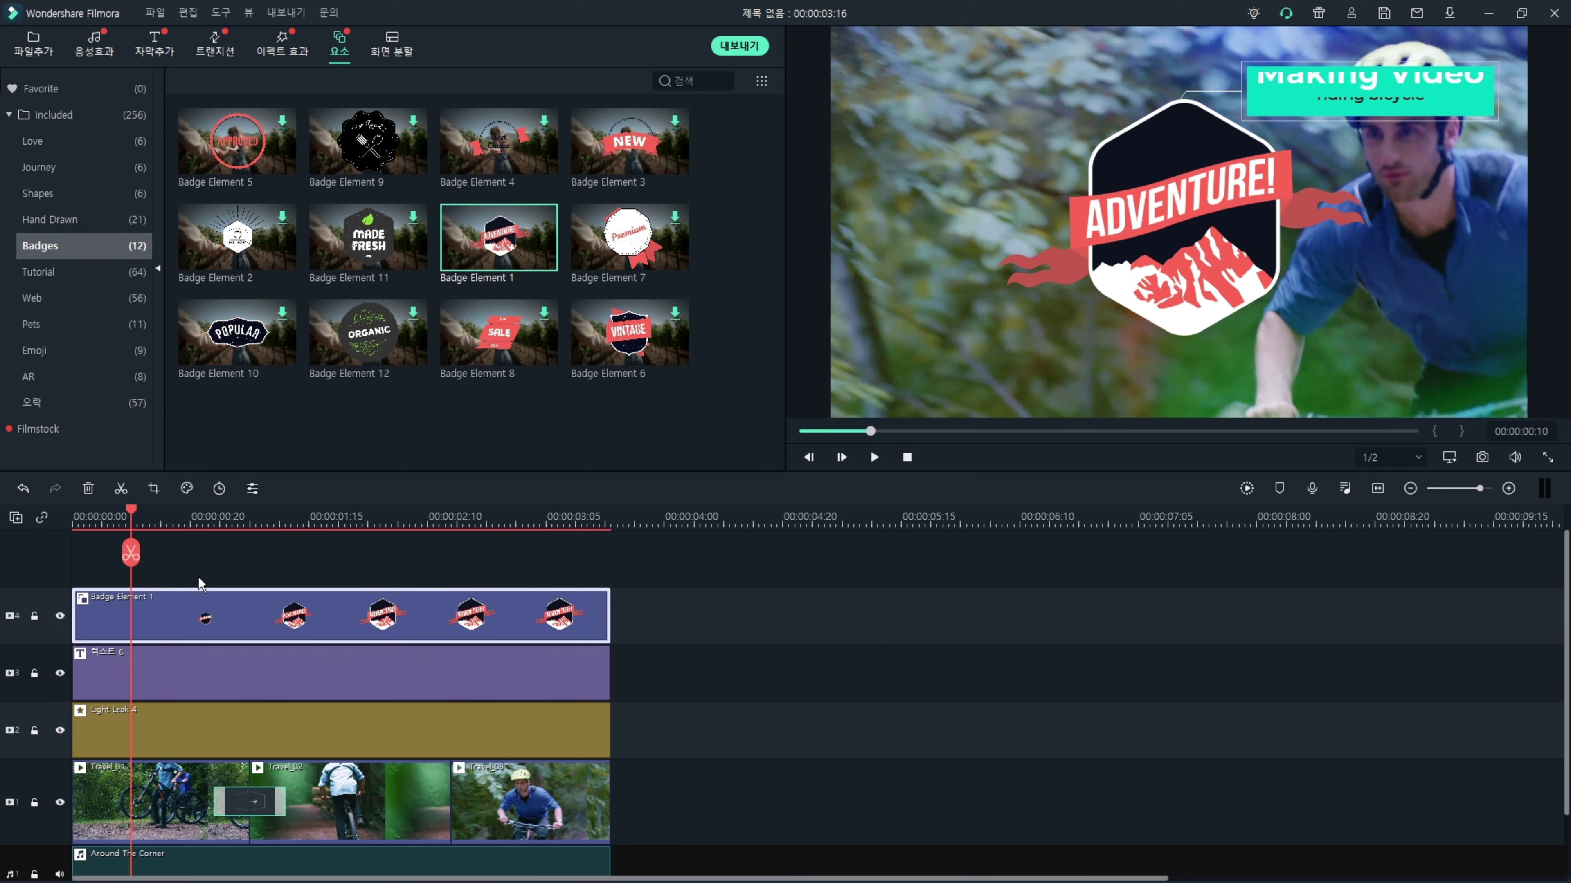
{"action": "key", "text": "space"}
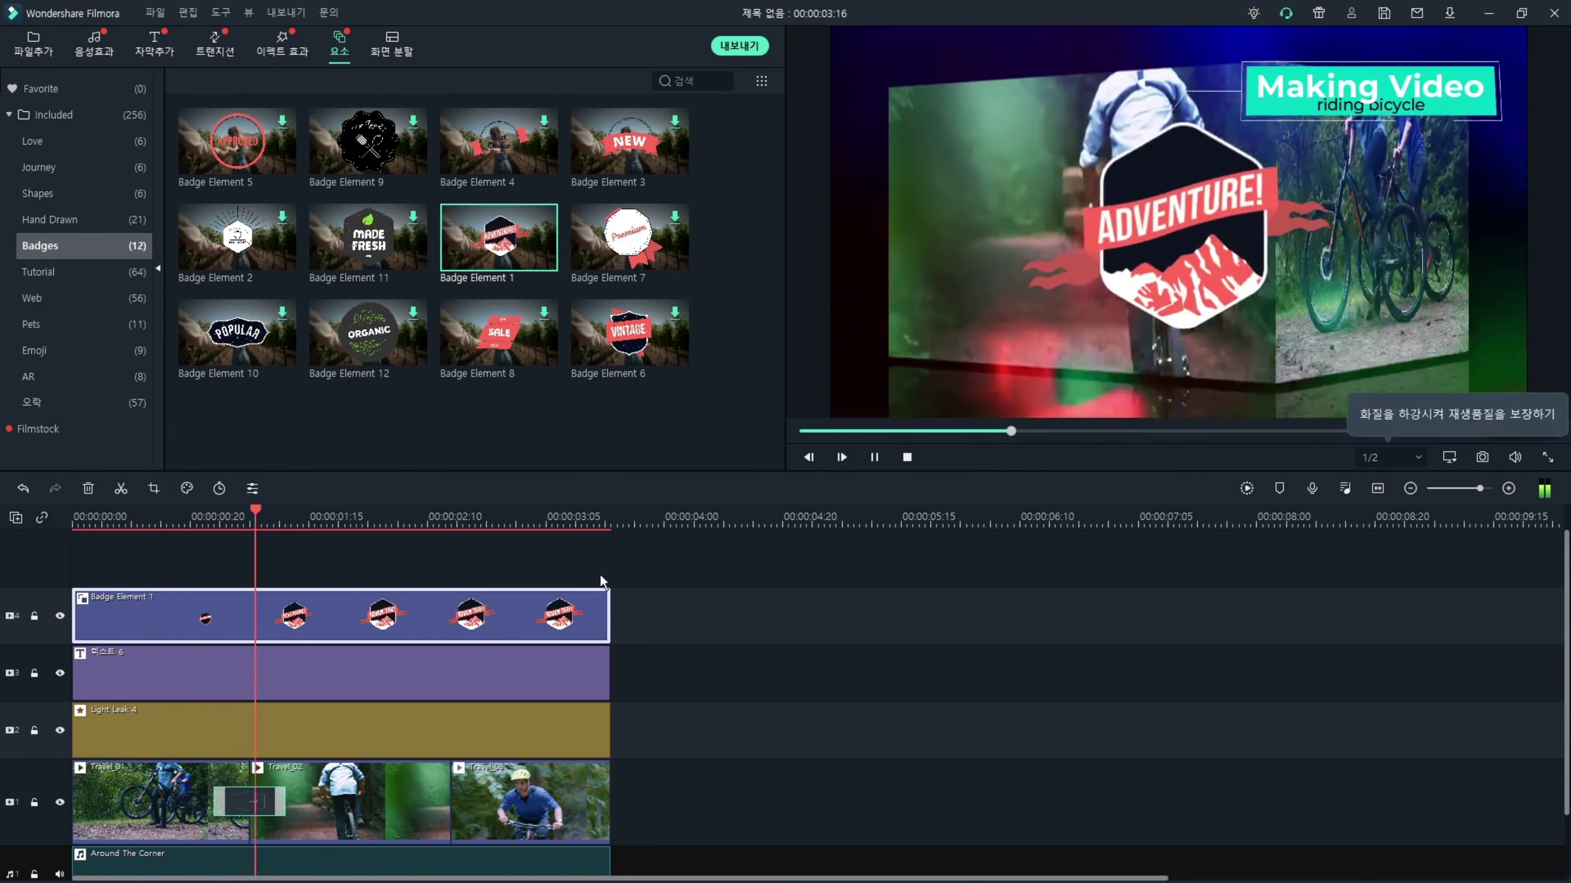
Shrink the Adventure badge to about half size and place it in the picture's upper-left corner, undoing a trial rotation.
{"action": "key", "text": "space"}
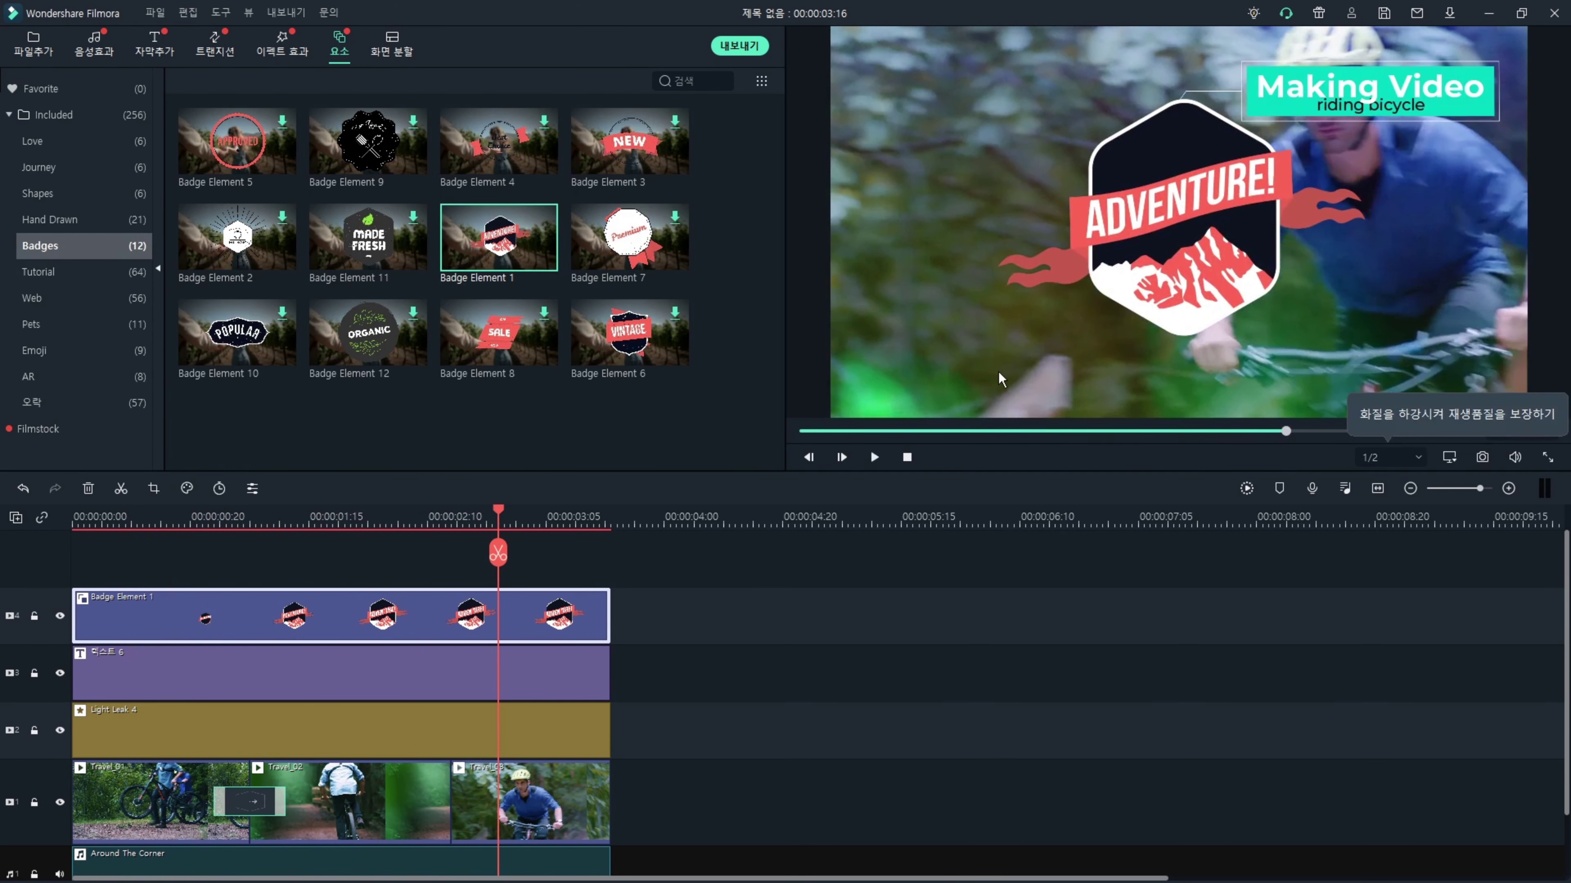
{"action": "double_click", "coordinate": [365, 618]}
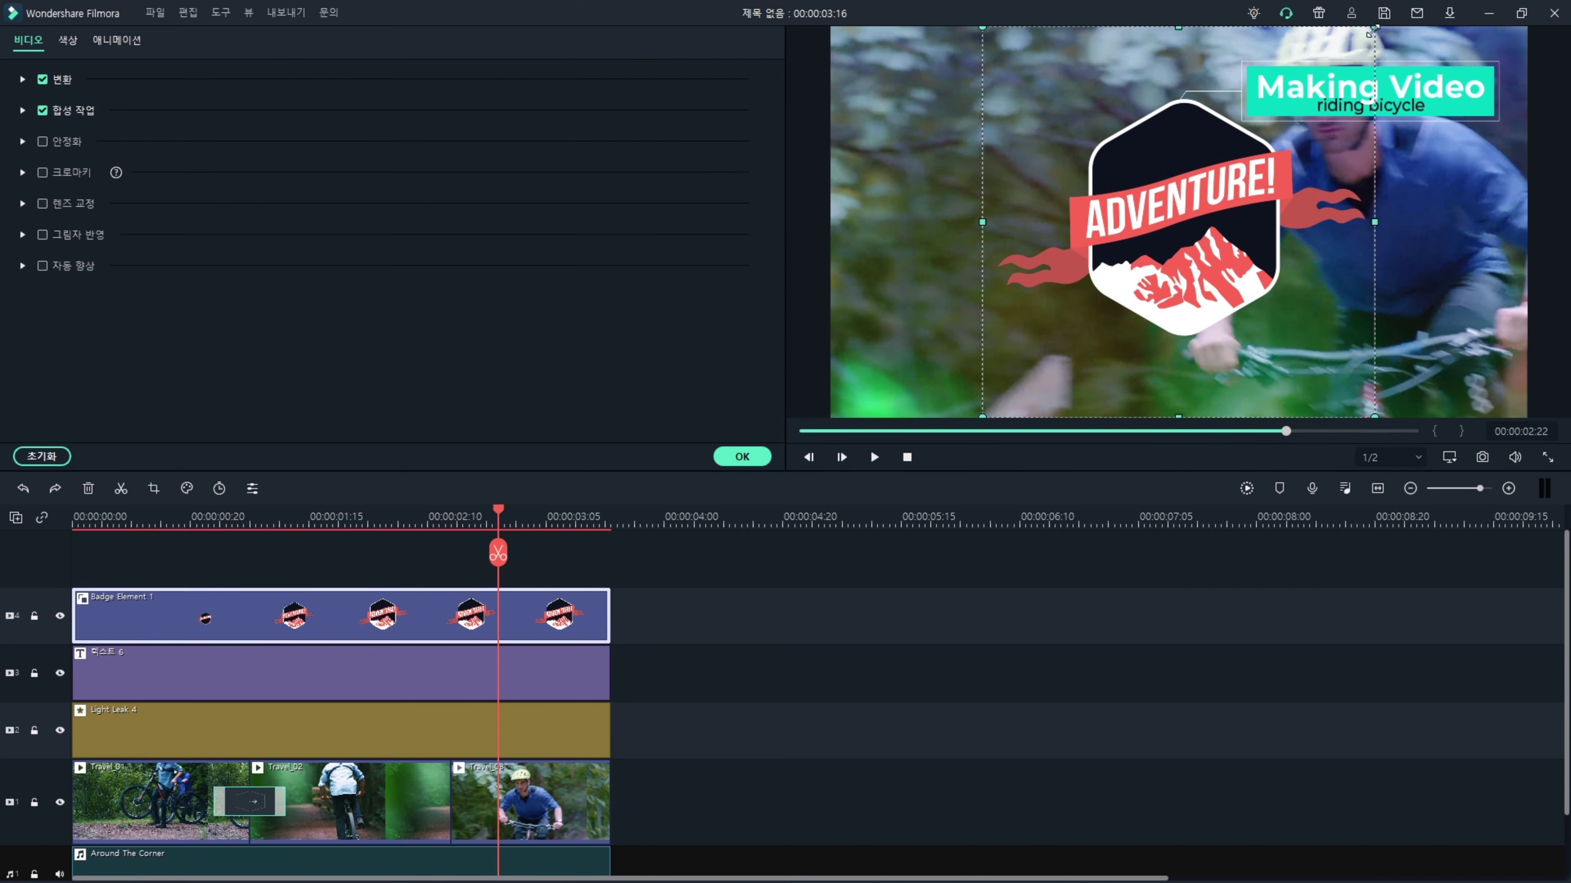
{"action": "left_click_drag", "start_coordinate": [1371, 29], "coordinate": [1150, 232]}
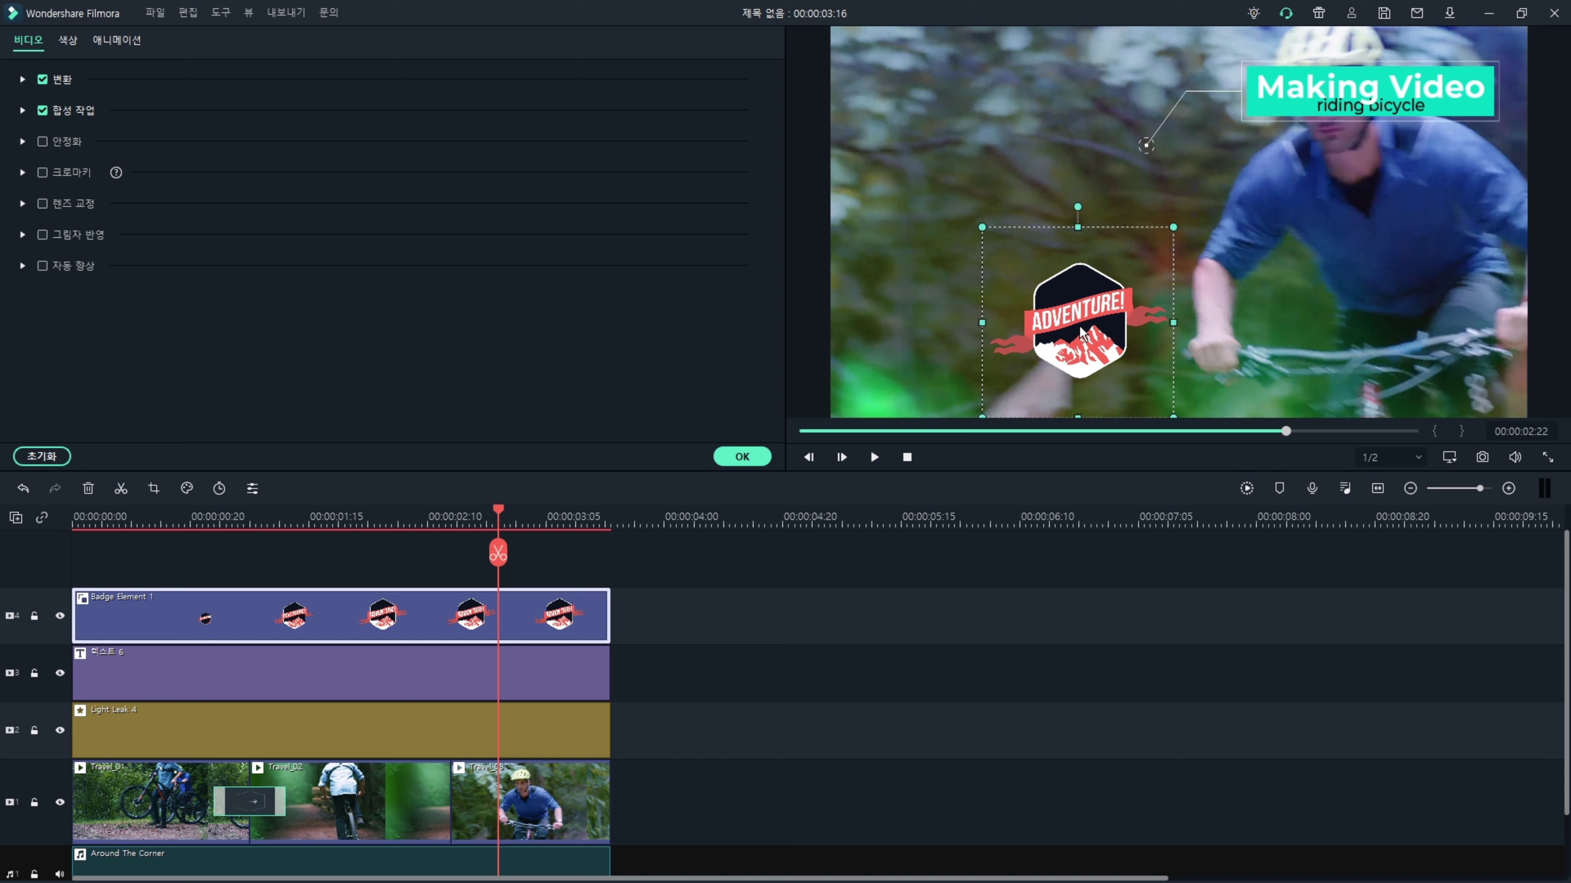
{"action": "left_click_drag", "start_coordinate": [1082, 334], "coordinate": [1002, 259]}
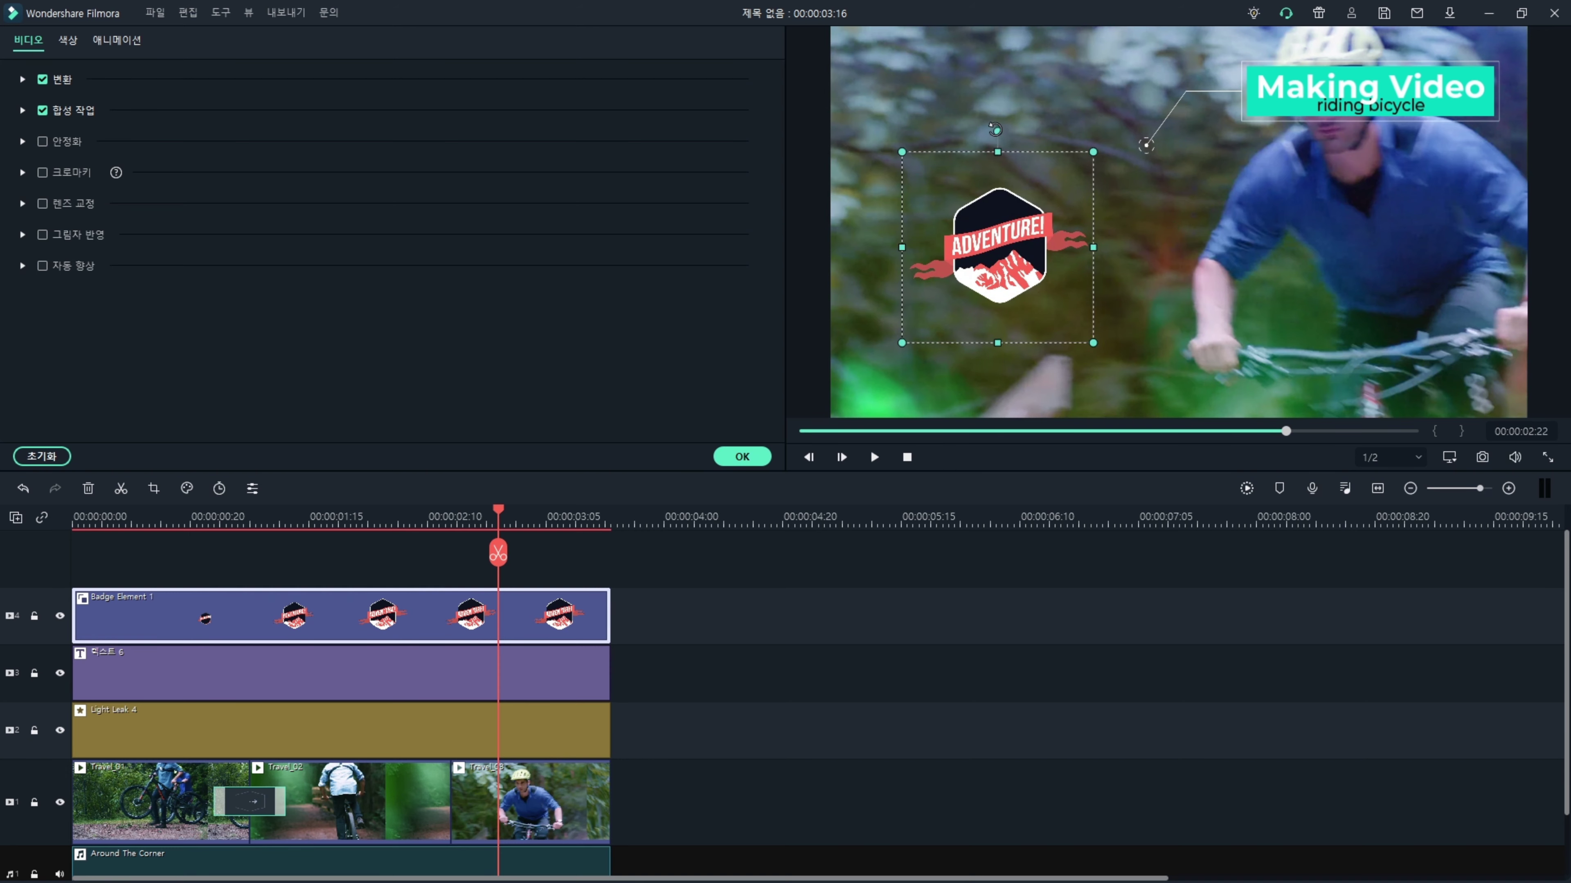
{"action": "left_click_drag", "start_coordinate": [994, 130], "coordinate": [937, 322]}
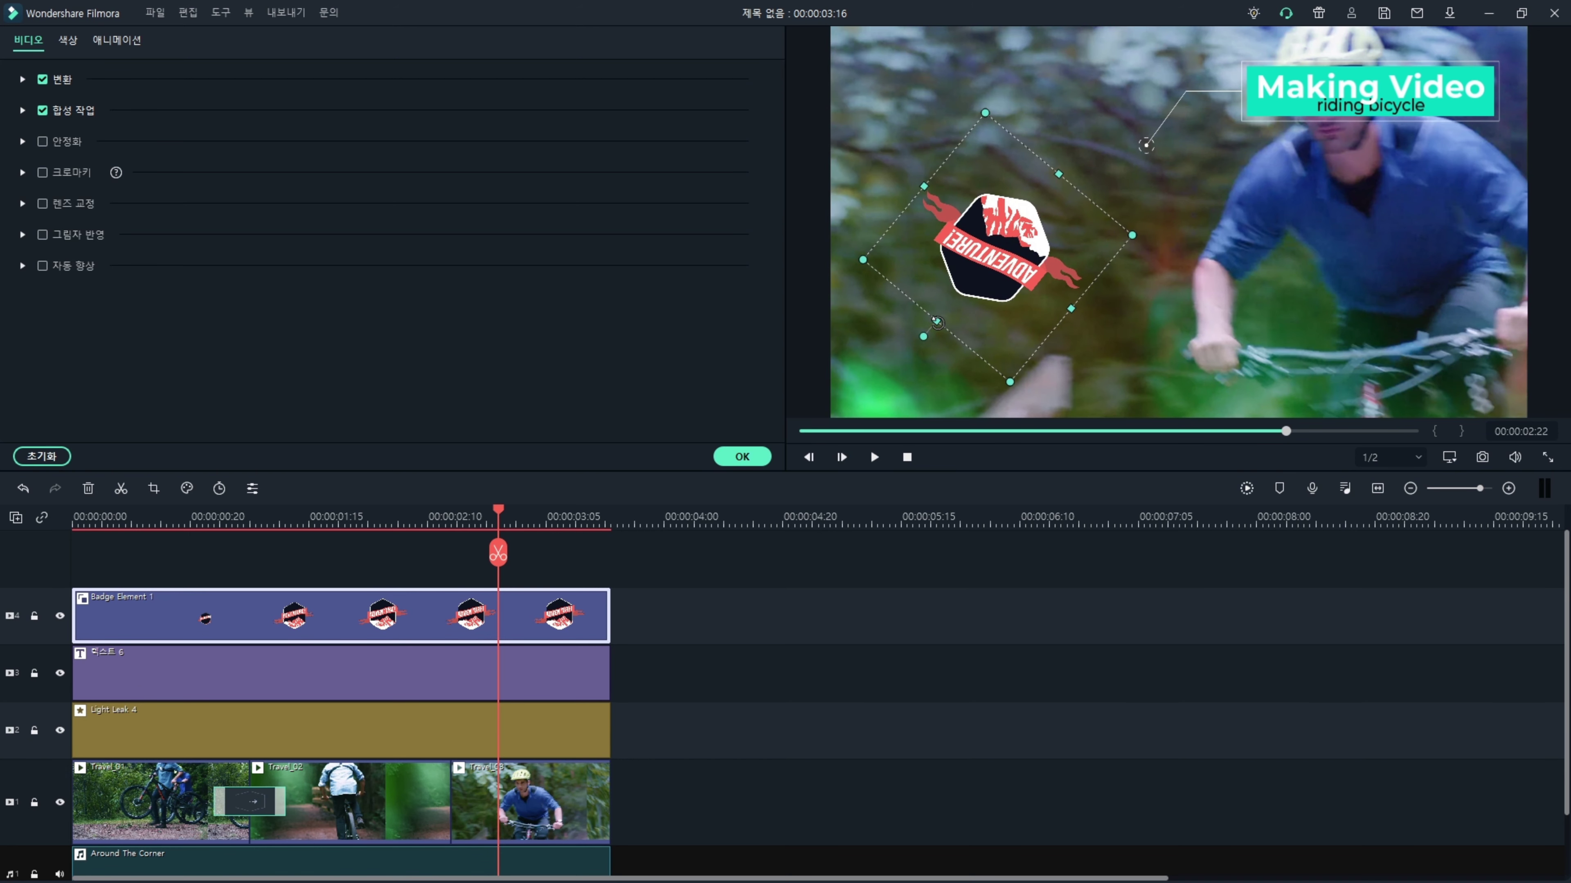
{"action": "key", "text": "ctrl+z"}
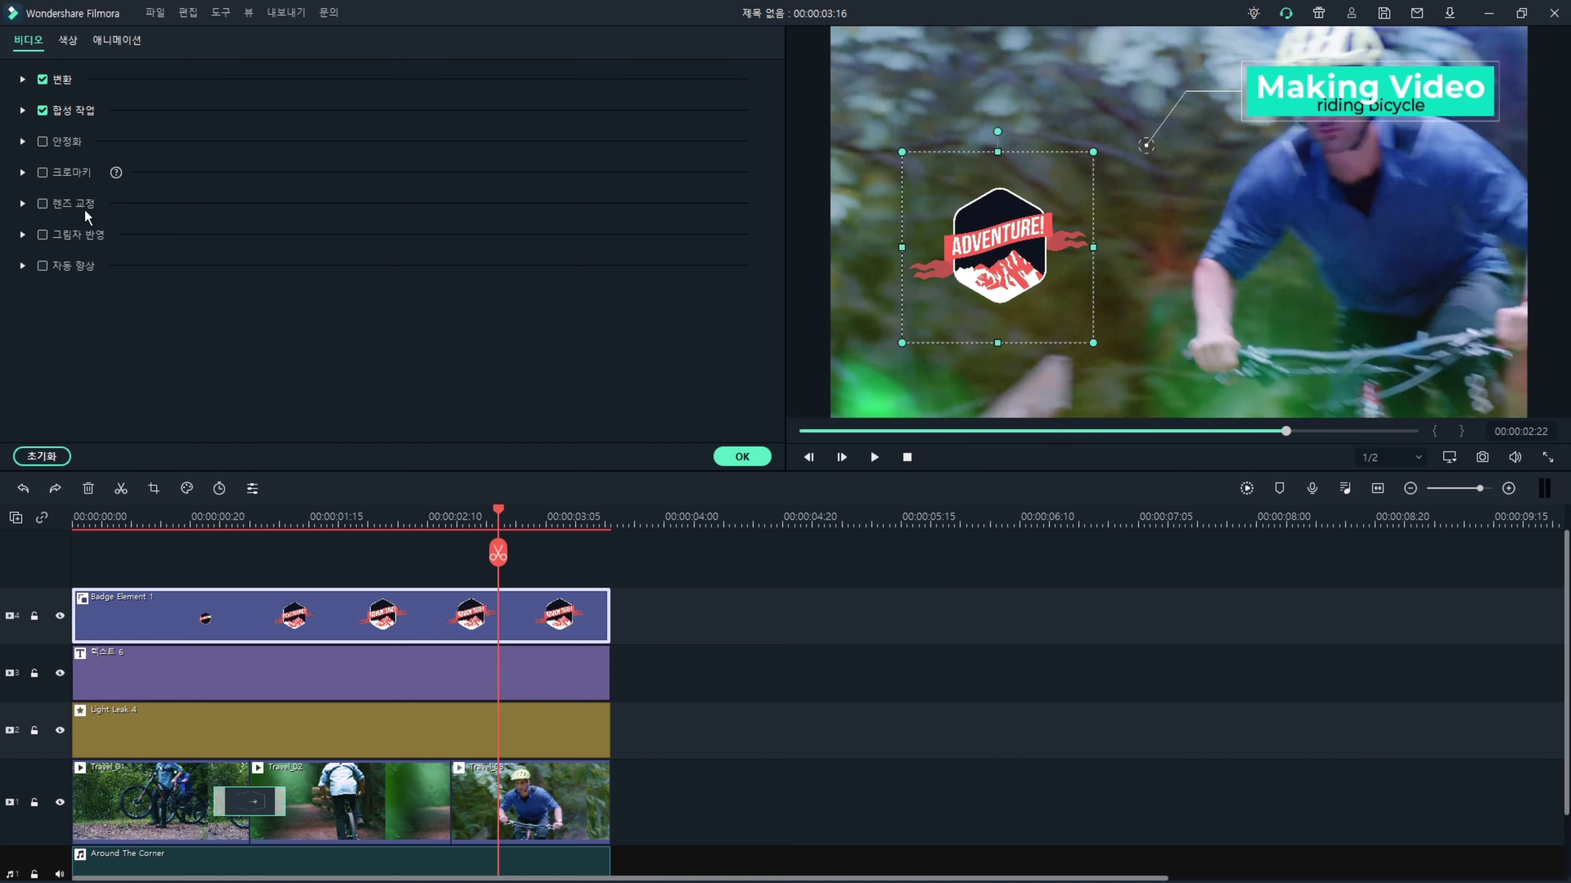
{"action": "left_click", "coordinate": [742, 457]}
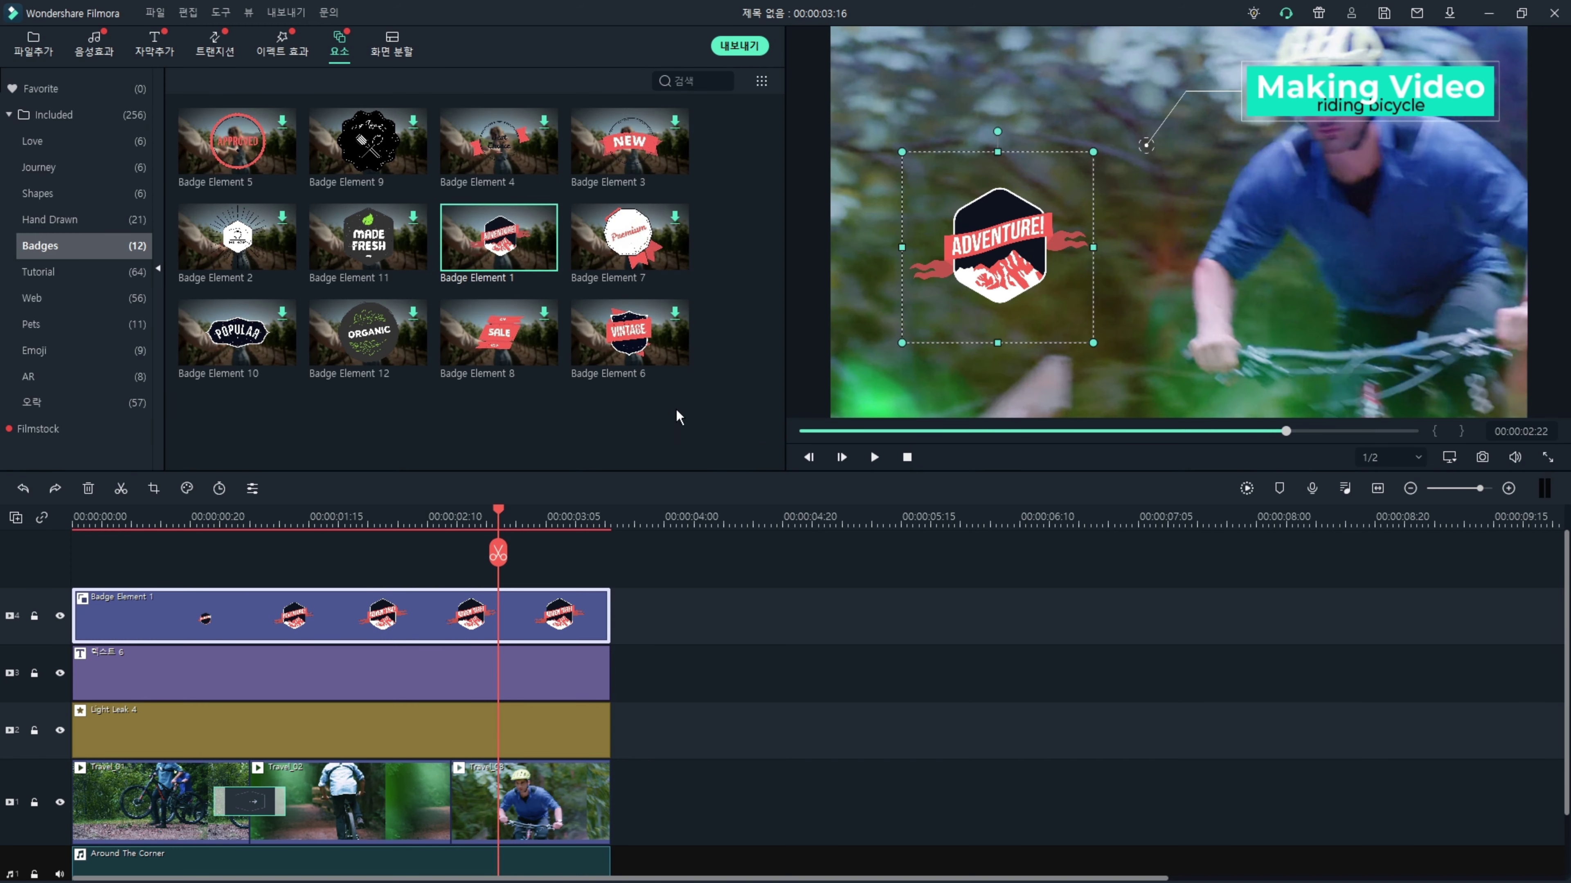
{"action": "left_click_drag", "start_coordinate": [1017, 263], "coordinate": [940, 155]}
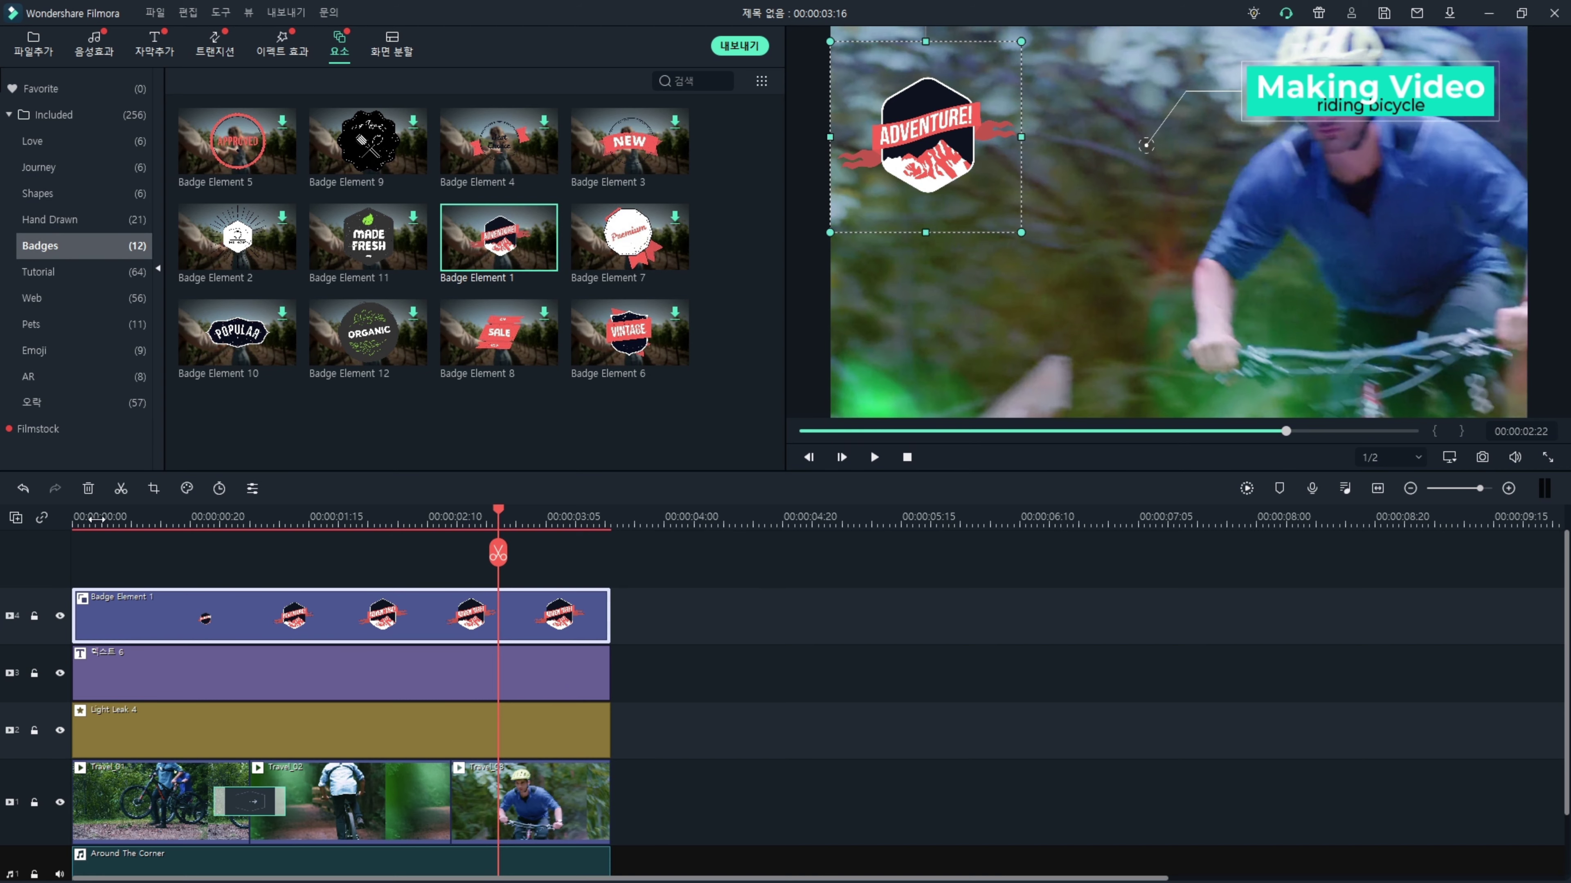
Play the sequence from the start to check the resized badge together with the title and effect.
{"action": "left_click", "coordinate": [83, 521]}
{"action": "key", "text": "space"}
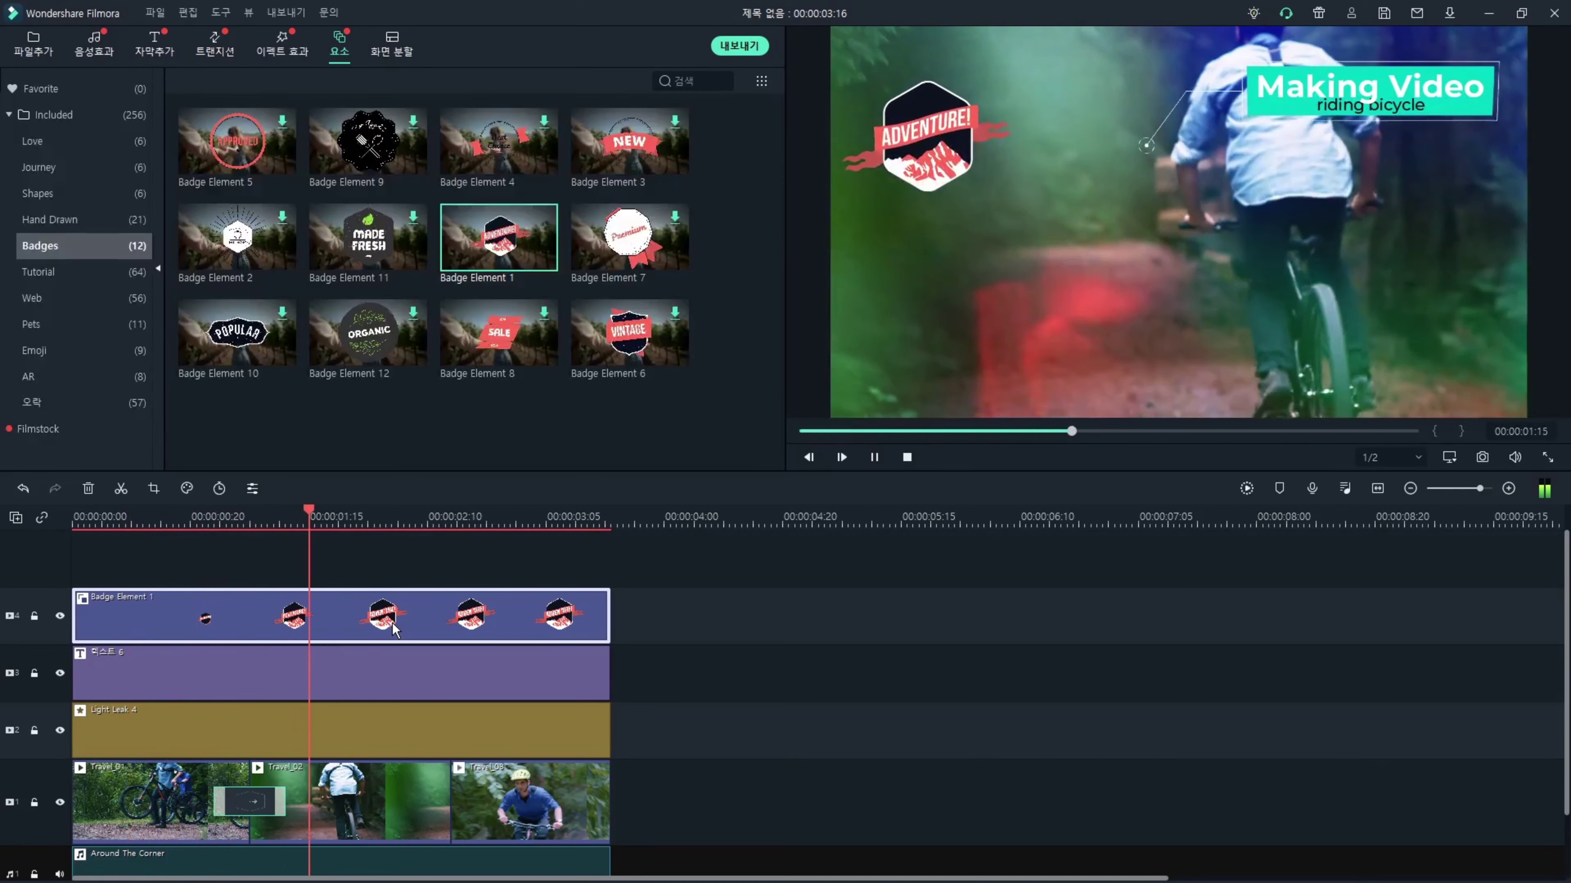
{"action": "key", "text": "space"}
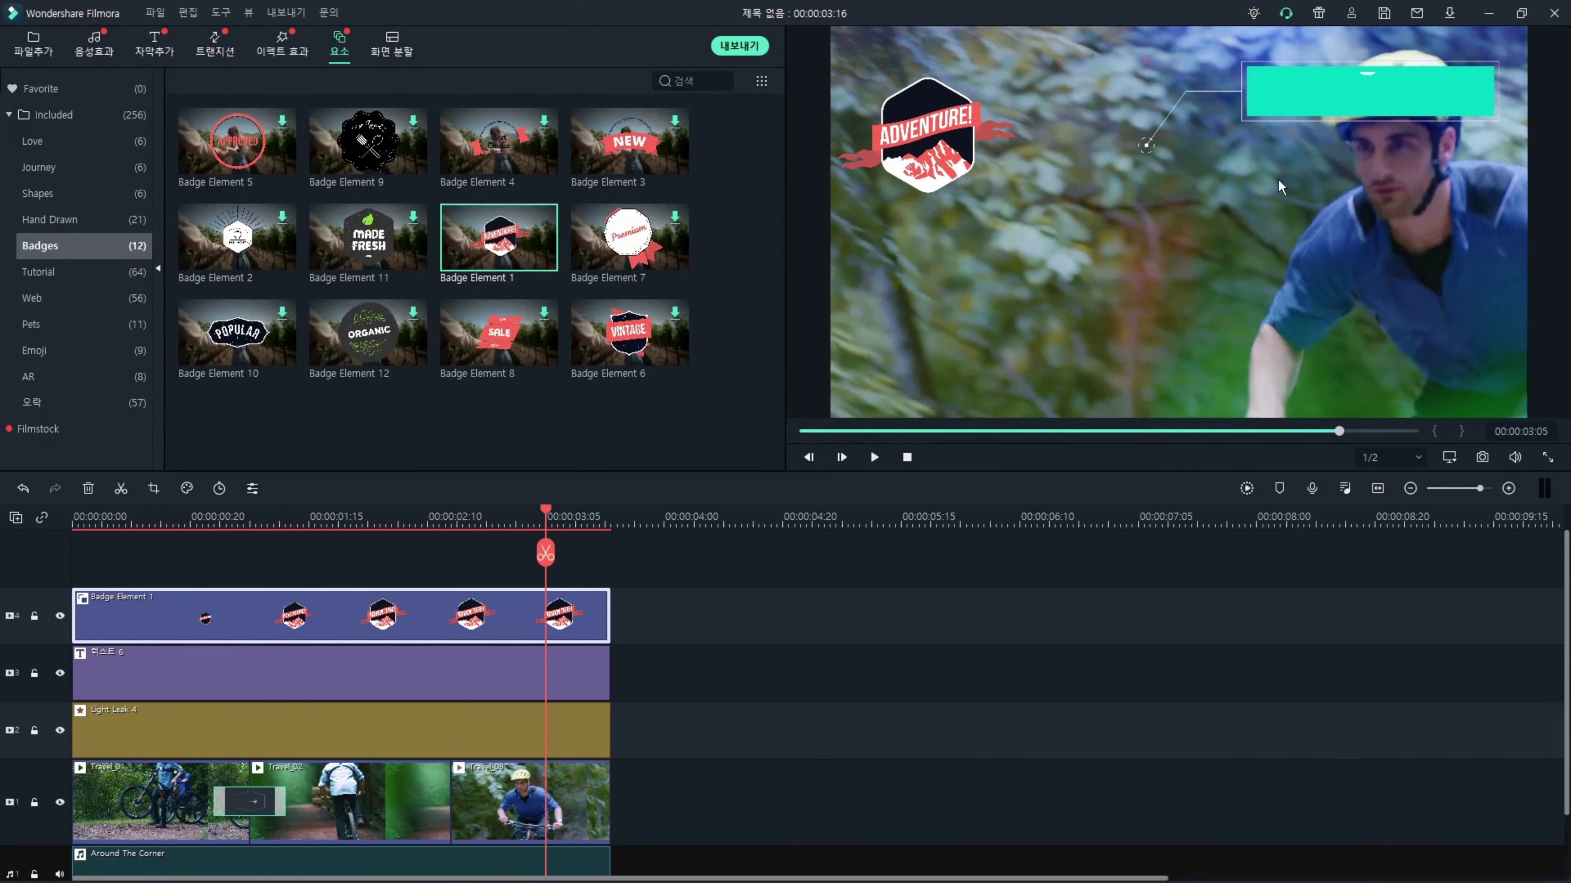
{"action": "key", "text": "space"}
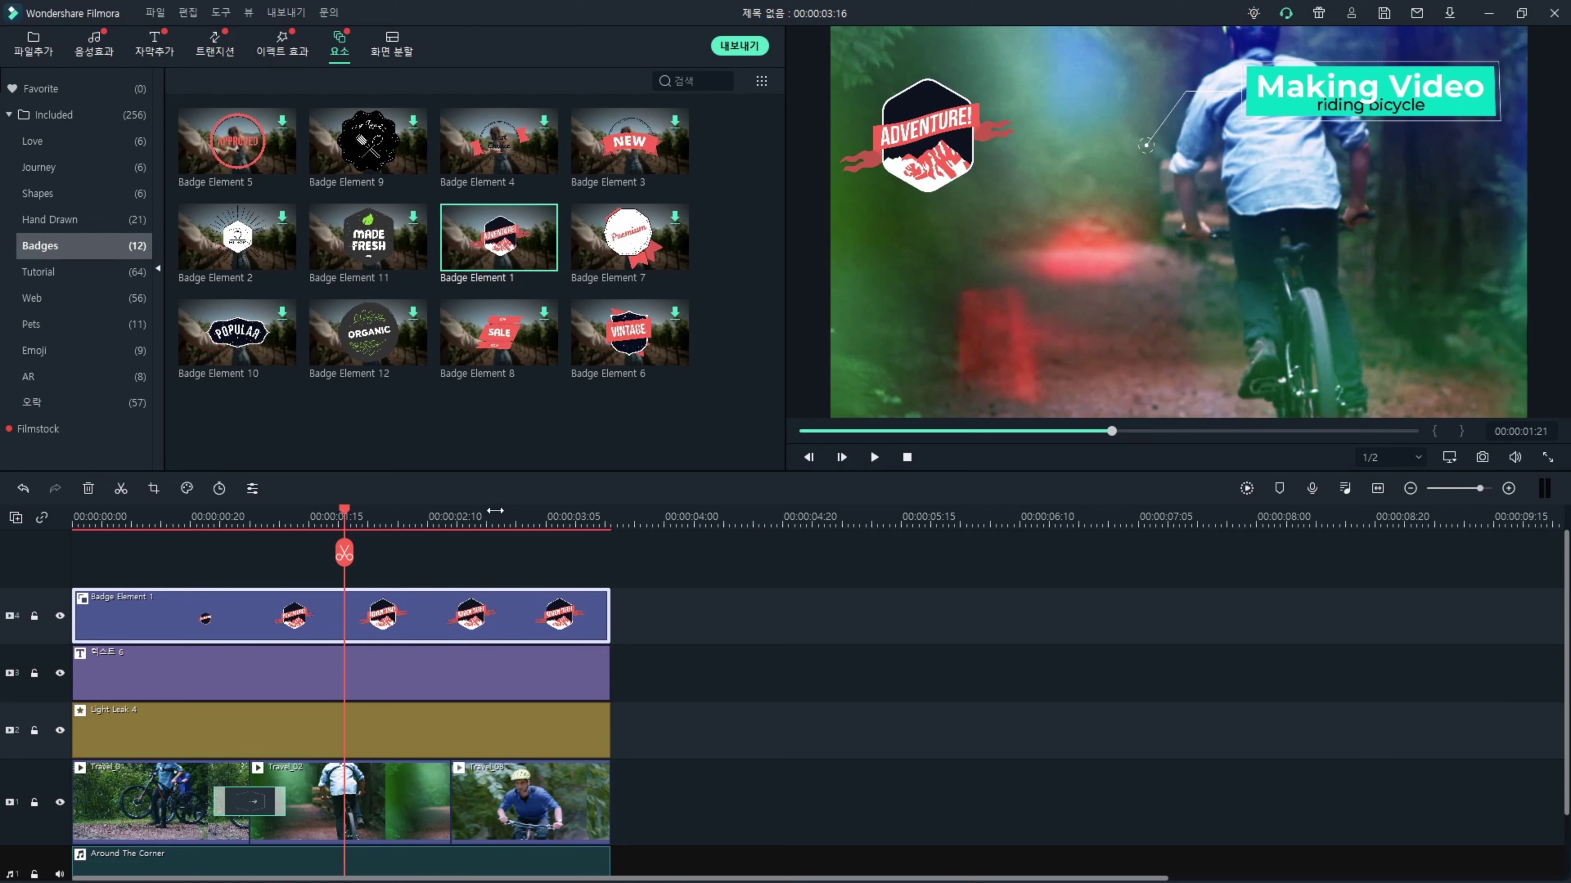
Export the sequence to the computer as an MP4 video at 1920x1080 and 25 fps with GPU acceleration.
{"action": "left_click", "coordinate": [285, 13]}
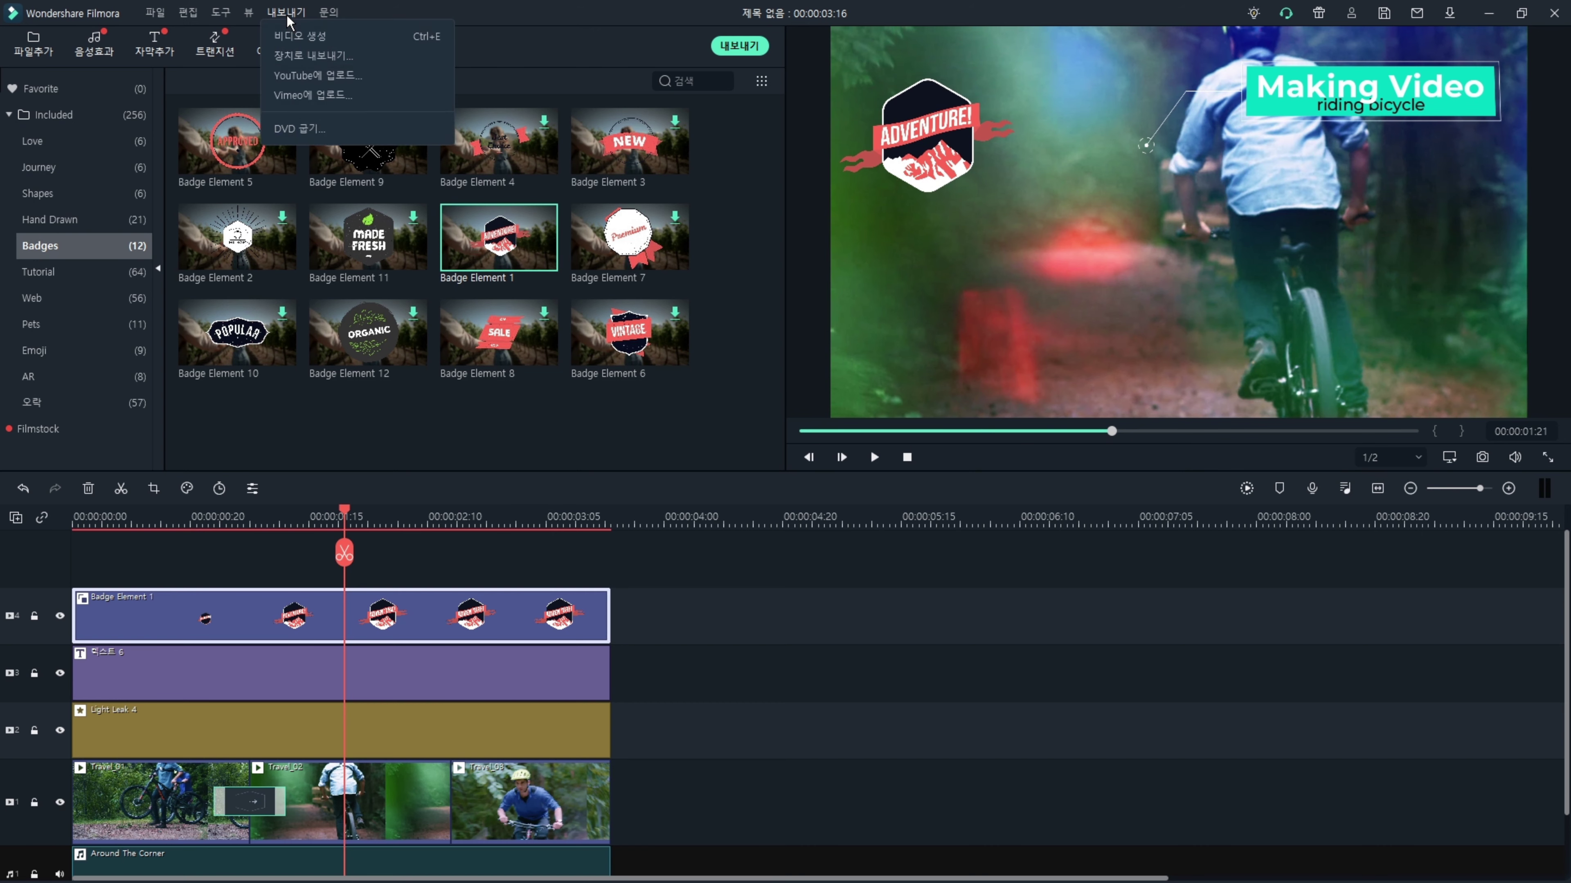
{"action": "left_click", "coordinate": [305, 36]}
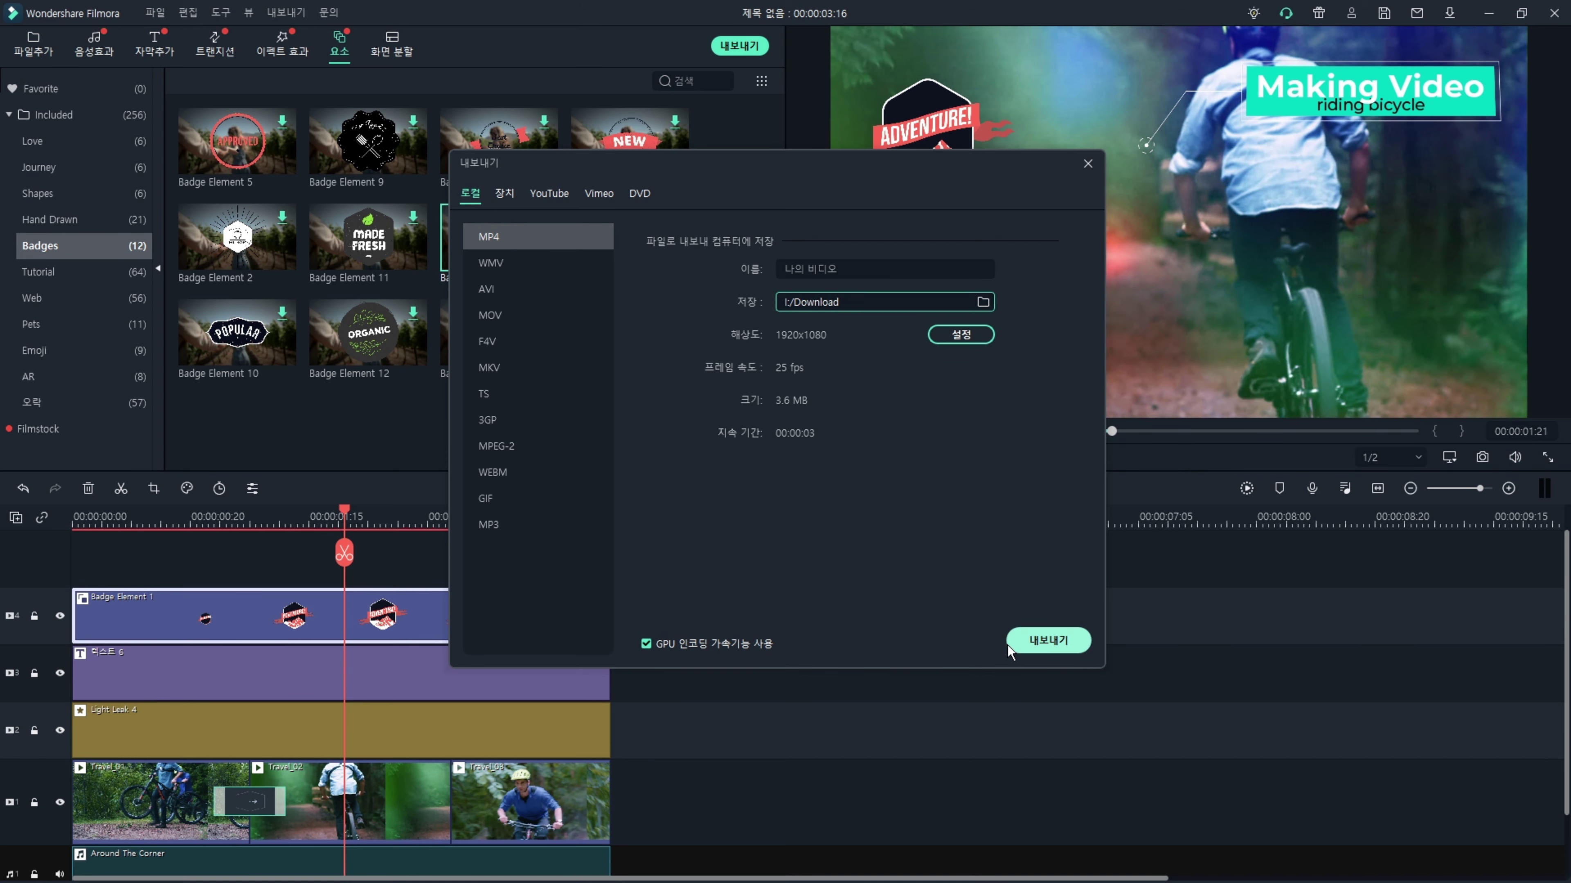
{"action": "left_click", "coordinate": [1042, 647]}
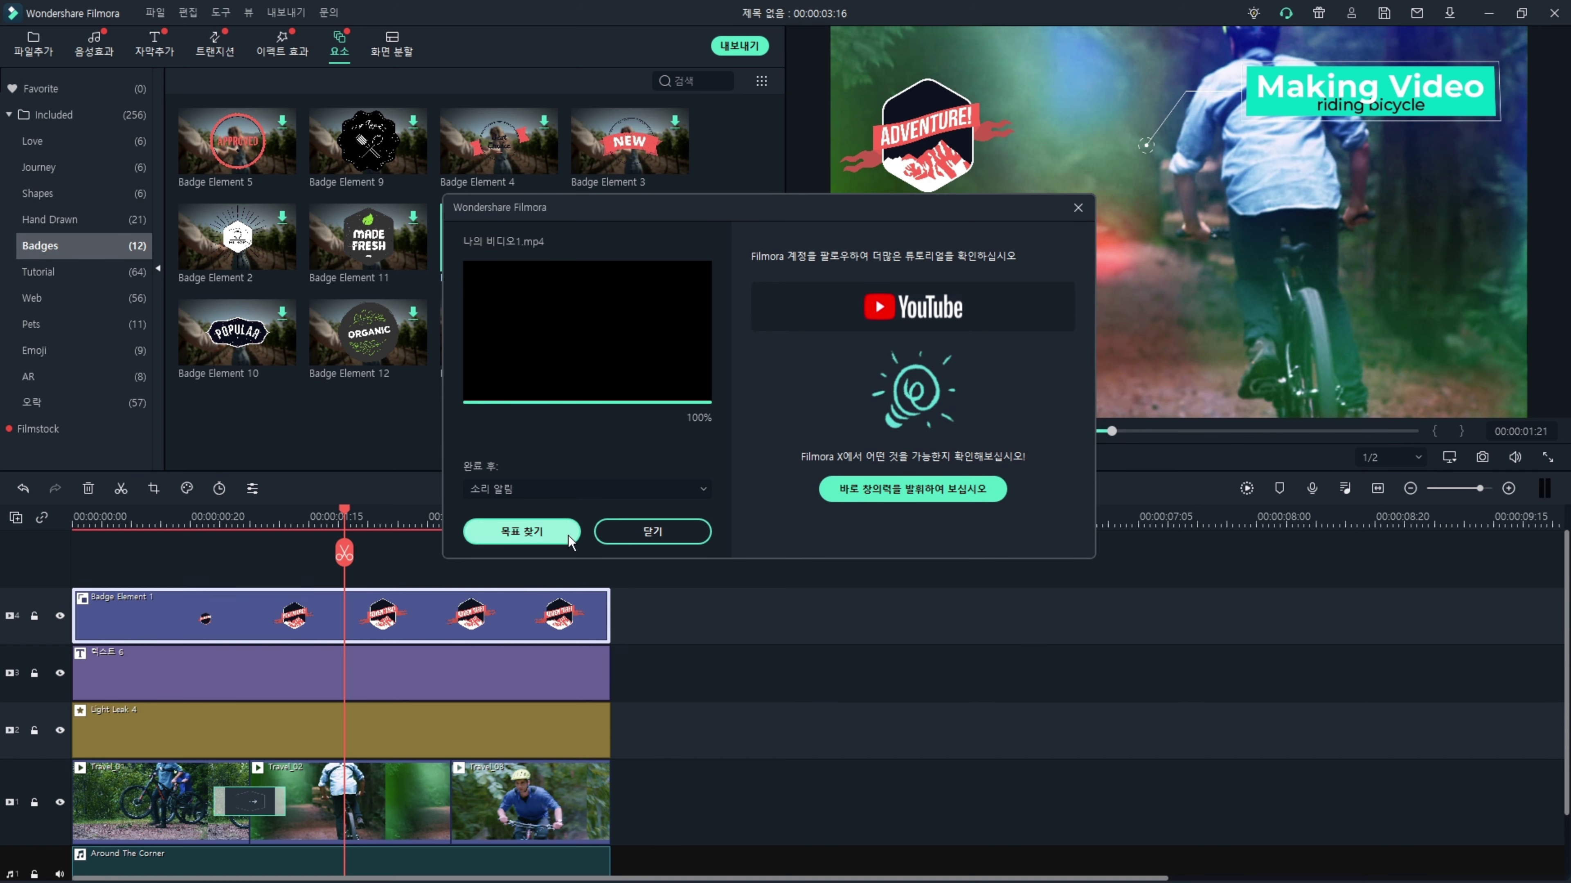
Open the folder of the exported video and play 나의 비디오1.mp4 in the media player.
{"action": "left_click", "coordinate": [535, 534]}
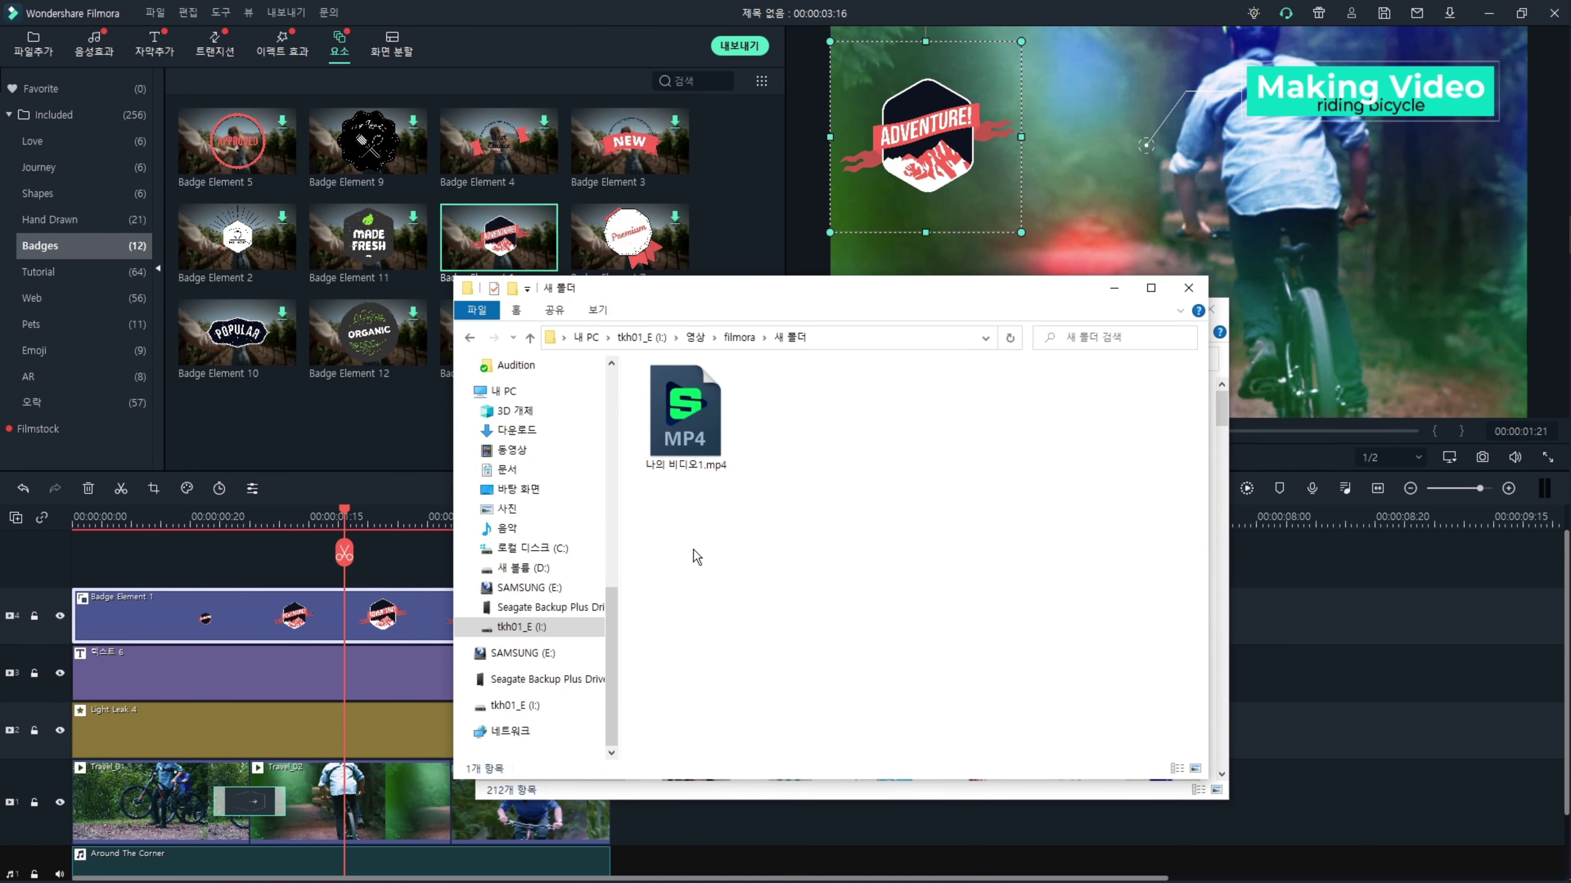
{"action": "left_click", "coordinate": [681, 426]}
{"action": "double_click", "coordinate": [715, 424]}
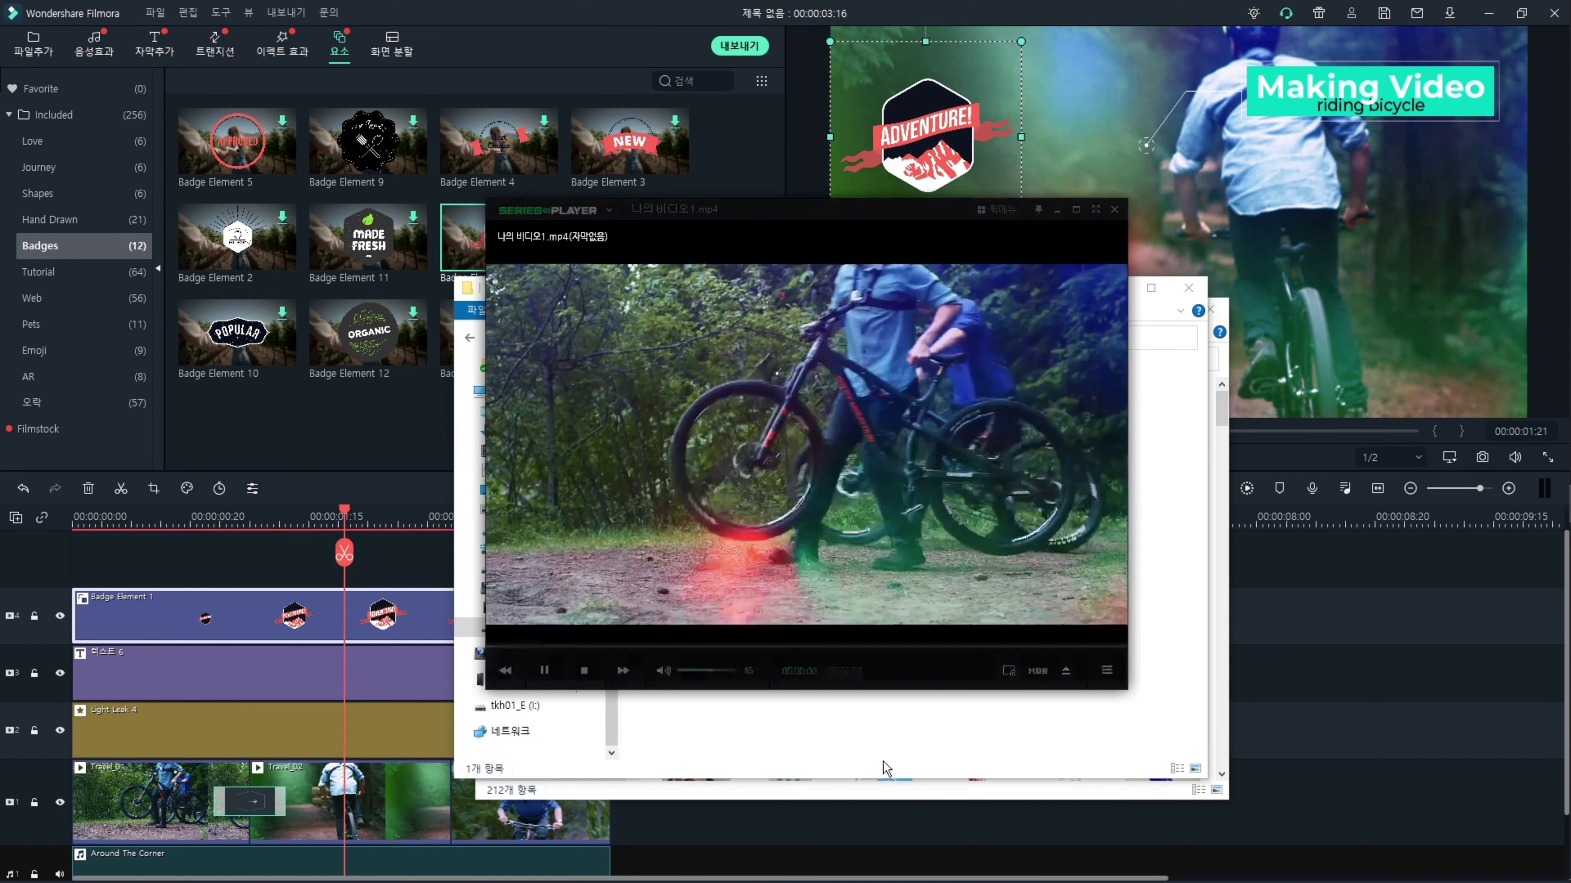